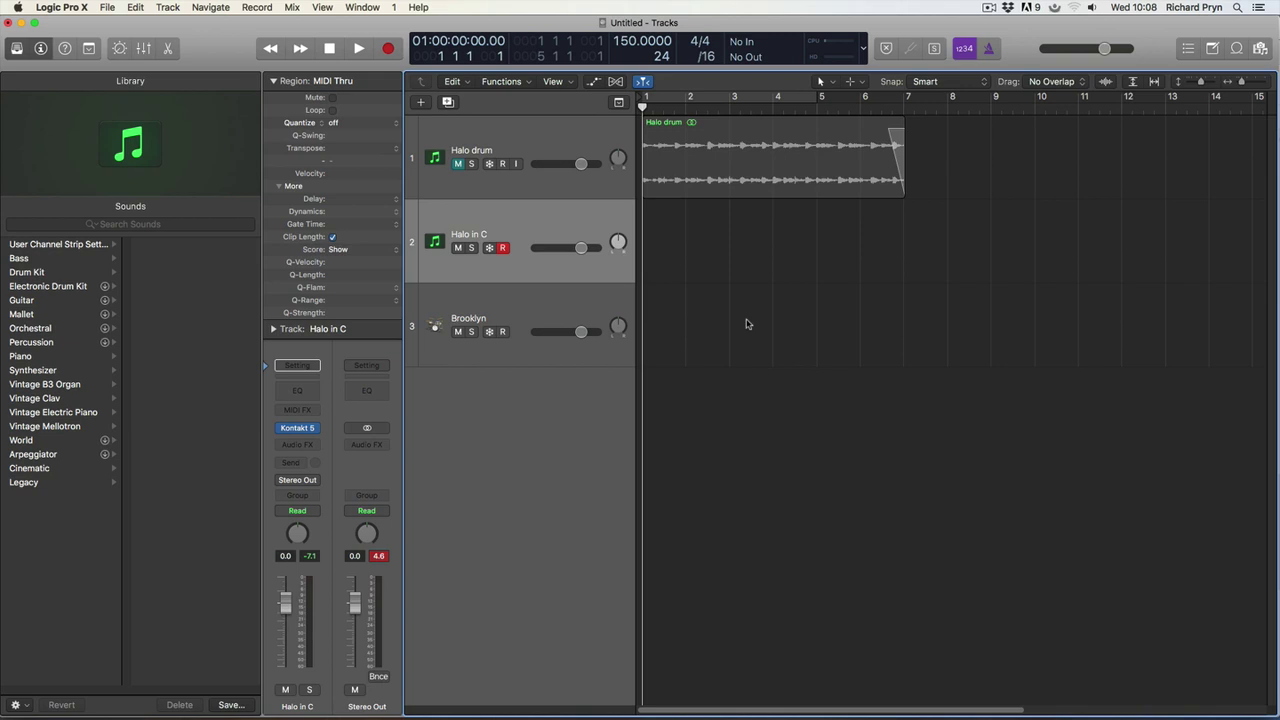
Show the Musical Typing keyboard from the Window menu and move it over the tracks
{"action": "left_click", "coordinate": [363, 7]}
{"action": "left_click", "coordinate": [415, 333]}
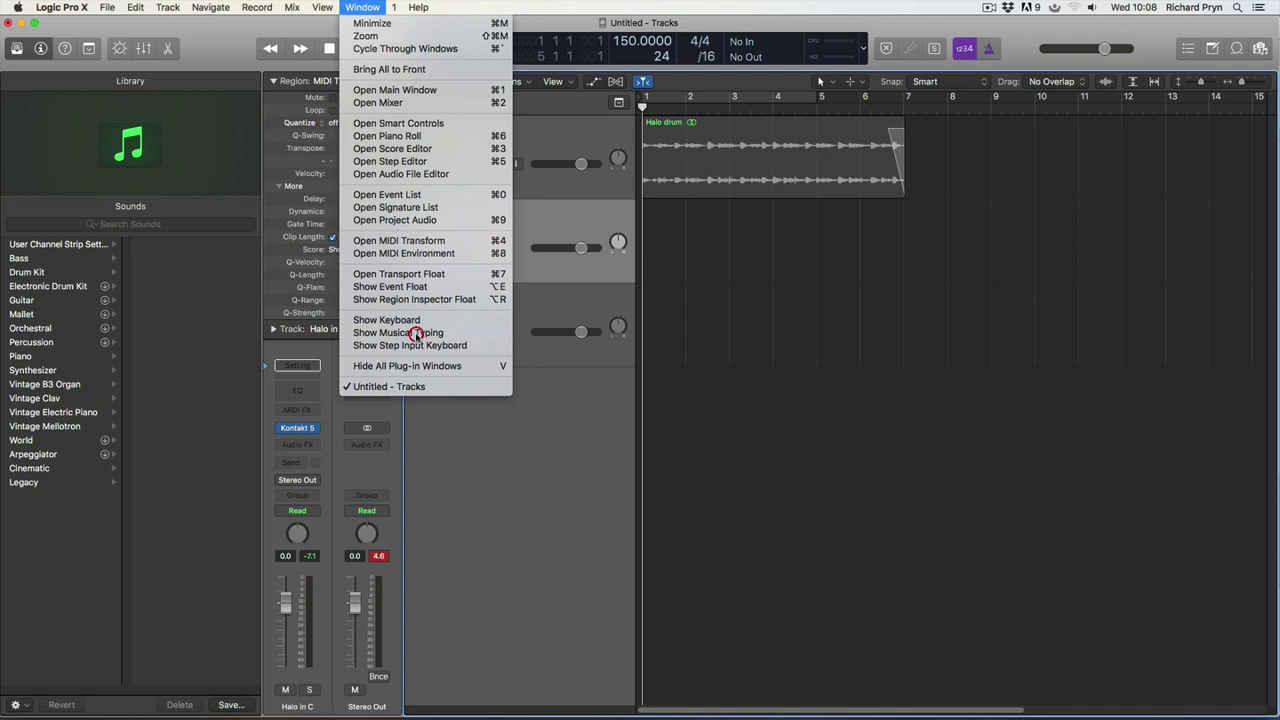
{"action": "left_click_drag", "start_coordinate": [822, 273], "coordinate": [551, 438]}
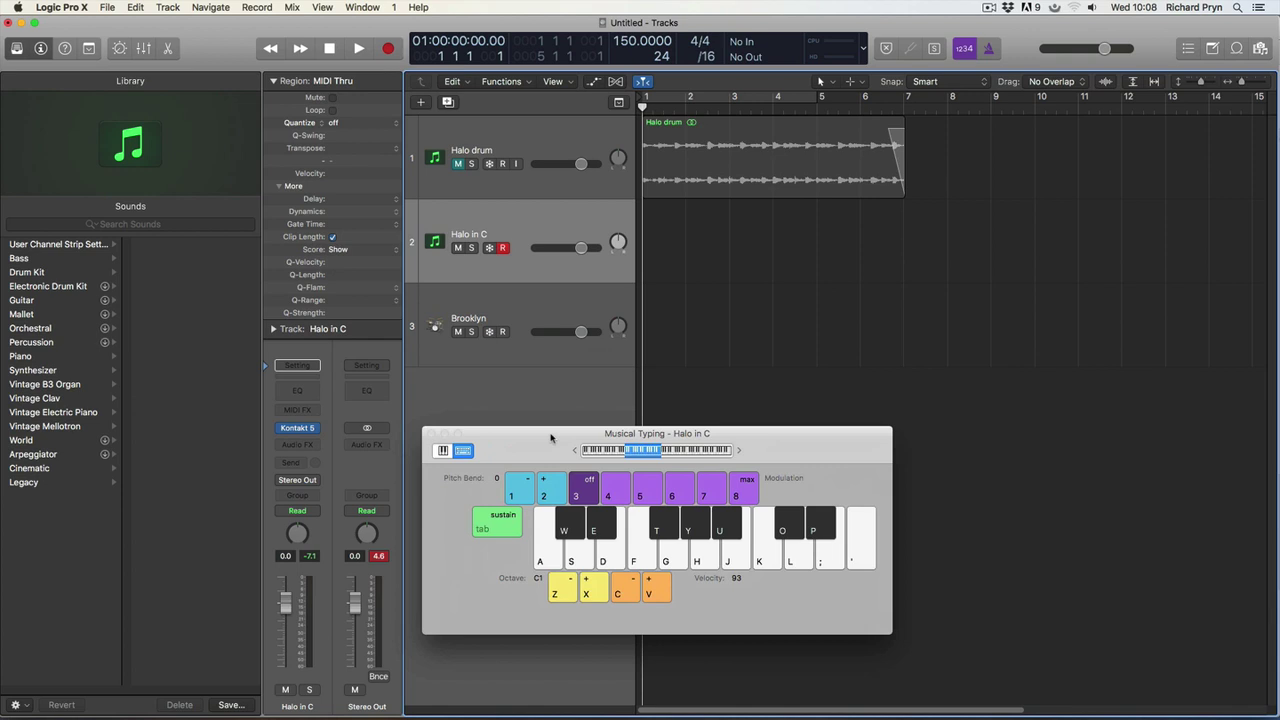
Play H, J and K test notes on Halo in C, then shift the keyboard range to octave C2
{"action": "key", "text": "h"}
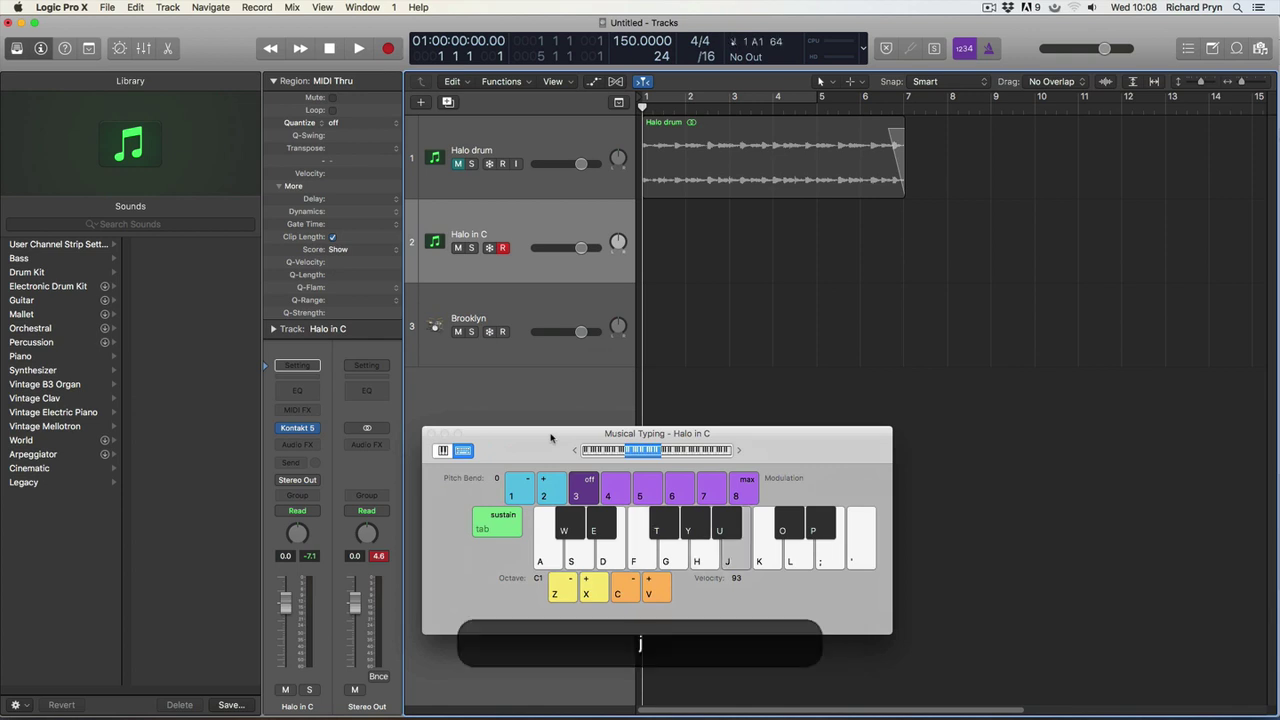
{"action": "key", "text": "k"}
{"action": "key", "text": "k"}
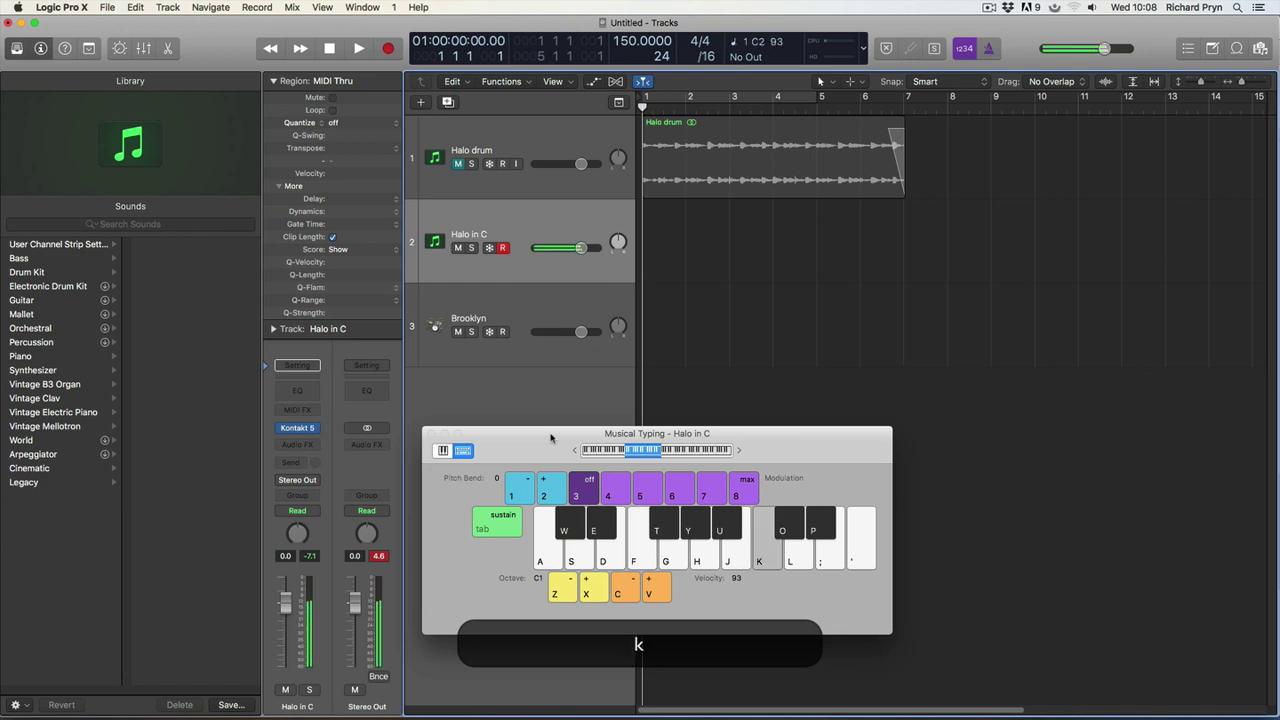
{"action": "key", "text": "j"}
{"action": "key", "text": "h"}
{"action": "key", "text": "k"}
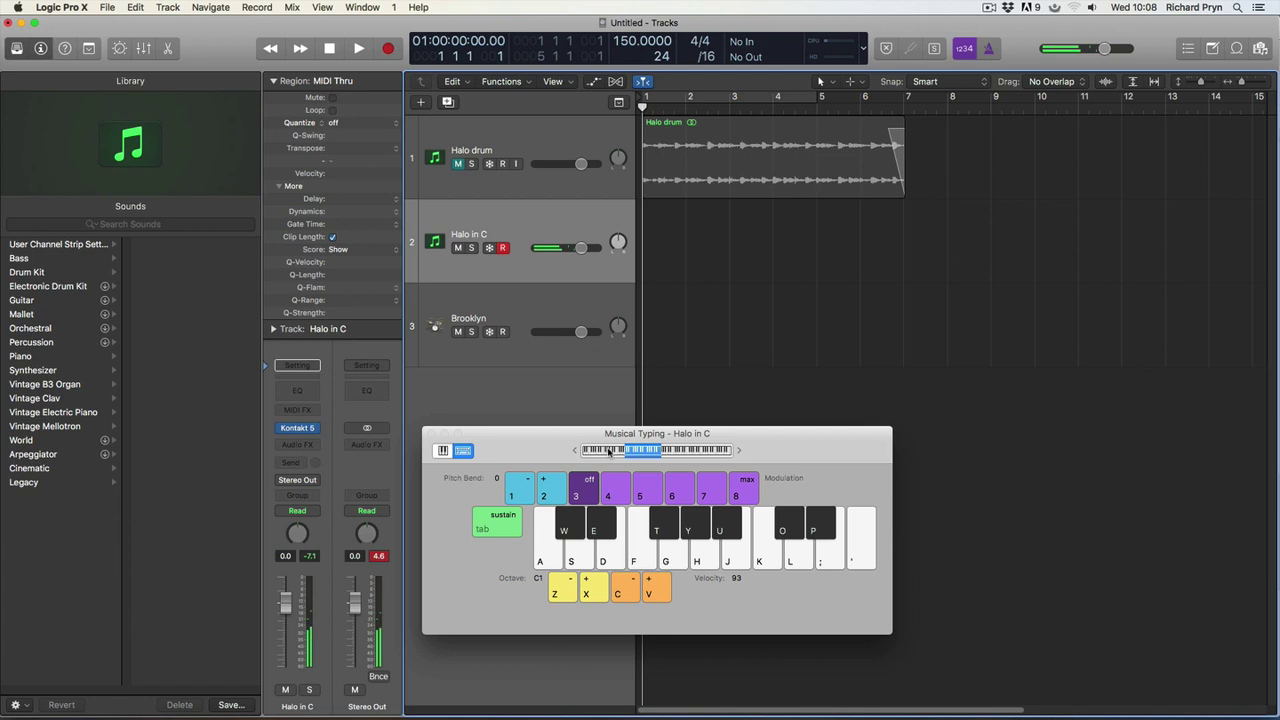
{"action": "left_click", "coordinate": [654, 452]}
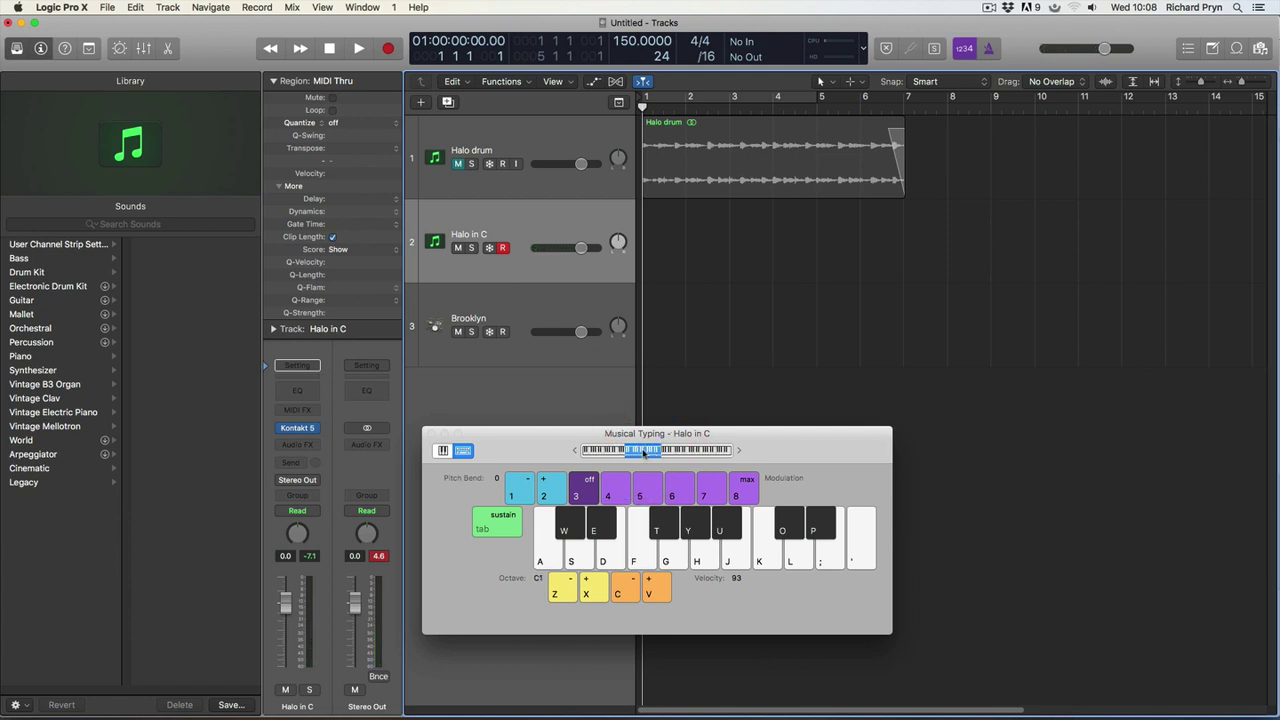
{"action": "left_click_drag", "start_coordinate": [643, 452], "coordinate": [681, 453]}
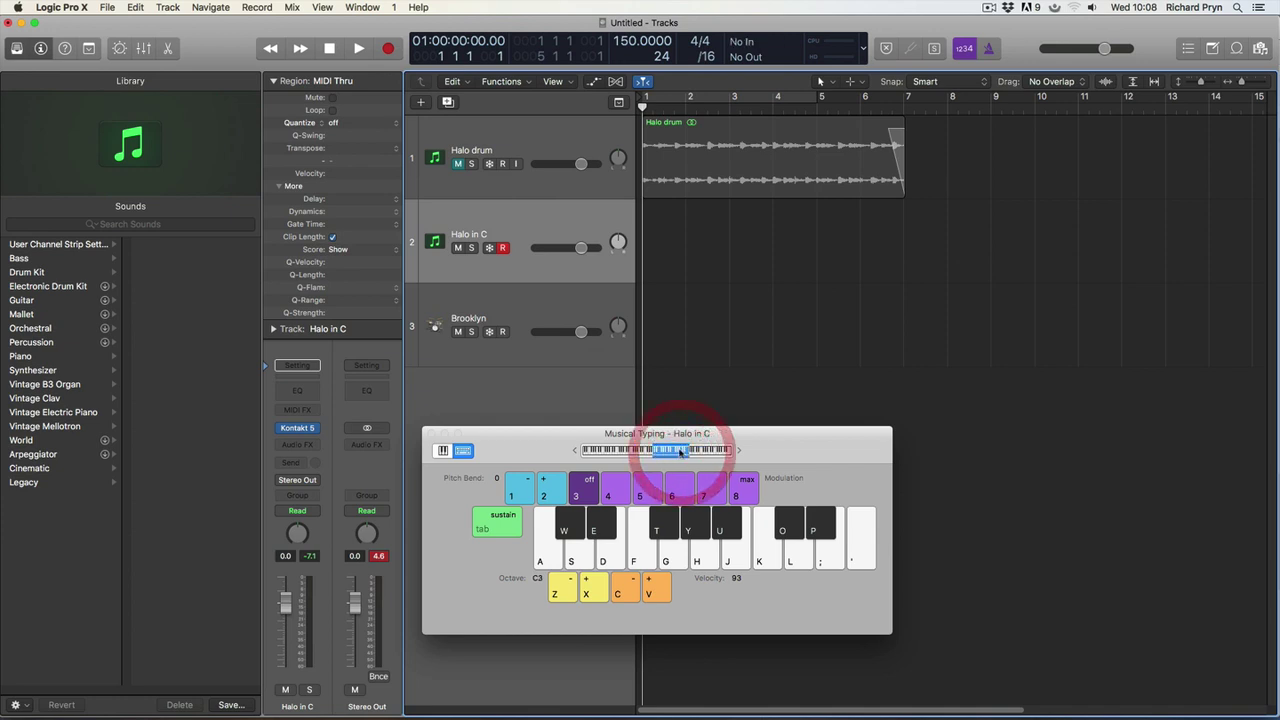
Play a short test phrase on Halo in C with the F, H, J and K keys
{"action": "key", "text": "h"}
{"action": "key", "text": "f"}
{"action": "key", "text": "k"}
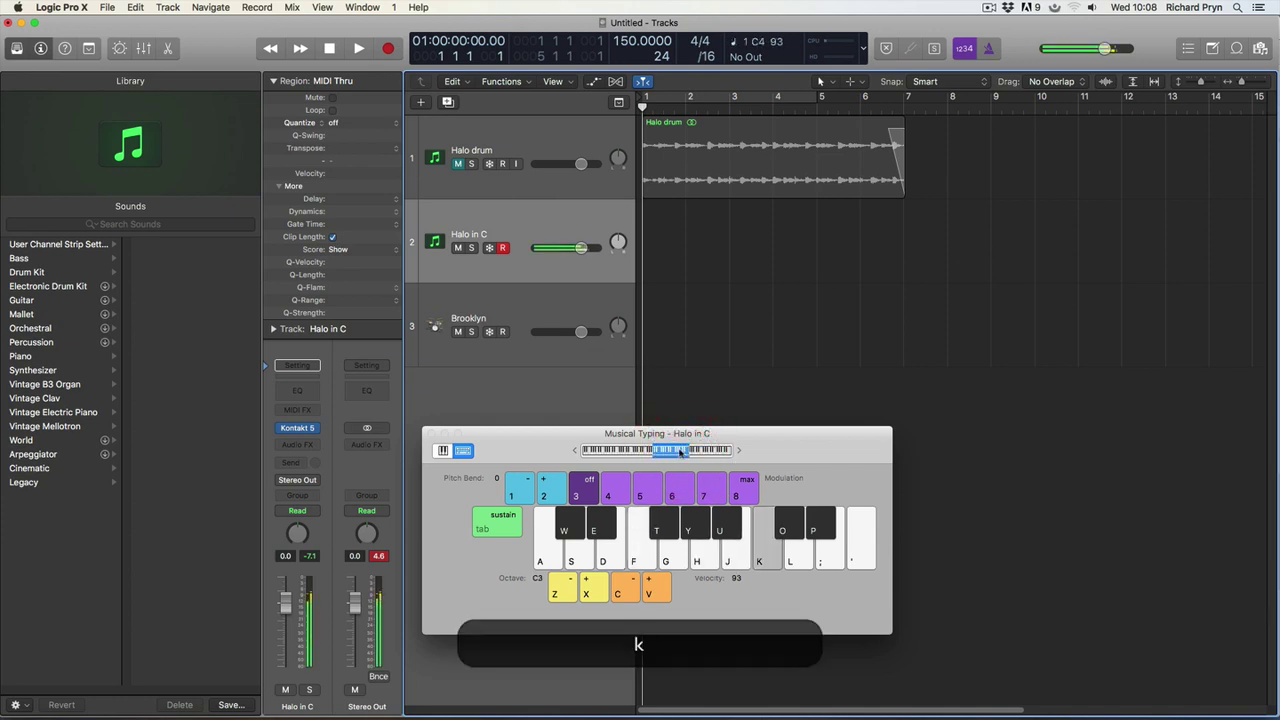
{"action": "key", "text": "f"}
{"action": "key", "text": "j"}
{"action": "key", "text": "k"}
{"action": "key", "text": "j"}
{"action": "key", "text": "k"}
Shift the range up to octave C4 and play high notes and chords
{"action": "mouse_move", "coordinate": [661, 457]}
{"action": "left_mouse_down"}
{"action": "mouse_move", "coordinate": [630, 452]}
{"action": "mouse_move", "coordinate": [712, 451]}
{"action": "left_mouse_up"}
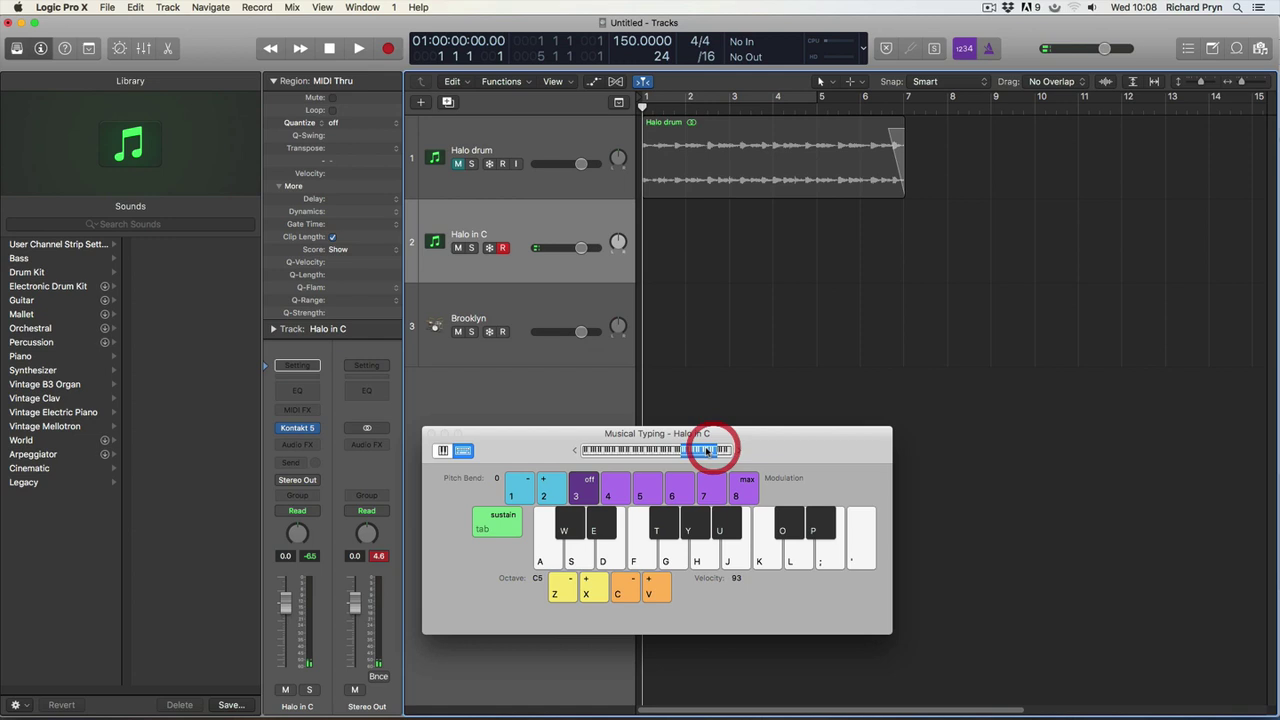
{"action": "key", "text": "j"}
{"action": "key", "text": "f"}
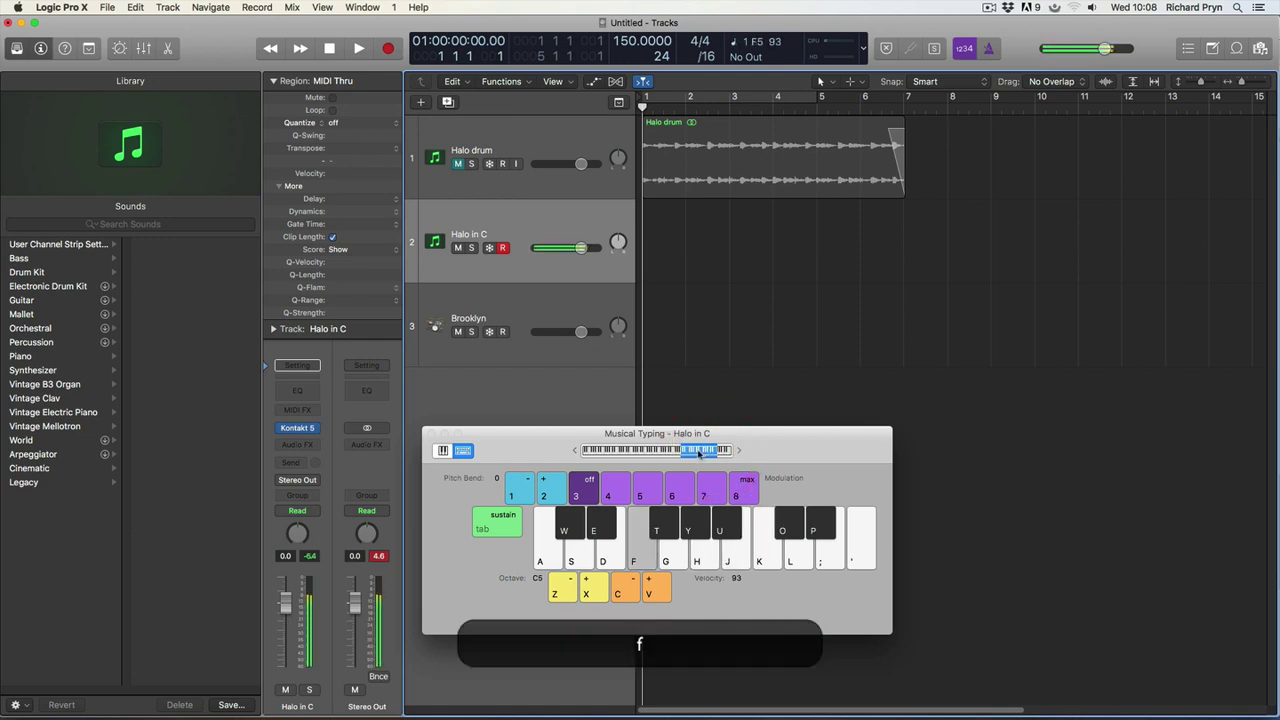
{"action": "key", "text": "h"}
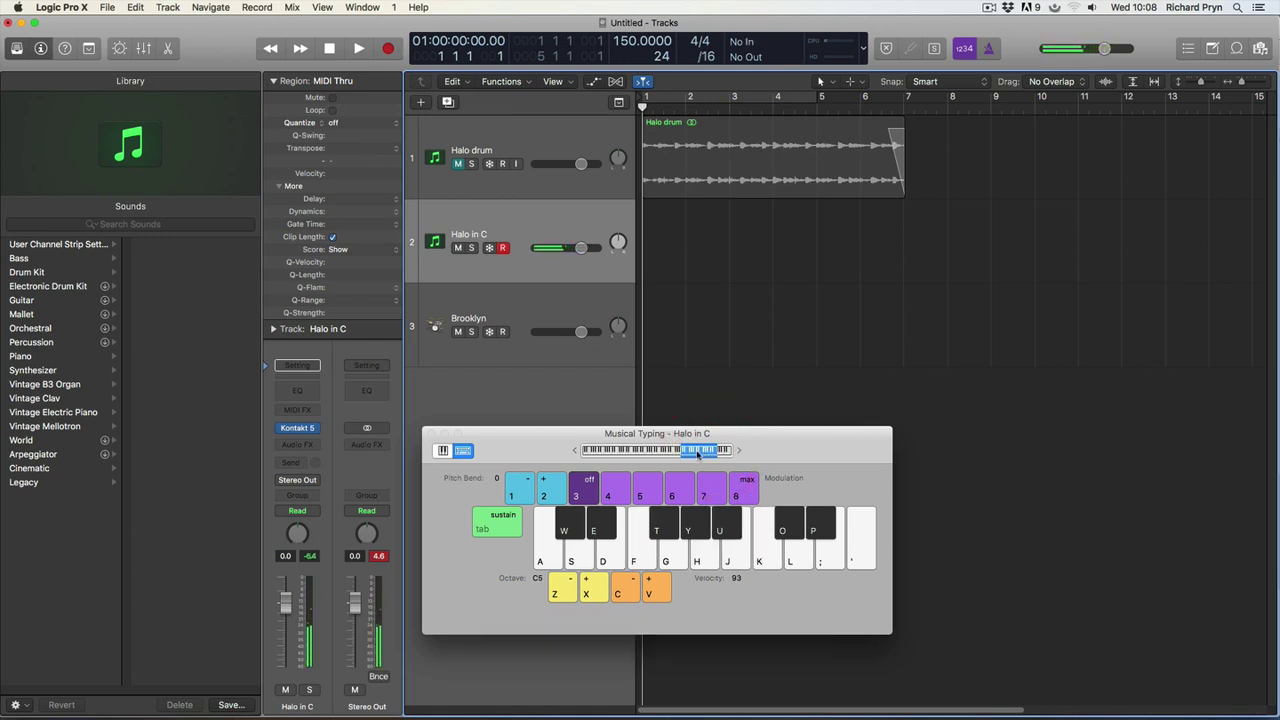
{"action": "key", "text": "f"}
{"action": "key", "text": "h"}
{"action": "key", "text": "k"}
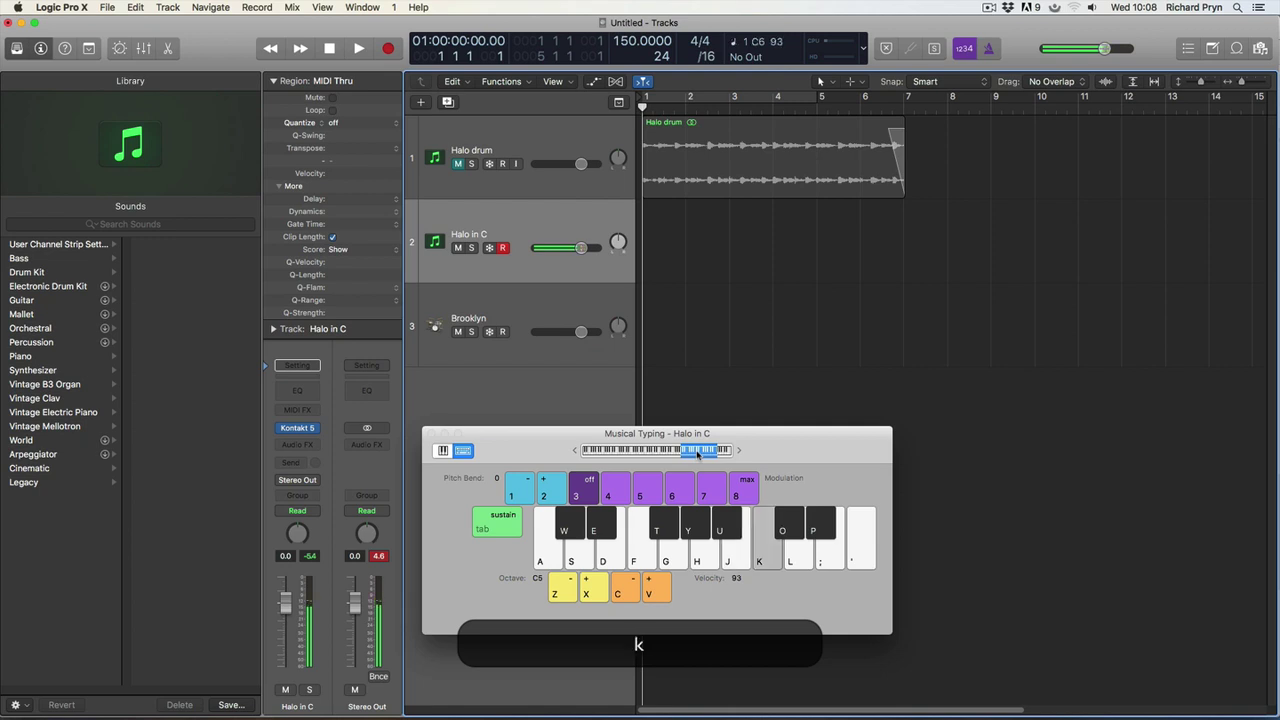
{"action": "key", "text": "h"}
{"action": "key", "text": "f"}
{"action": "key", "text": "f"}
{"action": "key", "text": "f"}
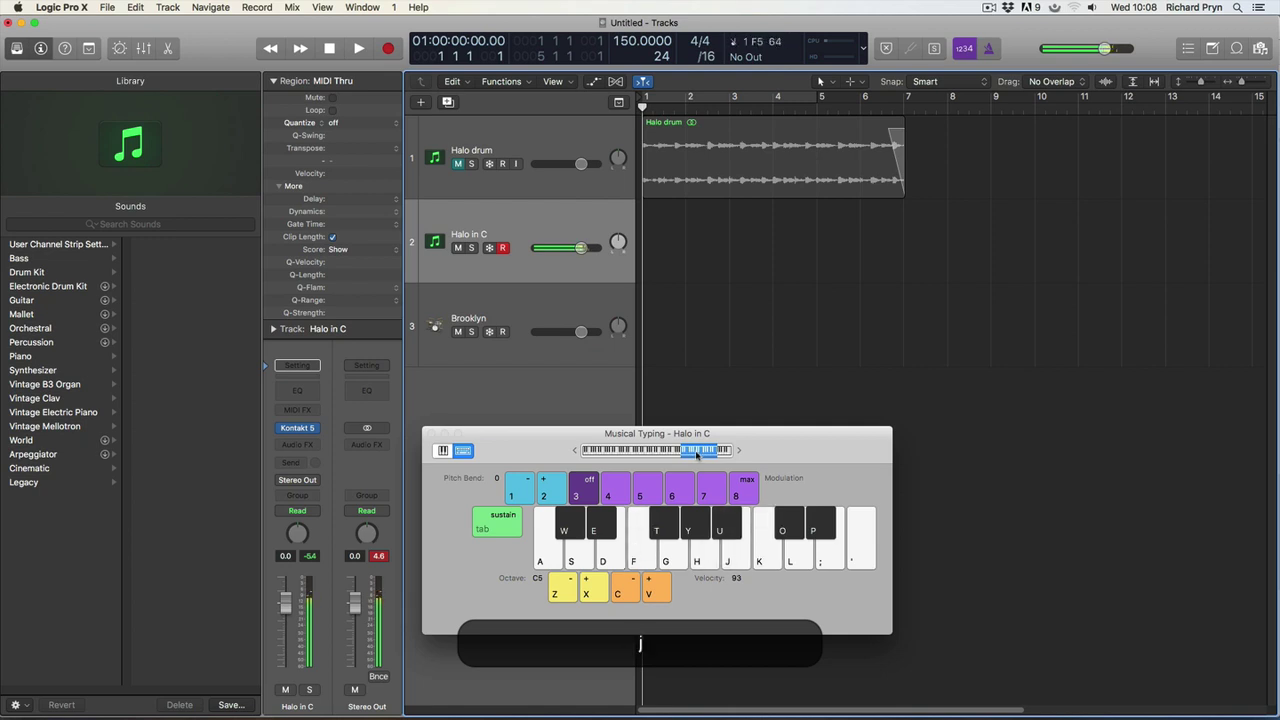
{"action": "key", "text": "k"}
{"action": "key", "text": "h"}
{"action": "key", "text": "j"}
{"action": "key", "text": "f"}
{"action": "key", "text": "k"}
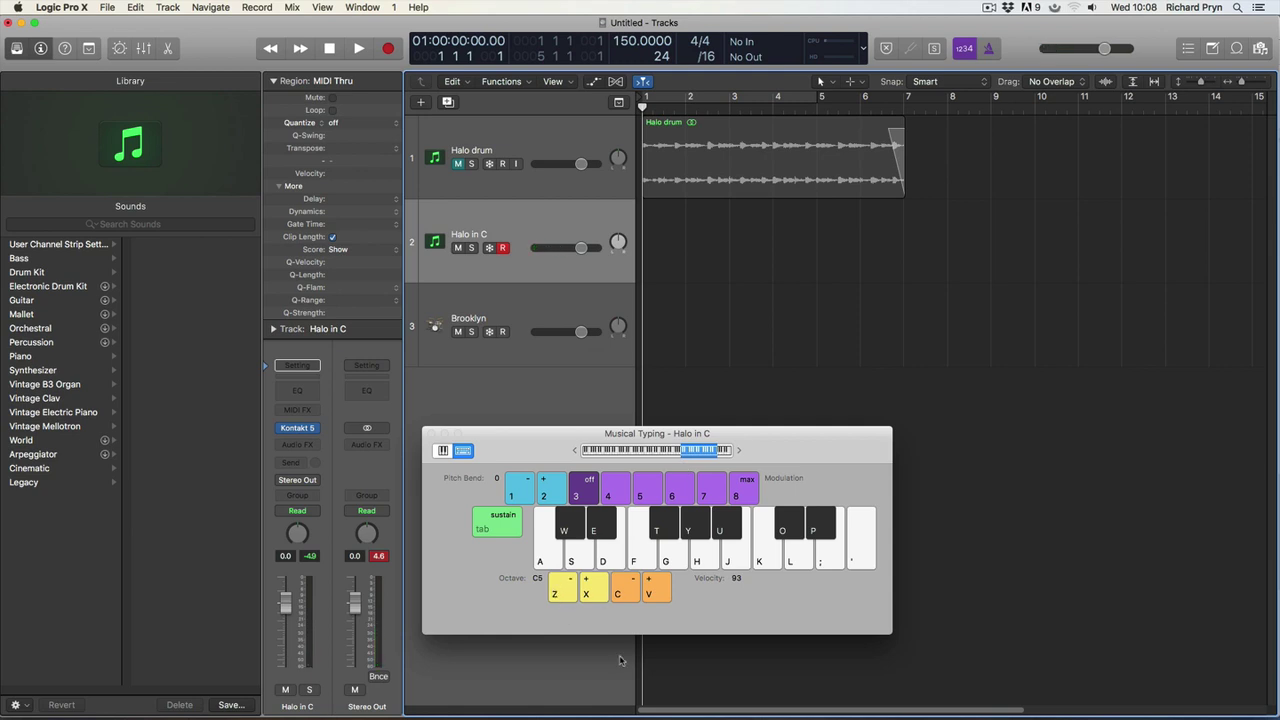
Move the octave down to C0 and back up to C3, then play a run of test notes
{"action": "key", "text": "z"}
{"action": "key", "text": "z"}
{"action": "key", "text": "z"}
{"action": "key", "text": "z"}
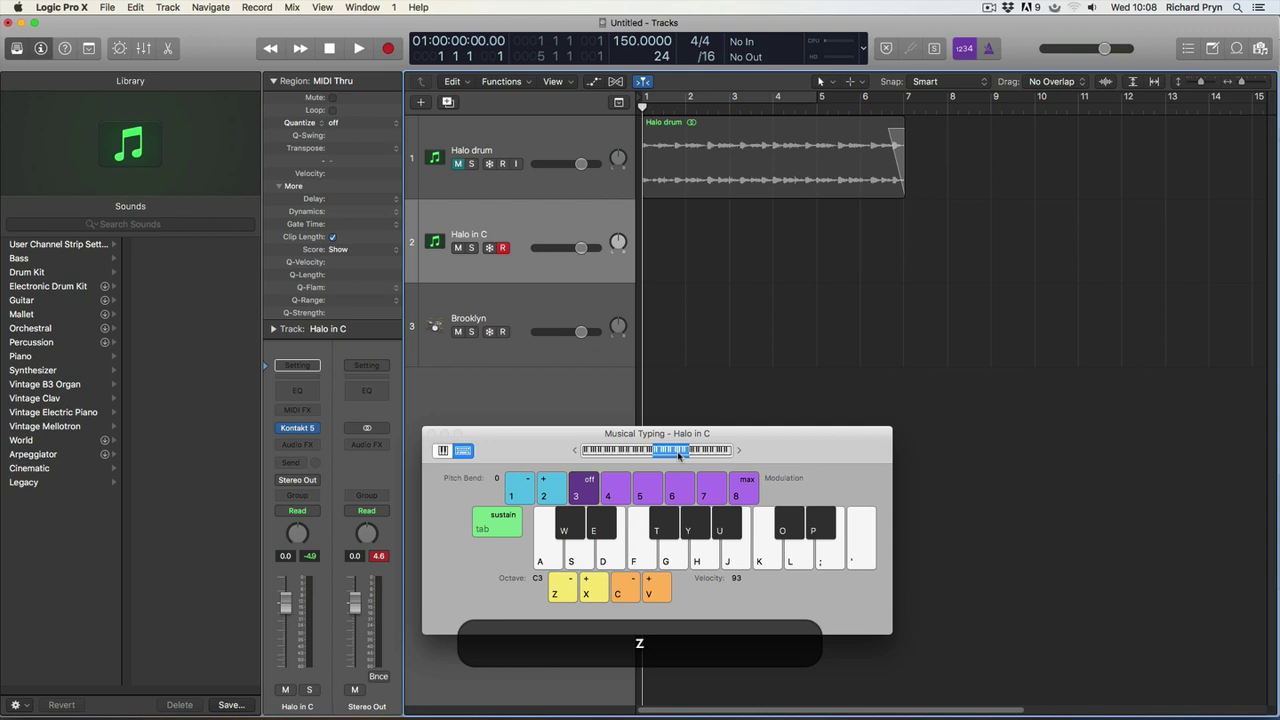
{"action": "left_click", "coordinate": [655, 451]}
{"action": "left_click_drag", "start_coordinate": [655, 451], "coordinate": [688, 451]}
{"action": "key", "text": "x"}
{"action": "key", "text": "j"}
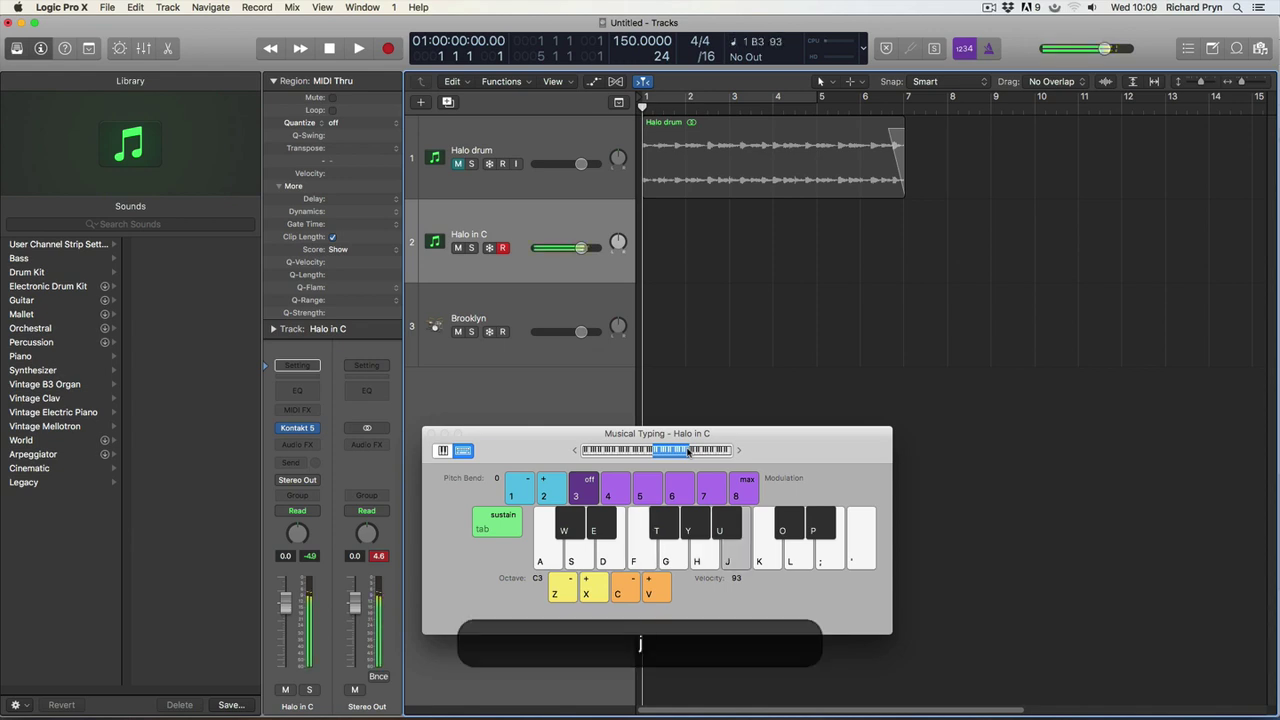
{"action": "key", "text": "k"}
{"action": "key", "text": "k"}
{"action": "key", "text": "h"}
{"action": "key", "text": "f"}
{"action": "key", "text": "f"}
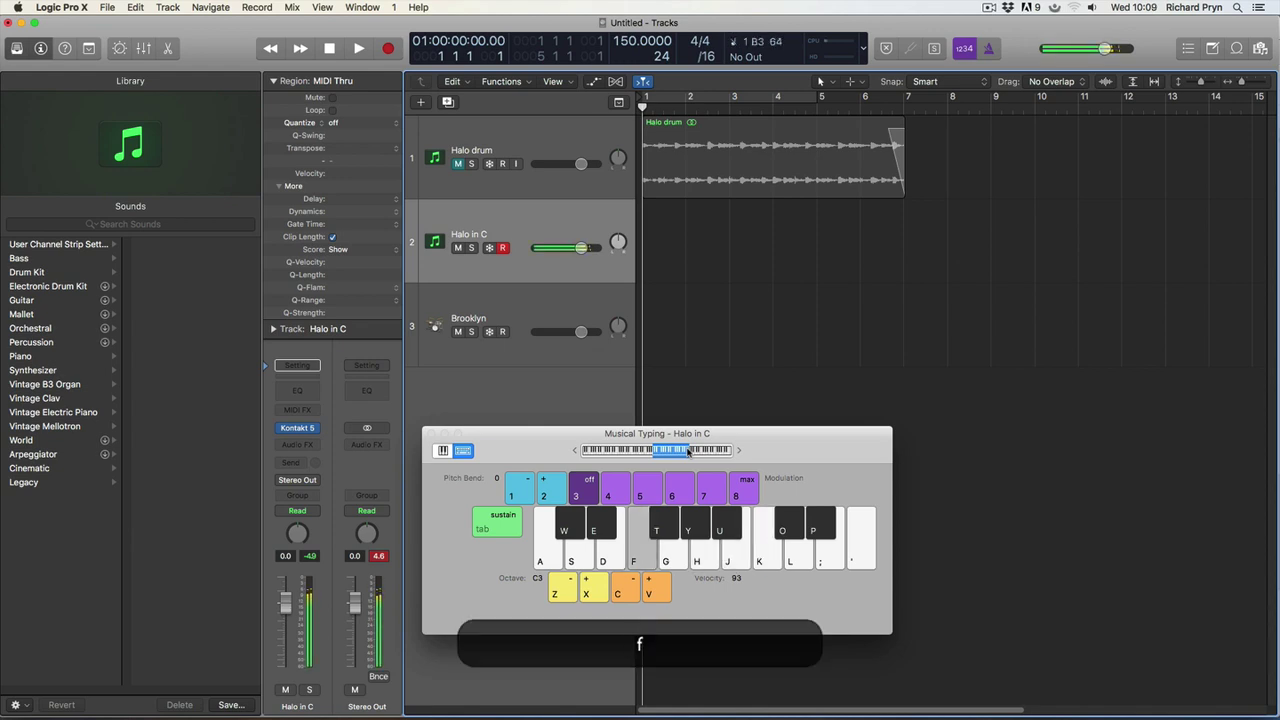
{"action": "key", "text": "k"}
{"action": "key", "text": "f"}
{"action": "key", "text": "j"}
Play alternating single notes and two-note chords in octave C3
{"action": "key", "text": "k"}
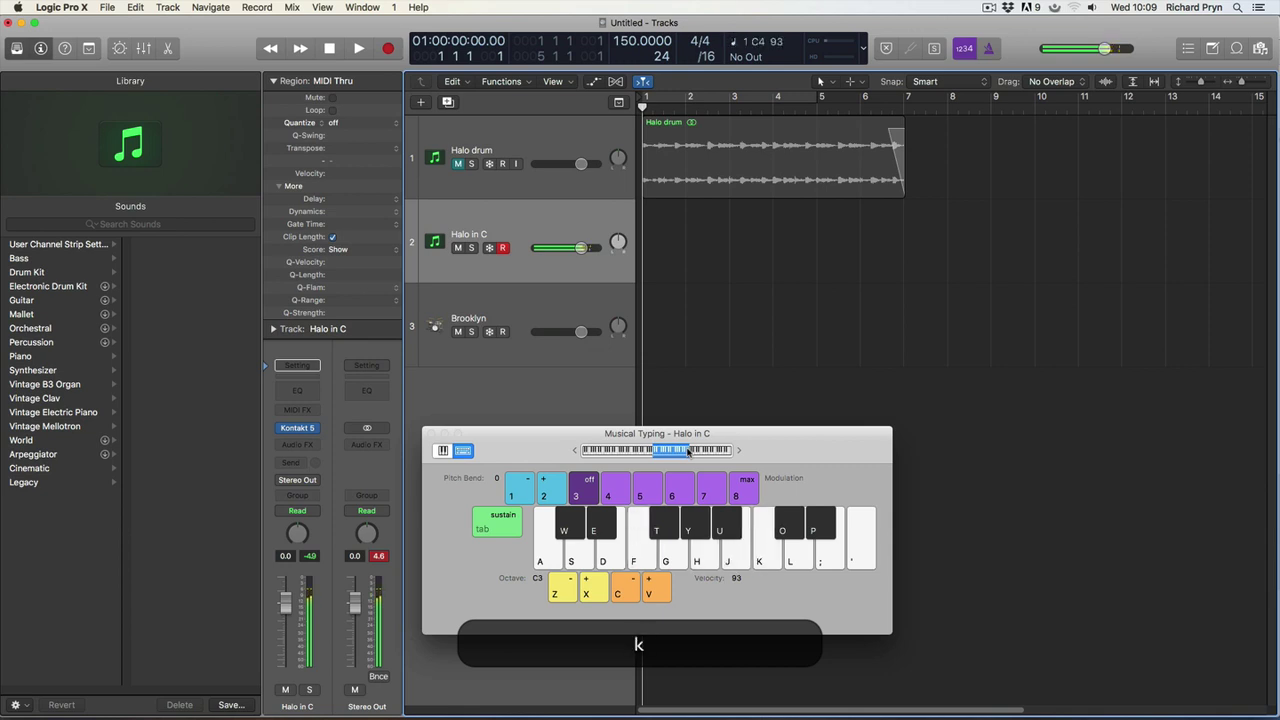
{"action": "key", "text": "f"}
{"action": "key", "text": "h"}
{"action": "key", "text": "k"}
{"action": "key", "text": "h"}
{"action": "key", "text": "k"}
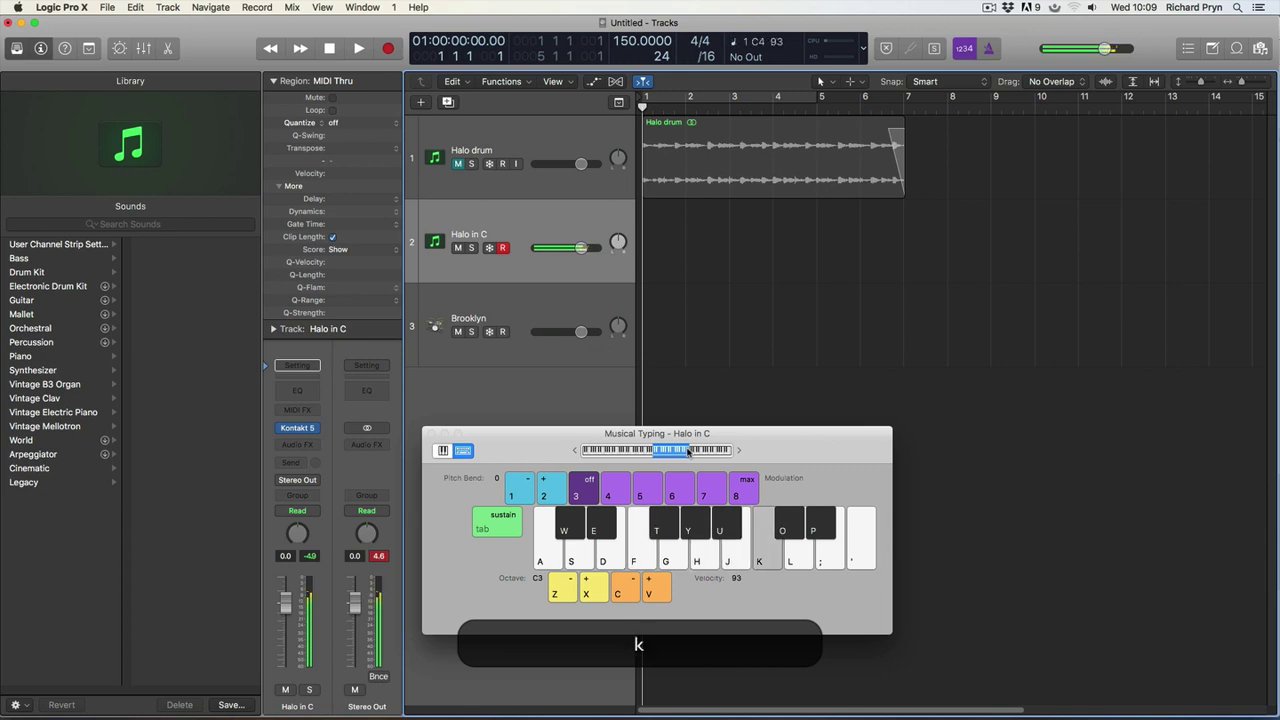
{"action": "key", "text": "f"}
{"action": "key", "text": "h"}
{"action": "key", "text": "k"}
{"action": "key", "text": "f"}
{"action": "key", "text": "h"}
{"action": "key", "text": "k"}
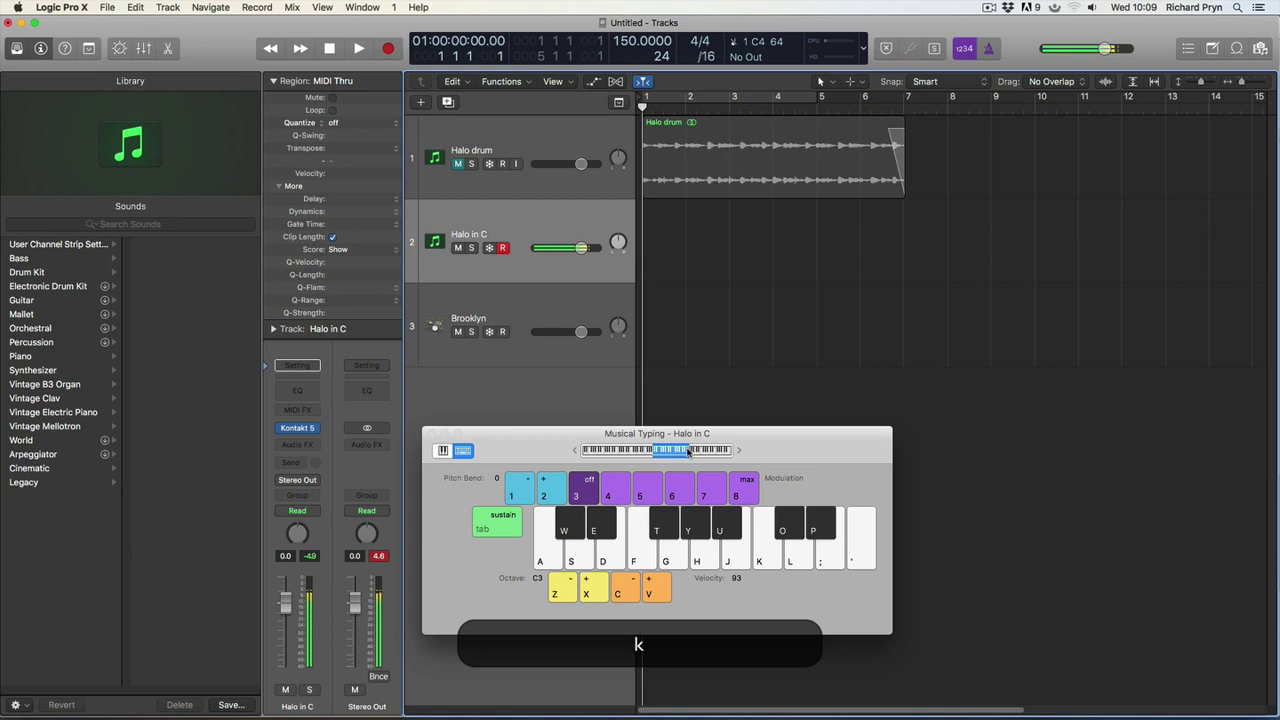
Raise the Musical Typing velocity to 127 and play loud test notes
{"action": "left_click", "coordinate": [655, 597]}
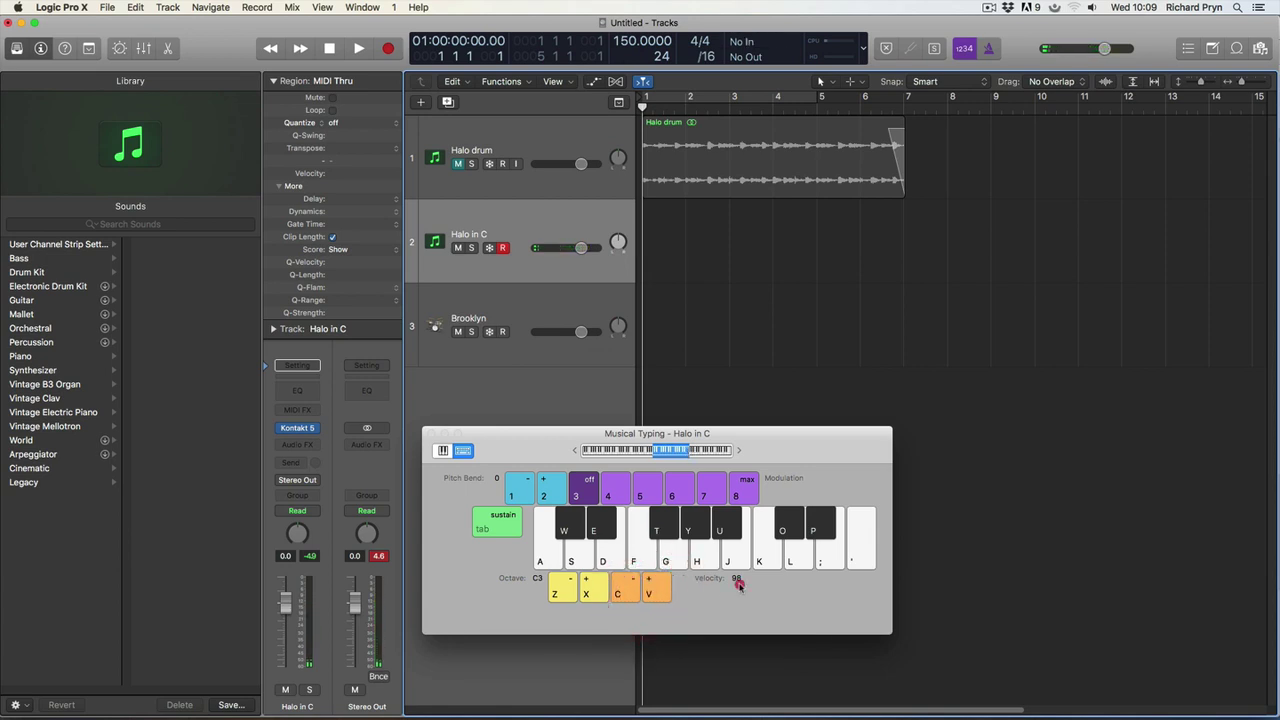
{"action": "key", "text": "v"}
{"action": "key", "text": "v"}
{"action": "key", "text": "v"}
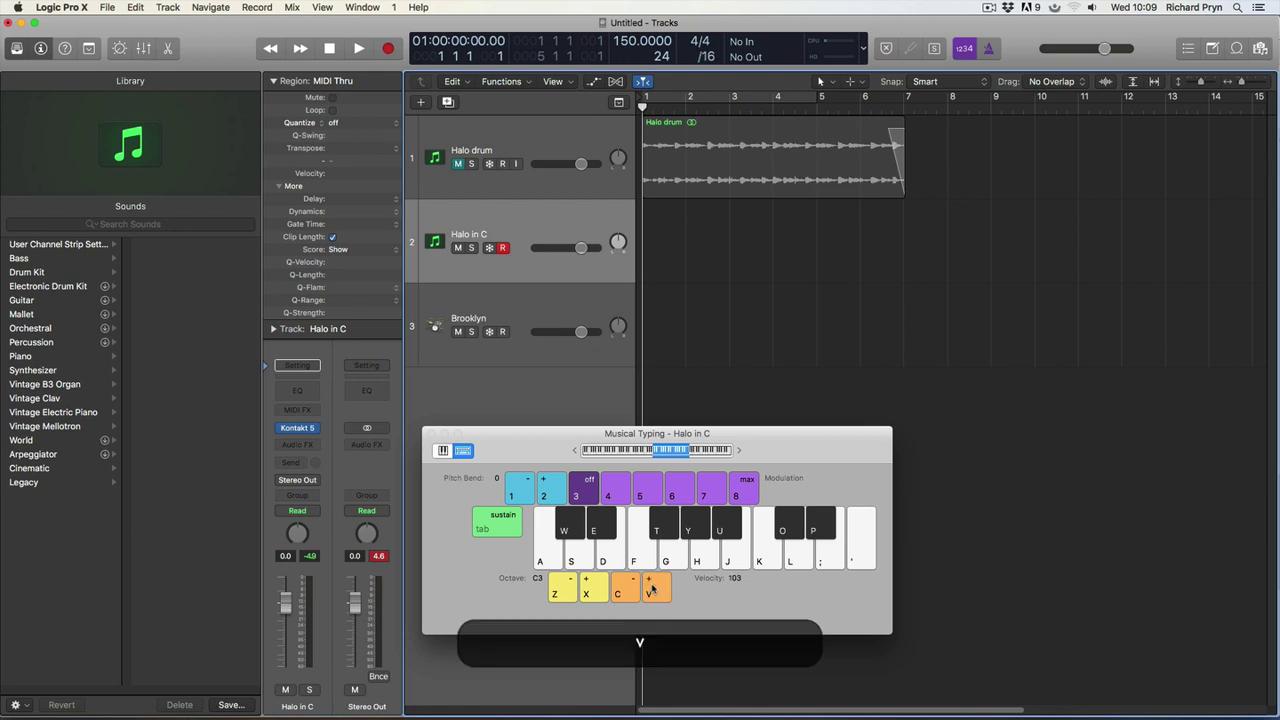
{"action": "key", "text": "h"}
{"action": "key", "text": "j"}
{"action": "key", "text": "k"}
{"action": "key", "text": "h"}
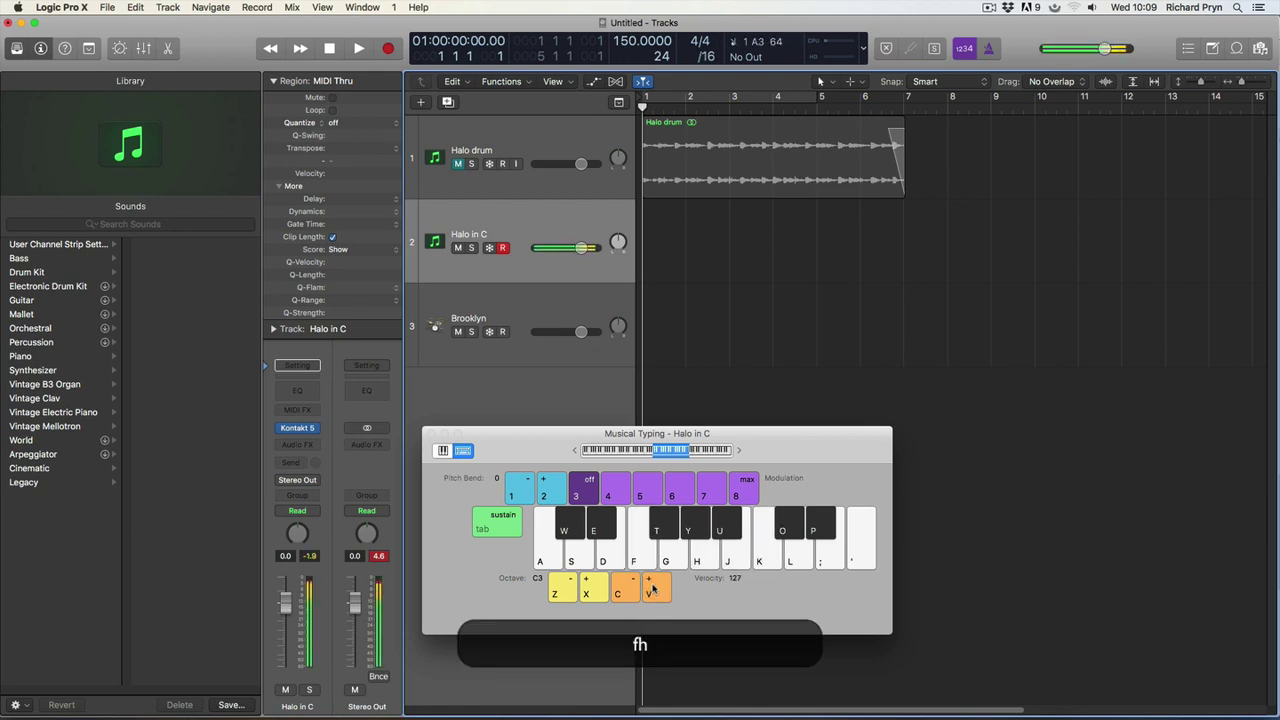
{"action": "key", "text": "j"}
{"action": "key", "text": "k"}
{"action": "key", "text": "h"}
{"action": "key", "text": "f"}
{"action": "key", "text": "f"}
{"action": "key", "text": "h"}
{"action": "key", "text": "j"}
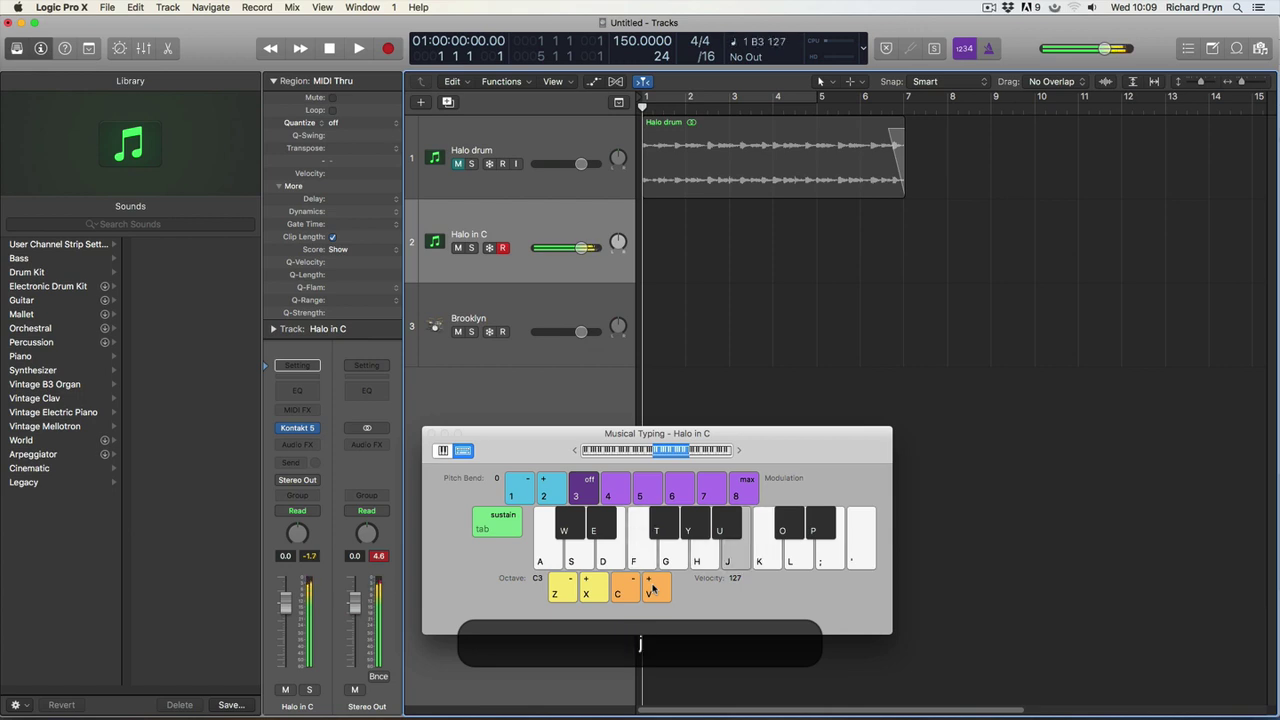
{"action": "key", "text": "f"}
{"action": "key", "text": "k"}
Lower the velocity to 52 with C and play soft test notes
{"action": "key", "text": "c"}
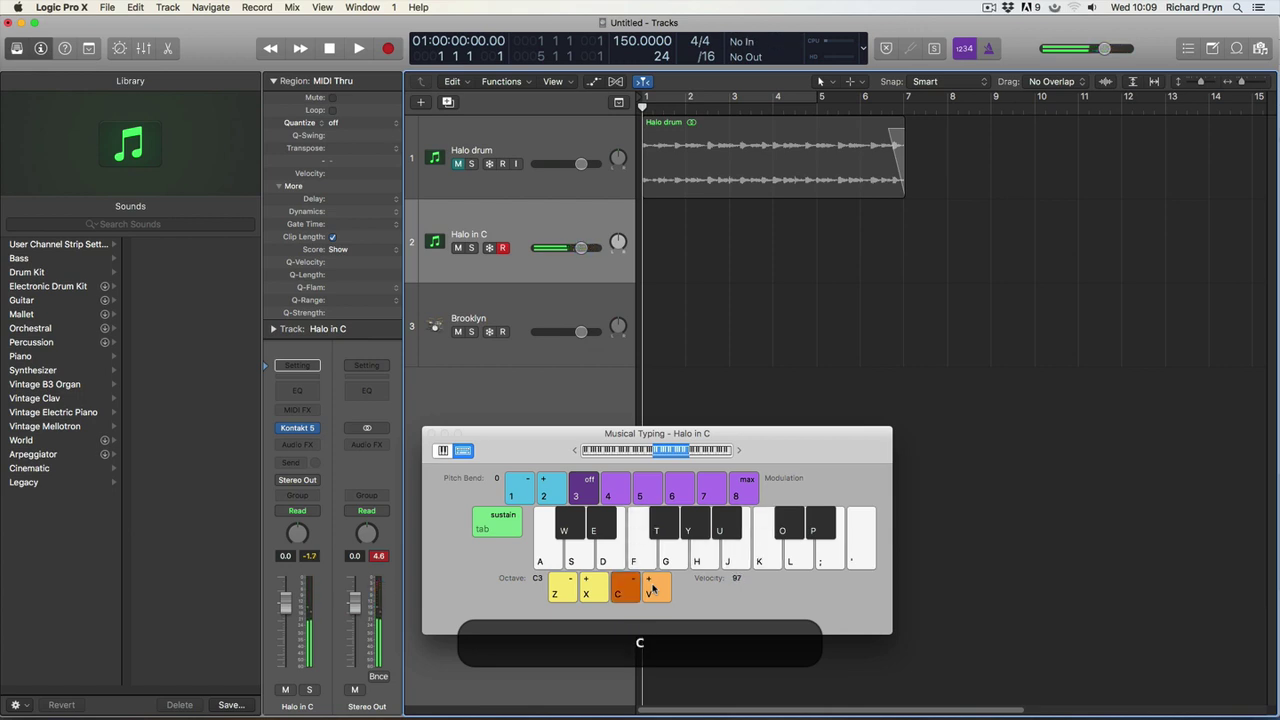
{"action": "key", "text": "c"}
{"action": "key", "text": "c"}
{"action": "key", "text": "c"}
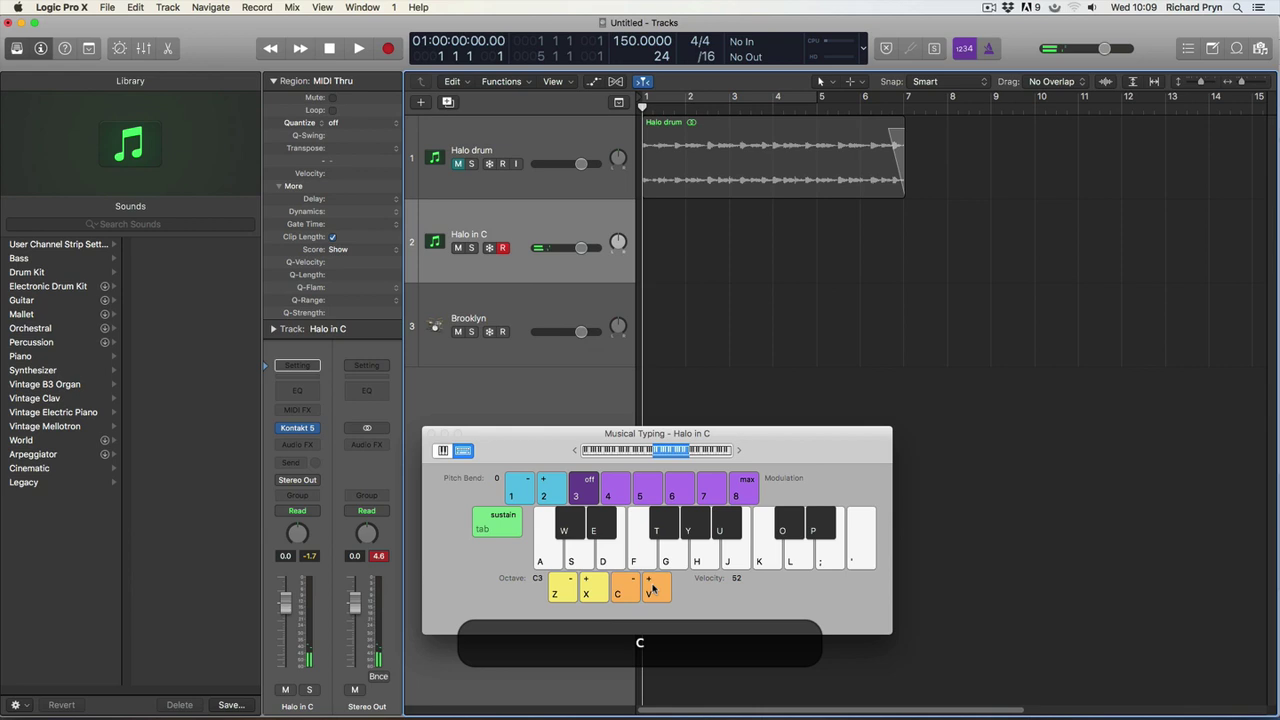
{"action": "key", "text": "h"}
{"action": "key", "text": "j"}
{"action": "key", "text": "k"}
{"action": "key", "text": "j"}
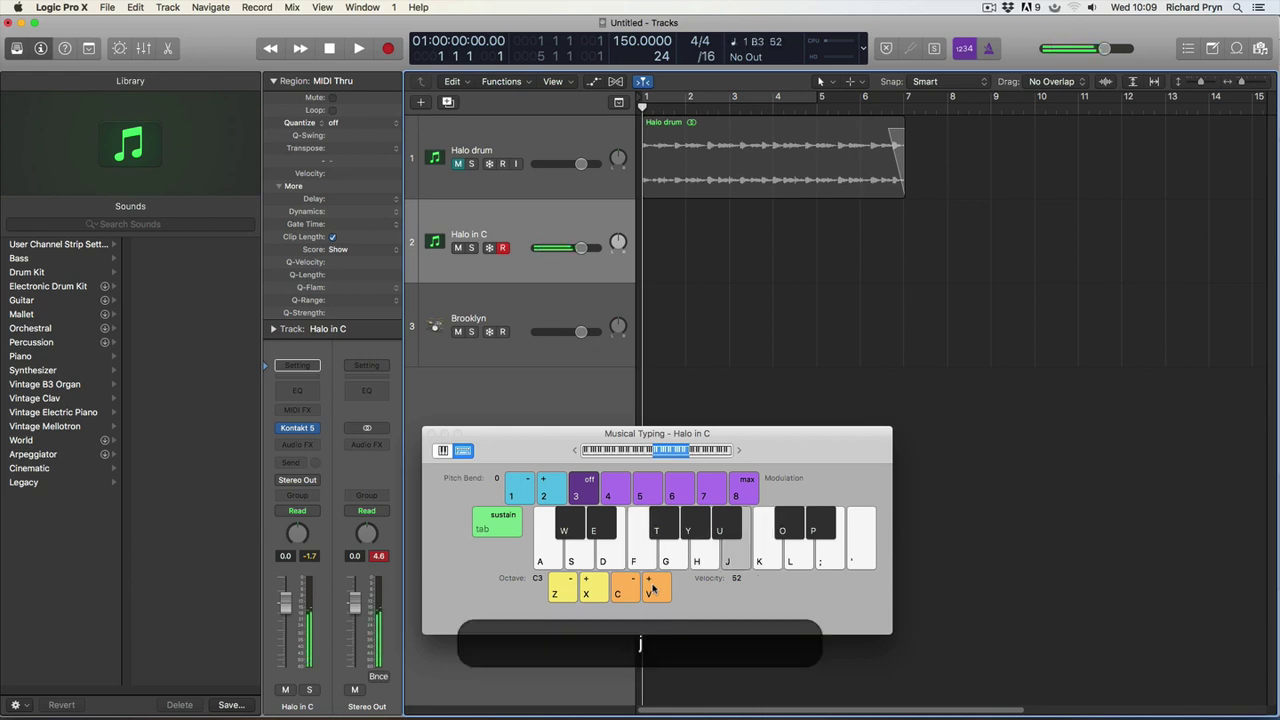
{"action": "key", "text": "k"}
{"action": "key", "text": "j"}
{"action": "key", "text": "k"}
{"action": "key", "text": "f"}
{"action": "key", "text": "f"}
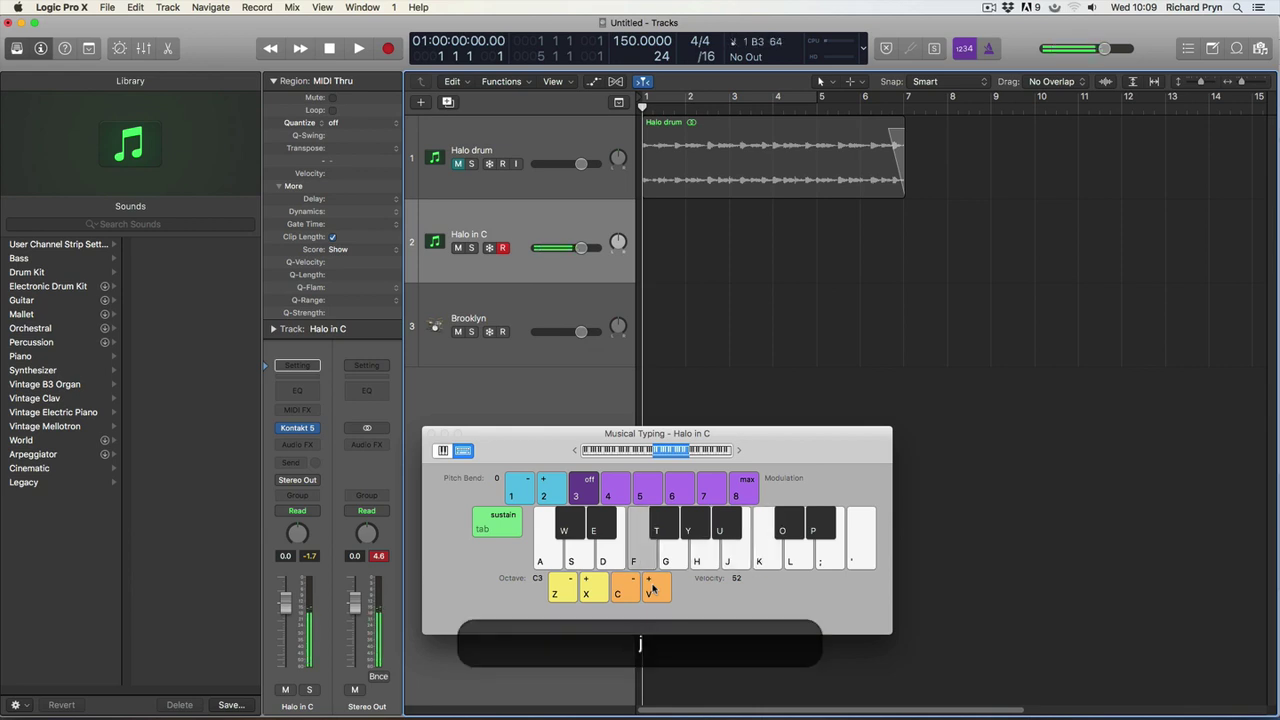
Bring the note velocity back up to 127
{"action": "key", "text": "k"}
{"action": "key", "text": "v"}
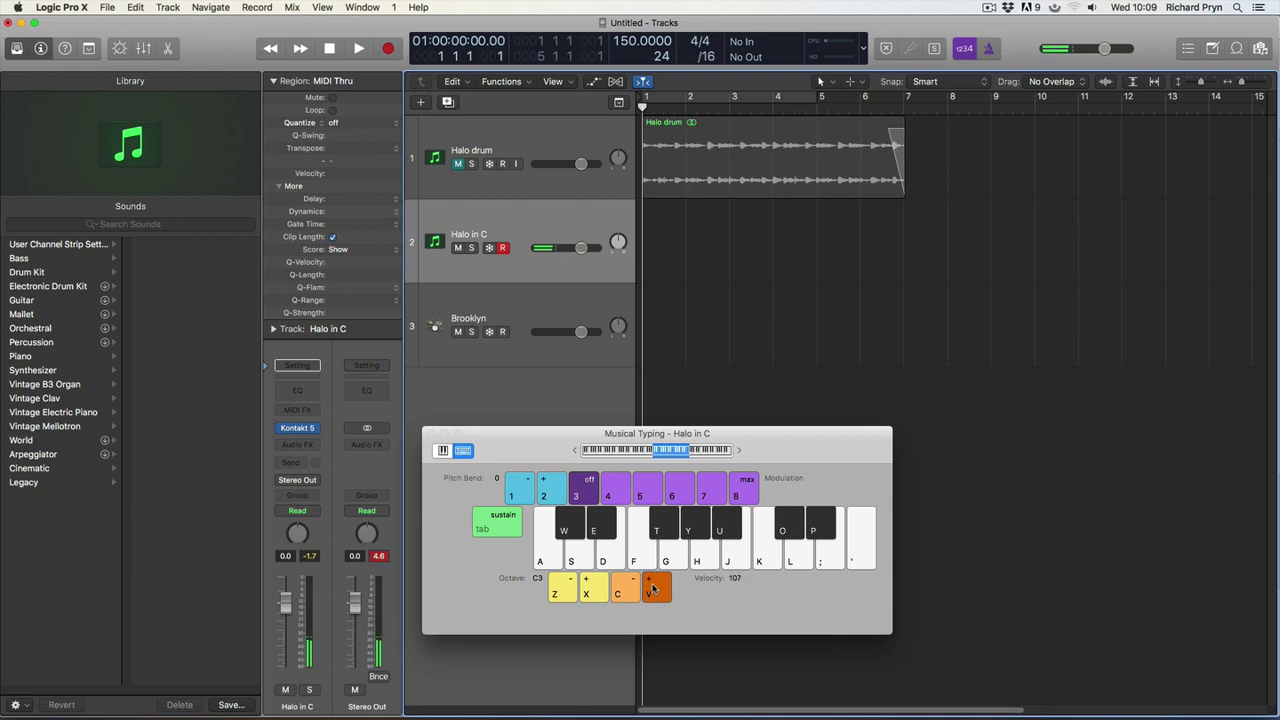
{"action": "key", "text": "v"}
{"action": "key", "text": "v"}
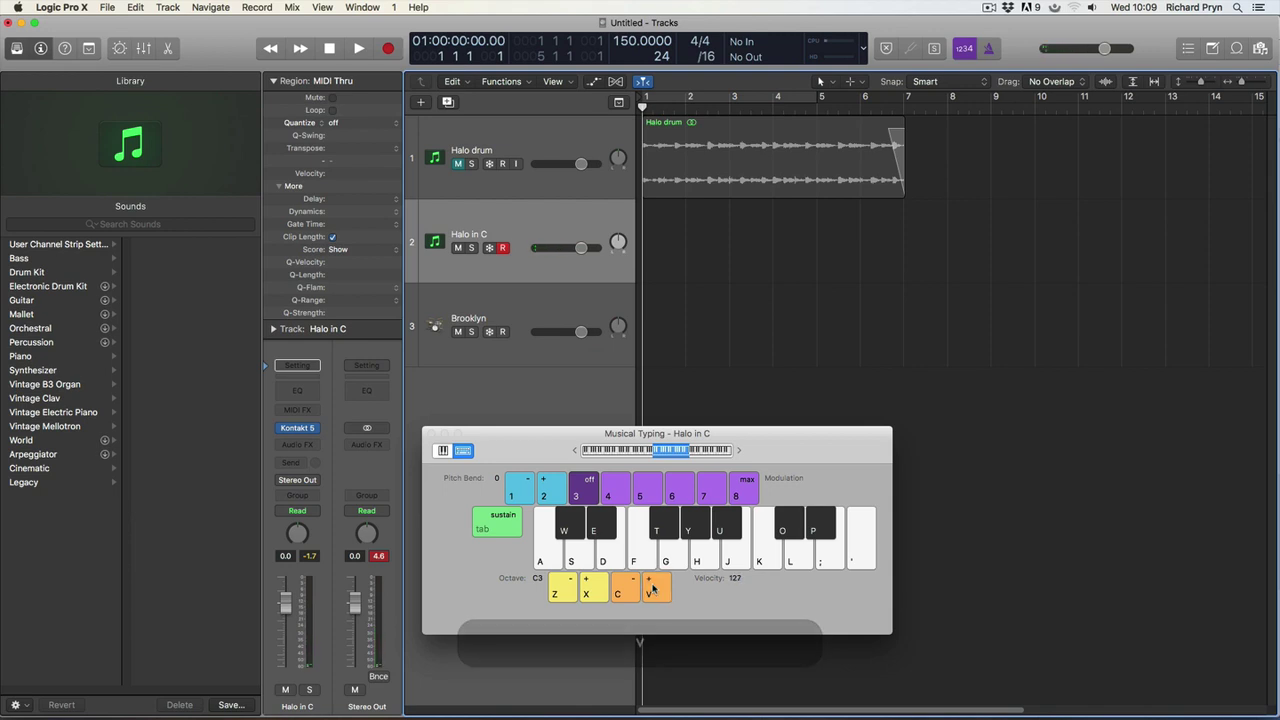
Start recording on Halo in C and play a drum pattern with the F, H, J and K keys
{"action": "key", "text": "r"}
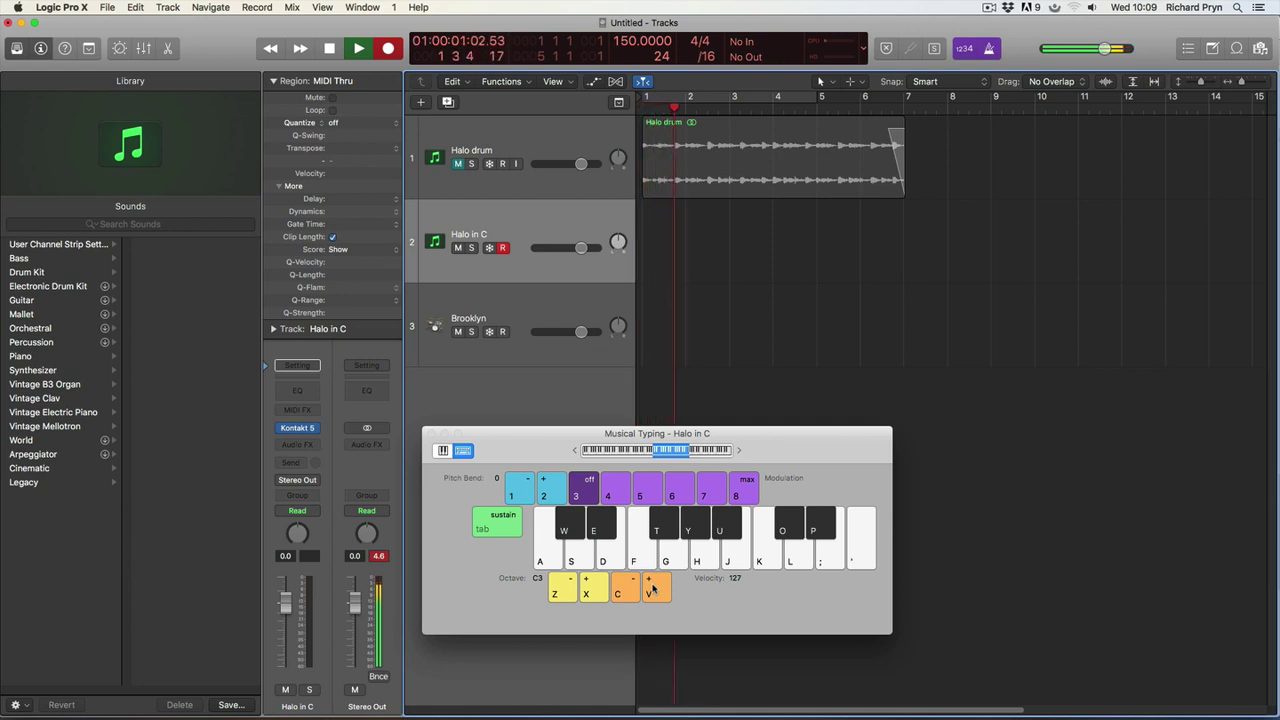
{"action": "key", "text": "f"}
{"action": "key", "text": "h"}
{"action": "key", "text": "j"}
{"action": "key", "text": "f"}
{"action": "key", "text": "h"}
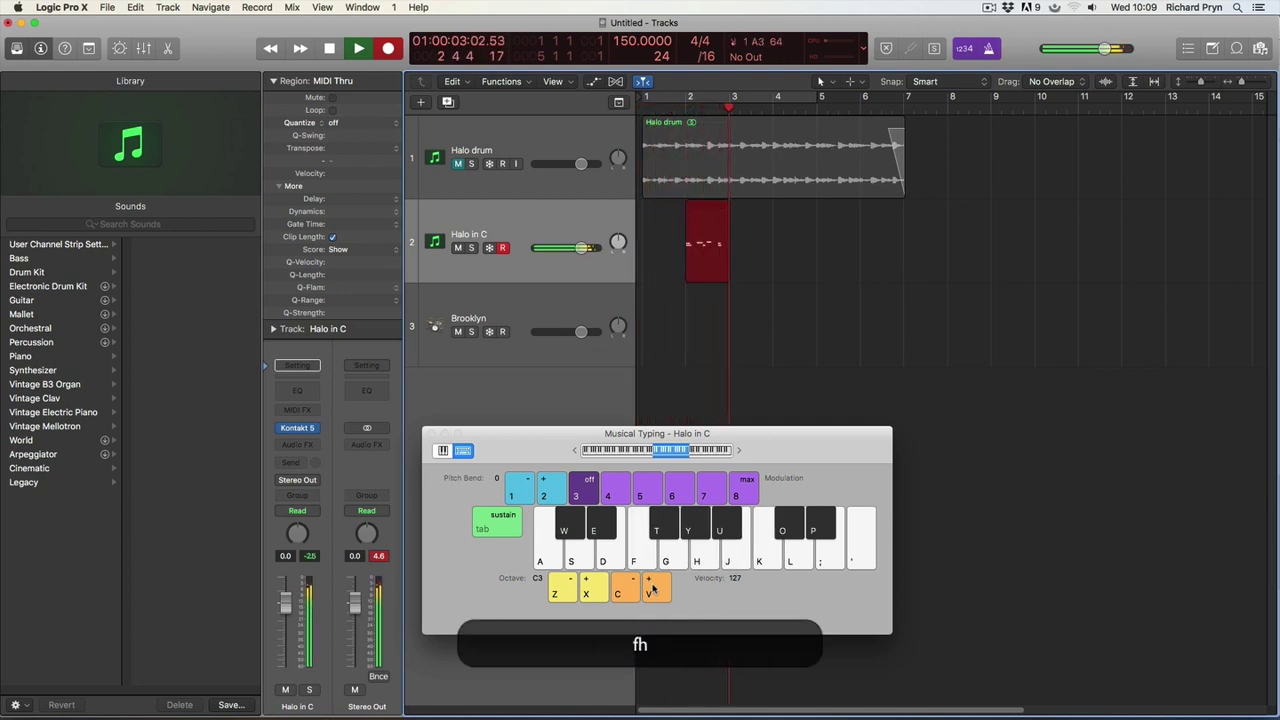
{"action": "key", "text": "k"}
{"action": "key", "text": "h"}
{"action": "key", "text": "j"}
{"action": "key", "text": "f"}
{"action": "key", "text": "k"}
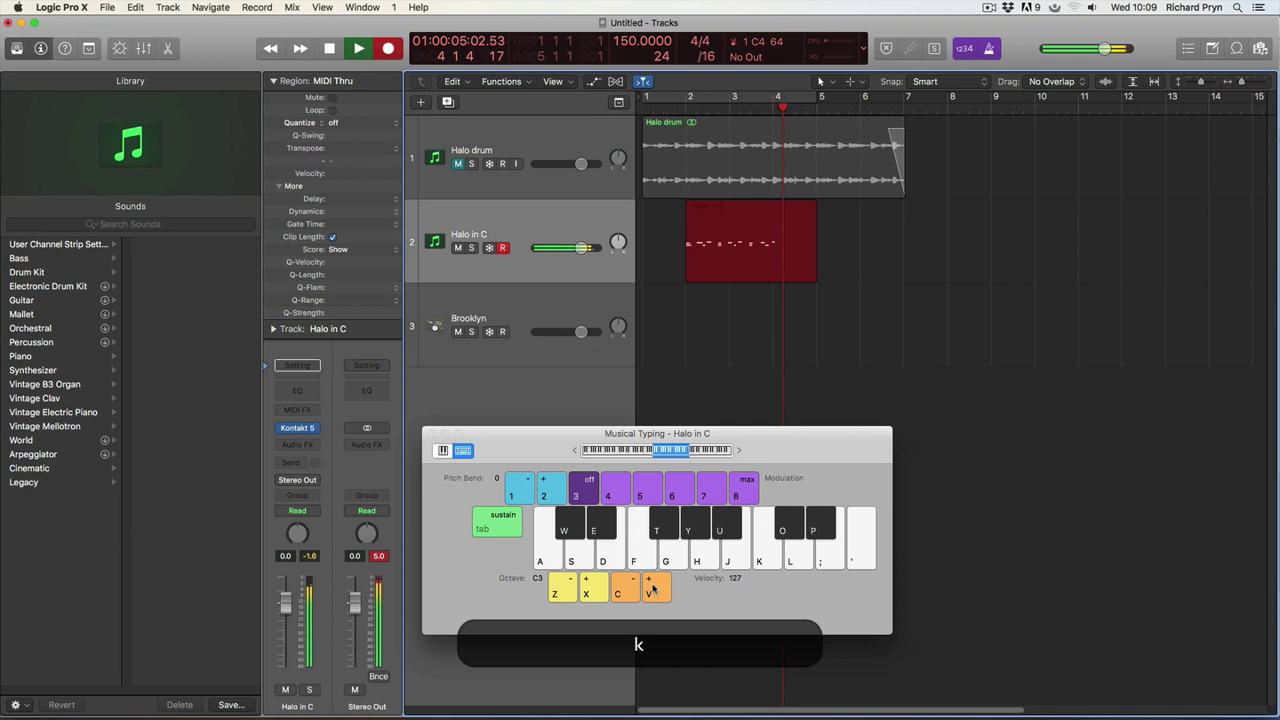
{"action": "key", "text": "k"}
Play the rest of the drum pattern and stop recording around bar 8
{"action": "key", "text": "f"}
{"action": "key", "text": "f"}
{"action": "key", "text": "h"}
{"action": "key", "text": "j"}
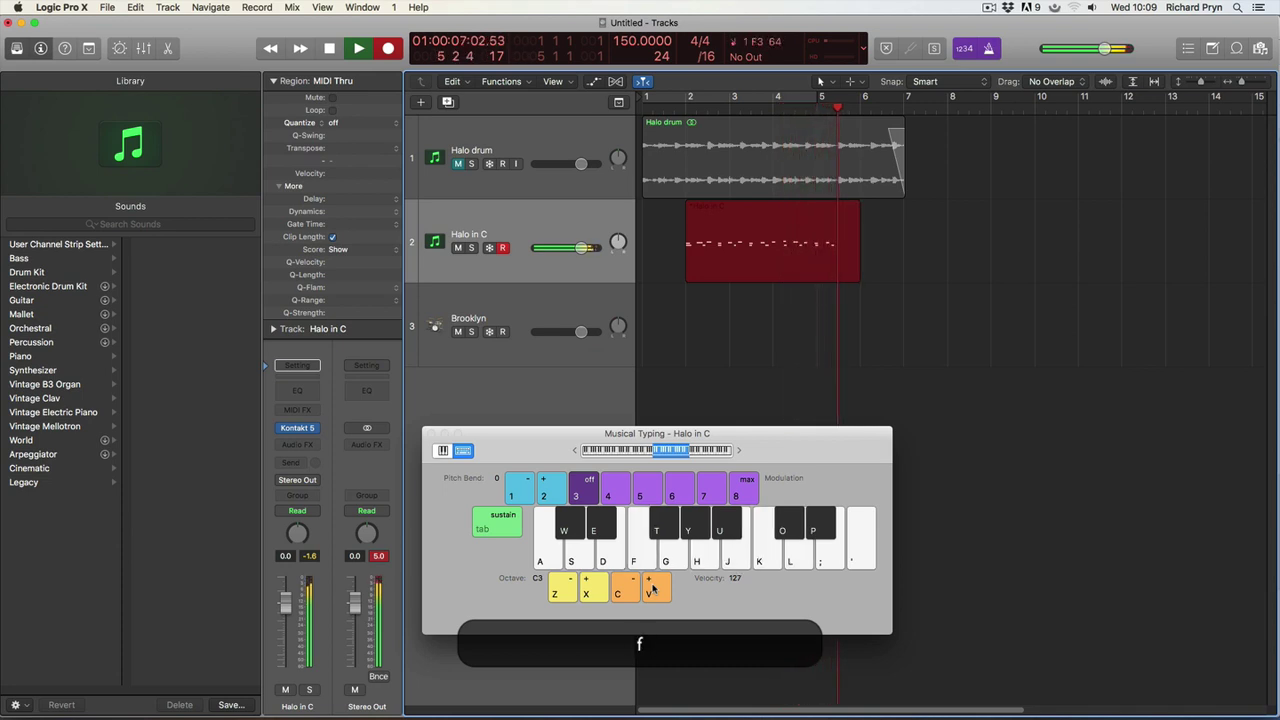
{"action": "key", "text": "f"}
{"action": "key", "text": "h"}
{"action": "key", "text": "k"}
{"action": "key", "text": "f"}
{"action": "key", "text": "h"}
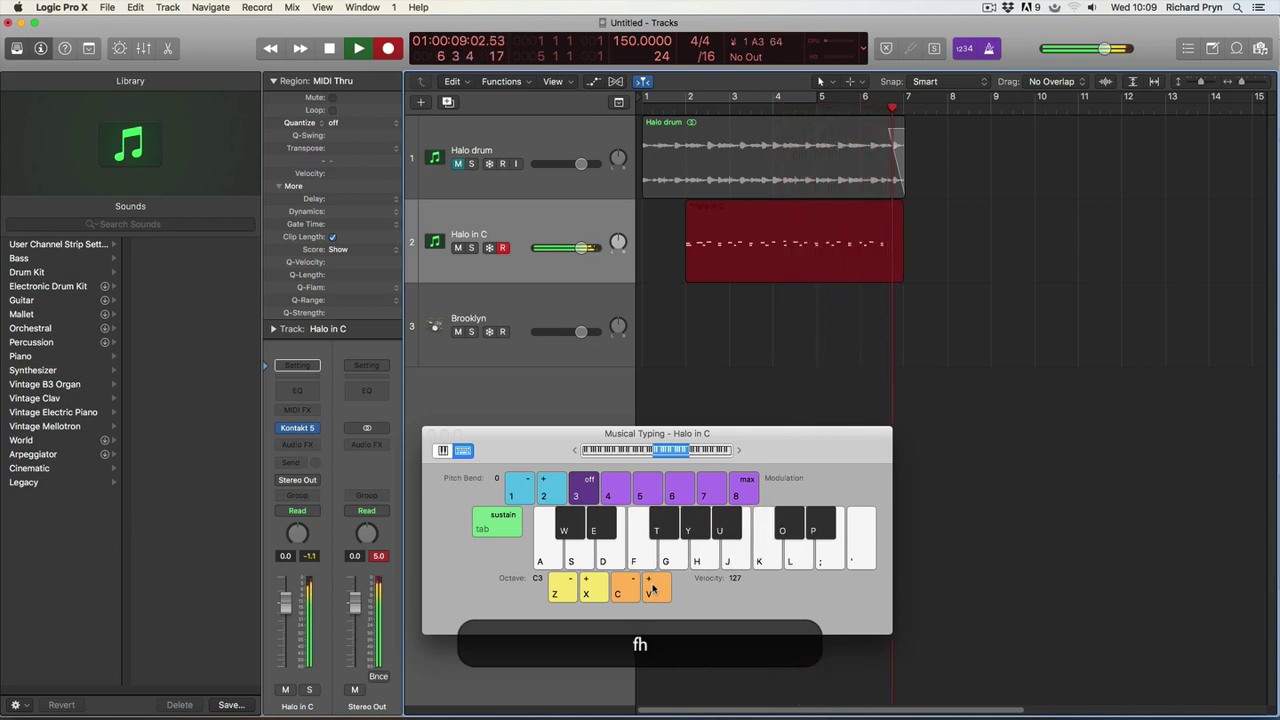
{"action": "key", "text": "k"}
{"action": "key", "text": "k"}
{"action": "key", "text": "f"}
{"action": "key", "text": "l"}
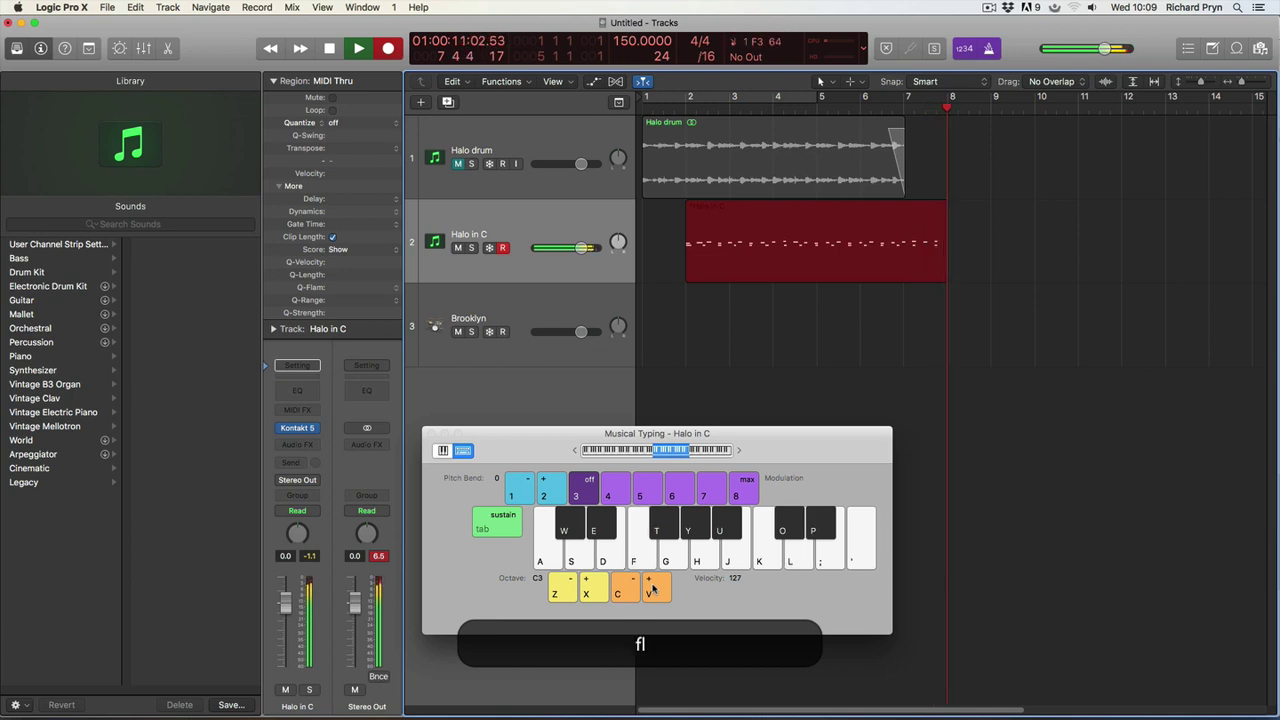
{"action": "key", "text": "space"}
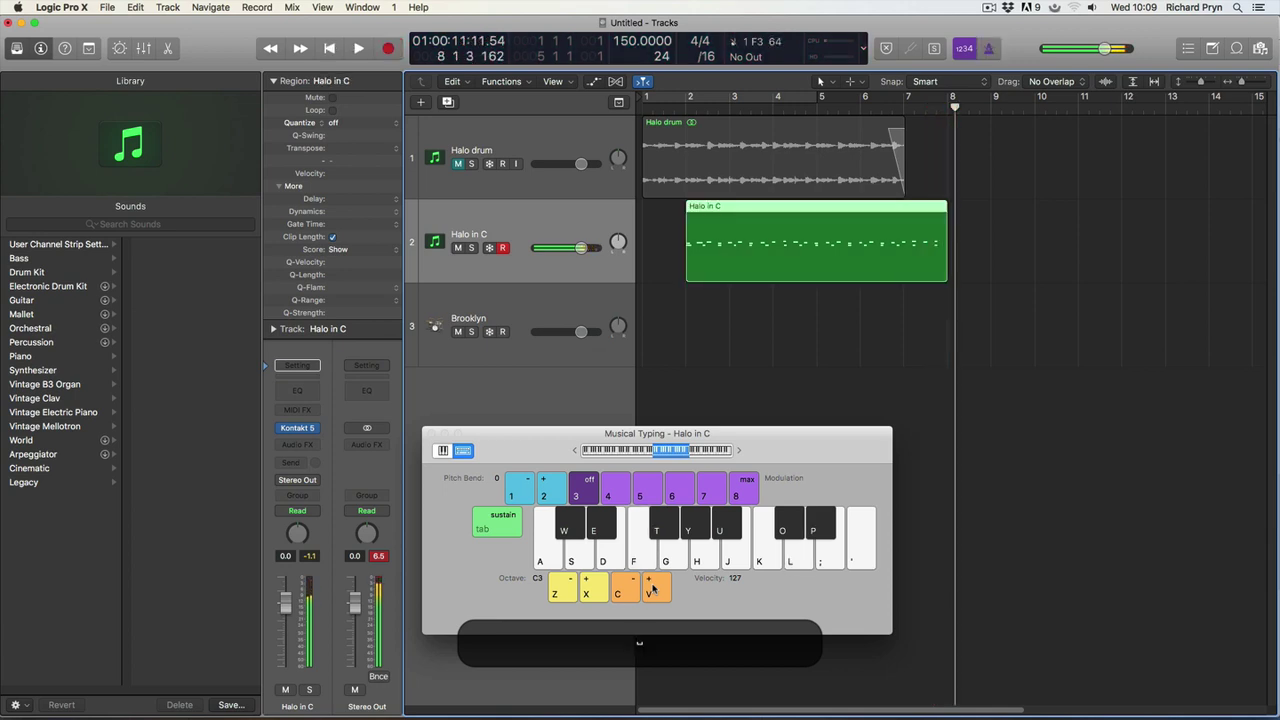
Open the Halo in C region in the Piano Roll and quantize all 40 notes to 1/16
{"action": "double_click", "coordinate": [763, 246]}
{"action": "left_click_drag", "start_coordinate": [556, 443], "coordinate": [456, 228]}
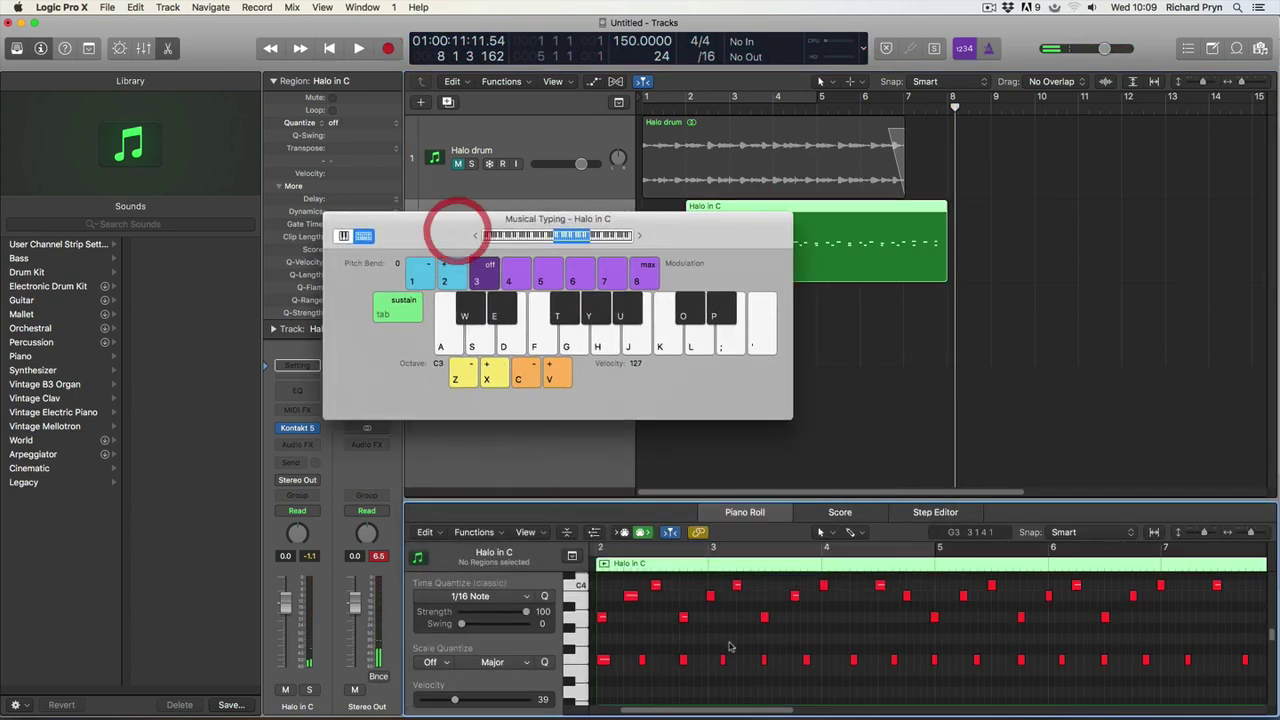
{"action": "key", "text": "super+a"}
{"action": "key", "text": "q"}
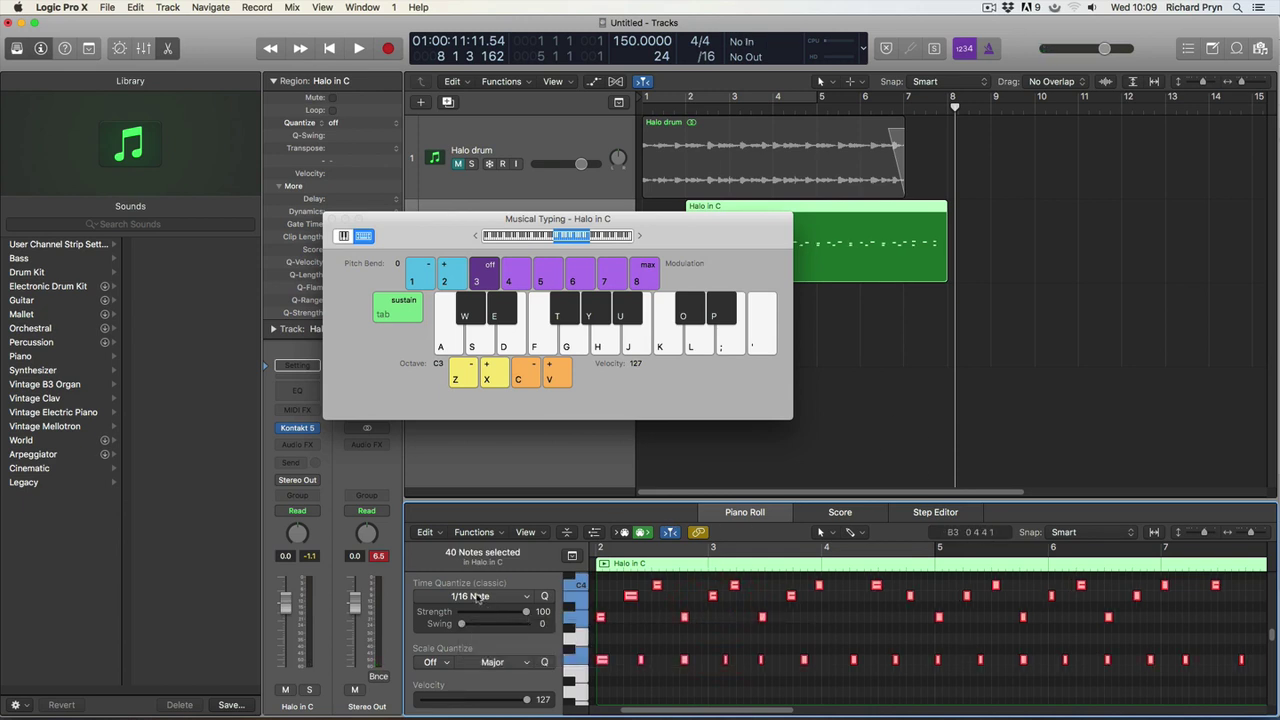
Audition an F note and move the Musical Typing window to the upper right
{"action": "key", "text": "f"}
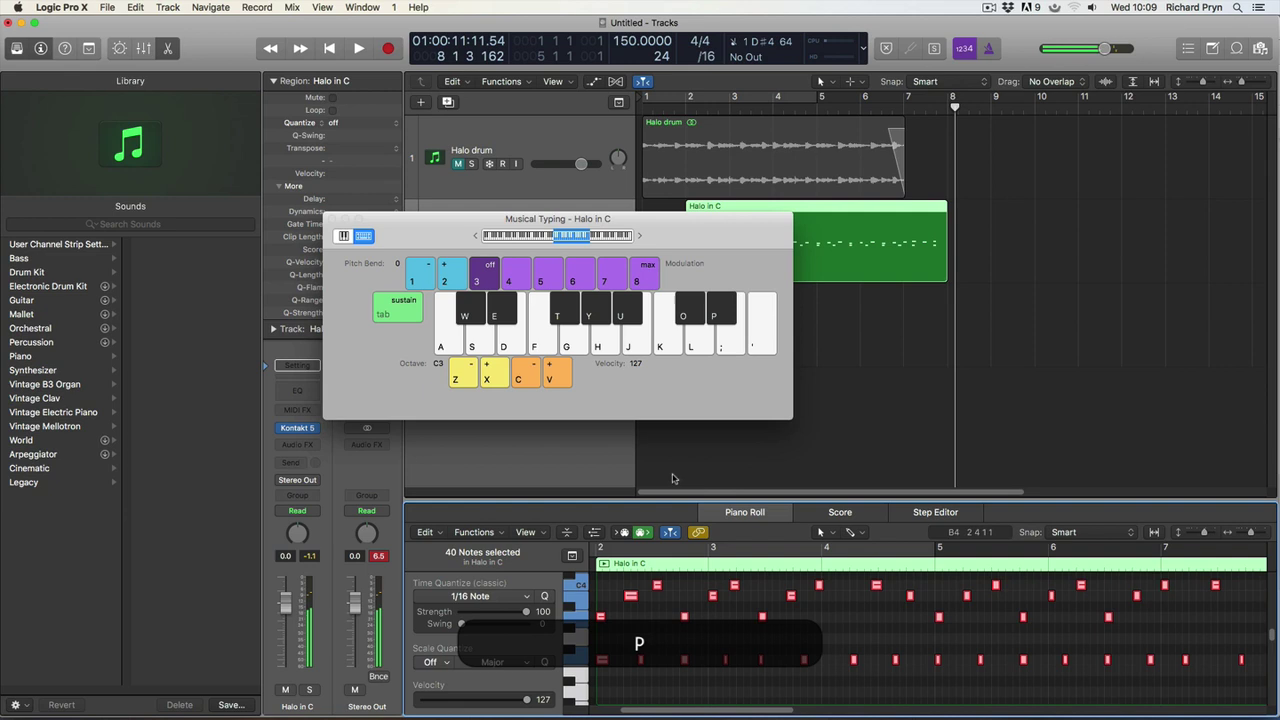
{"action": "left_click", "coordinate": [738, 511]}
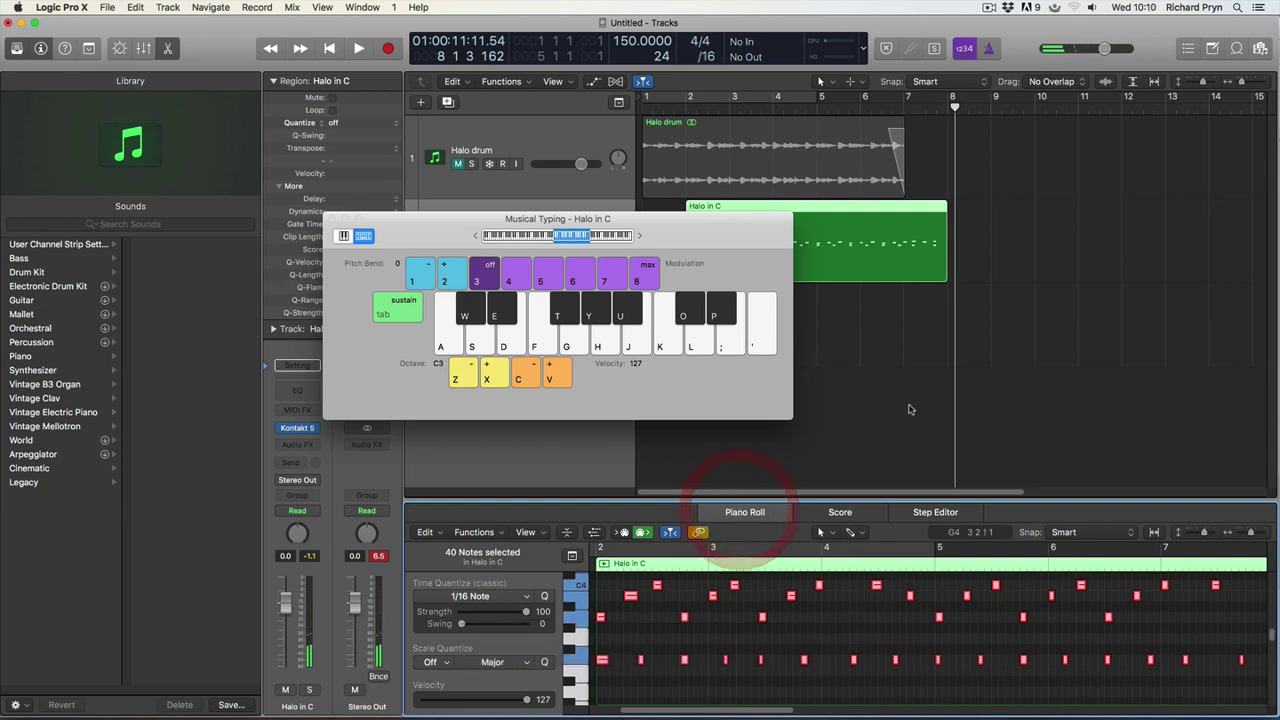
{"action": "left_click_drag", "start_coordinate": [660, 228], "coordinate": [1096, 208]}
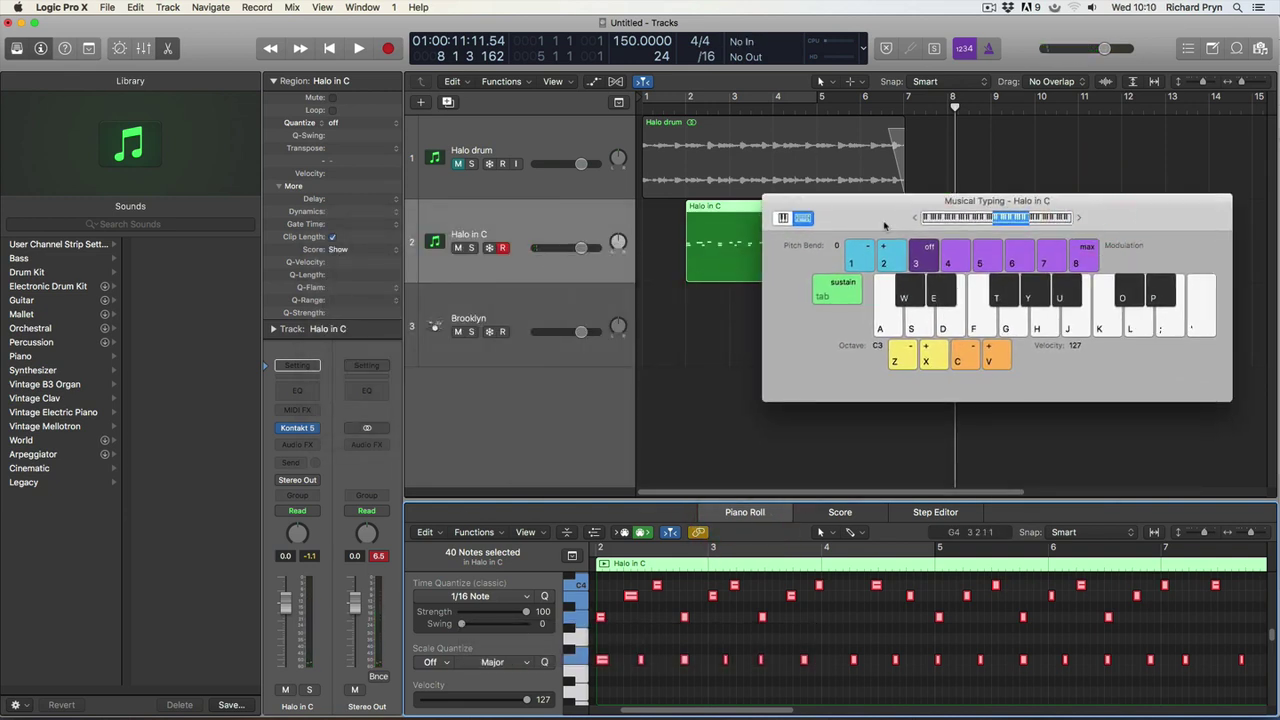
Close and reopen Musical Typing, toggle the Piano Roll, and audition a D#4 note
{"action": "left_click", "coordinate": [770, 202]}
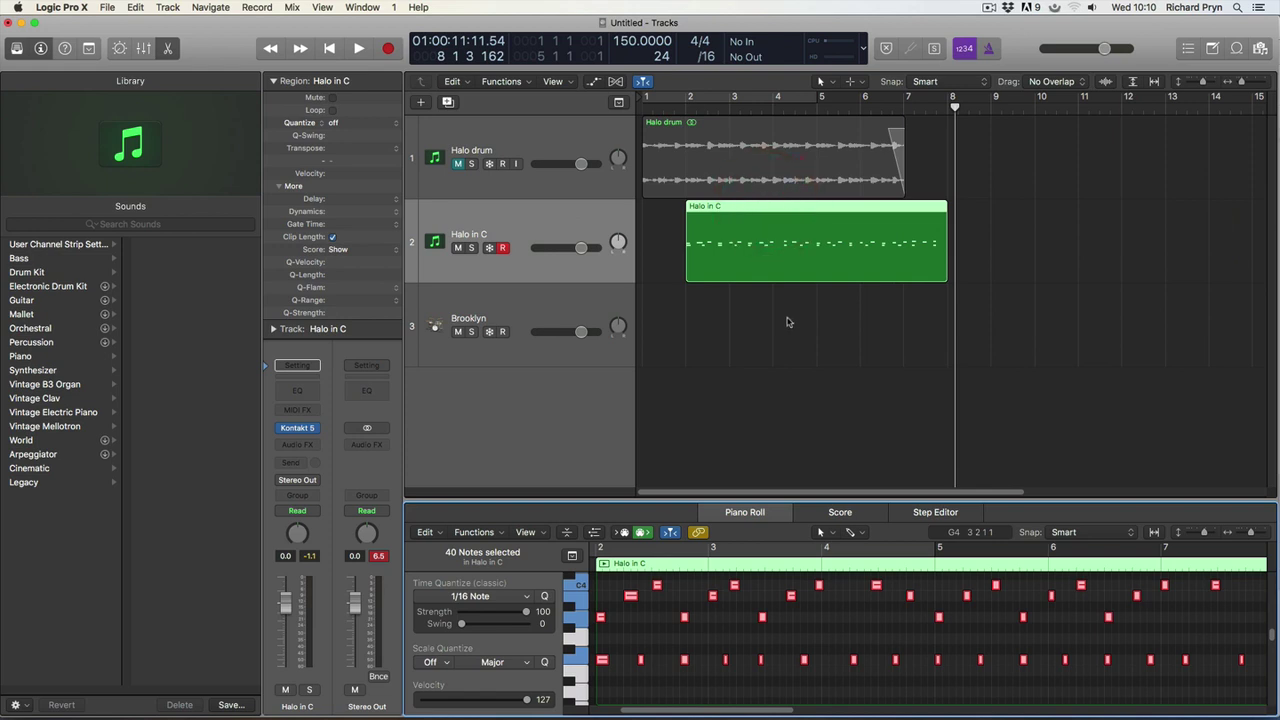
{"action": "key", "text": "p"}
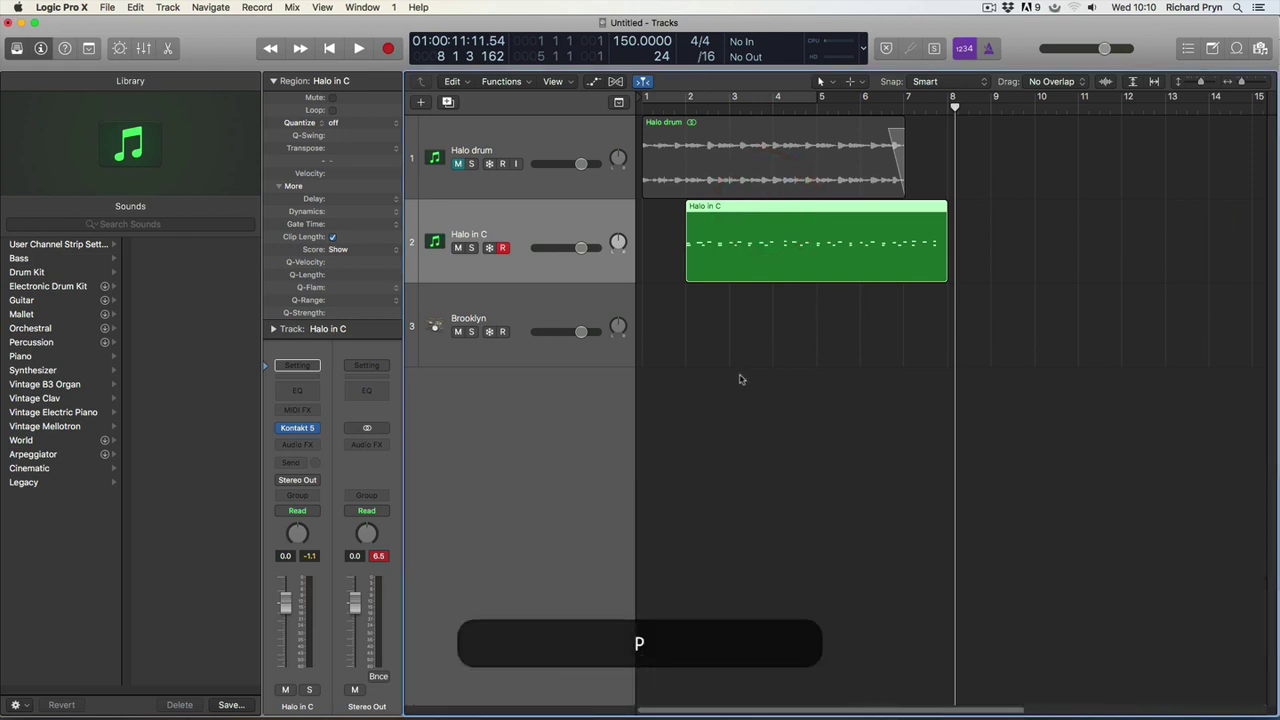
{"action": "key", "text": "p"}
{"action": "key", "text": "p"}
{"action": "key", "text": "p"}
{"action": "key", "text": "p"}
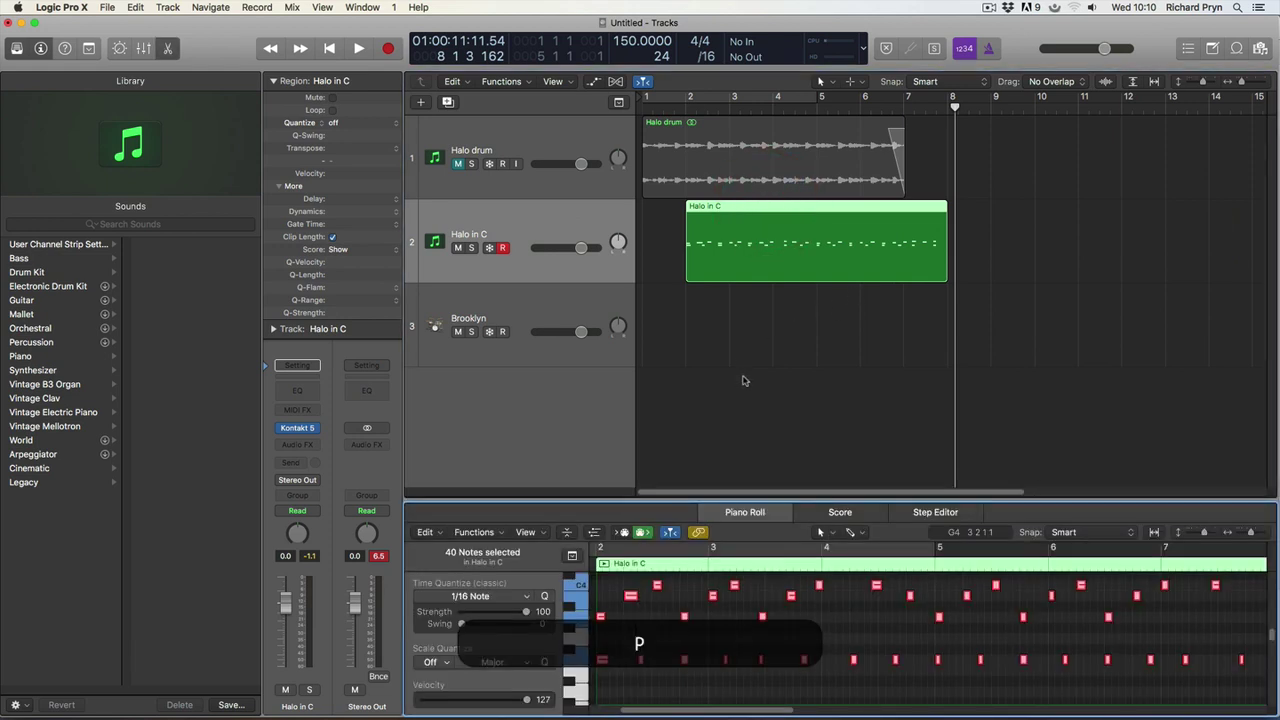
{"action": "left_click", "coordinate": [363, 7]}
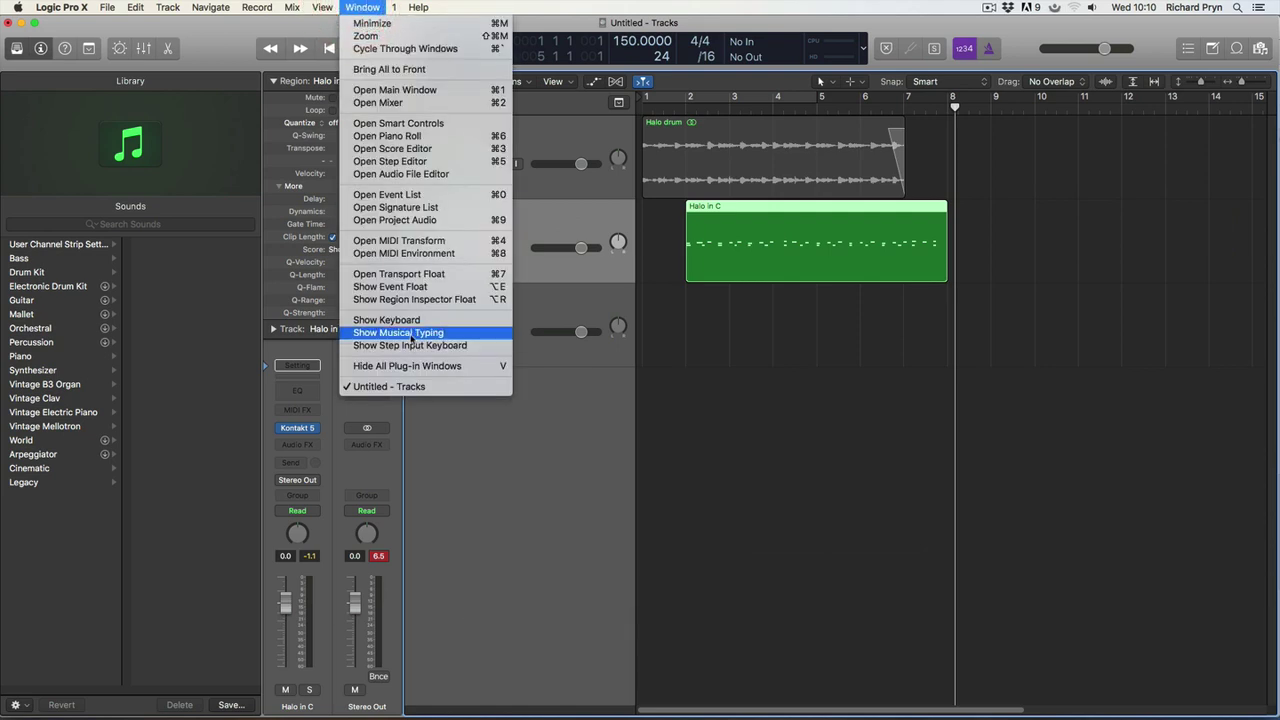
{"action": "left_click", "coordinate": [350, 331]}
{"action": "key", "text": "p"}
{"action": "key", "text": "p"}
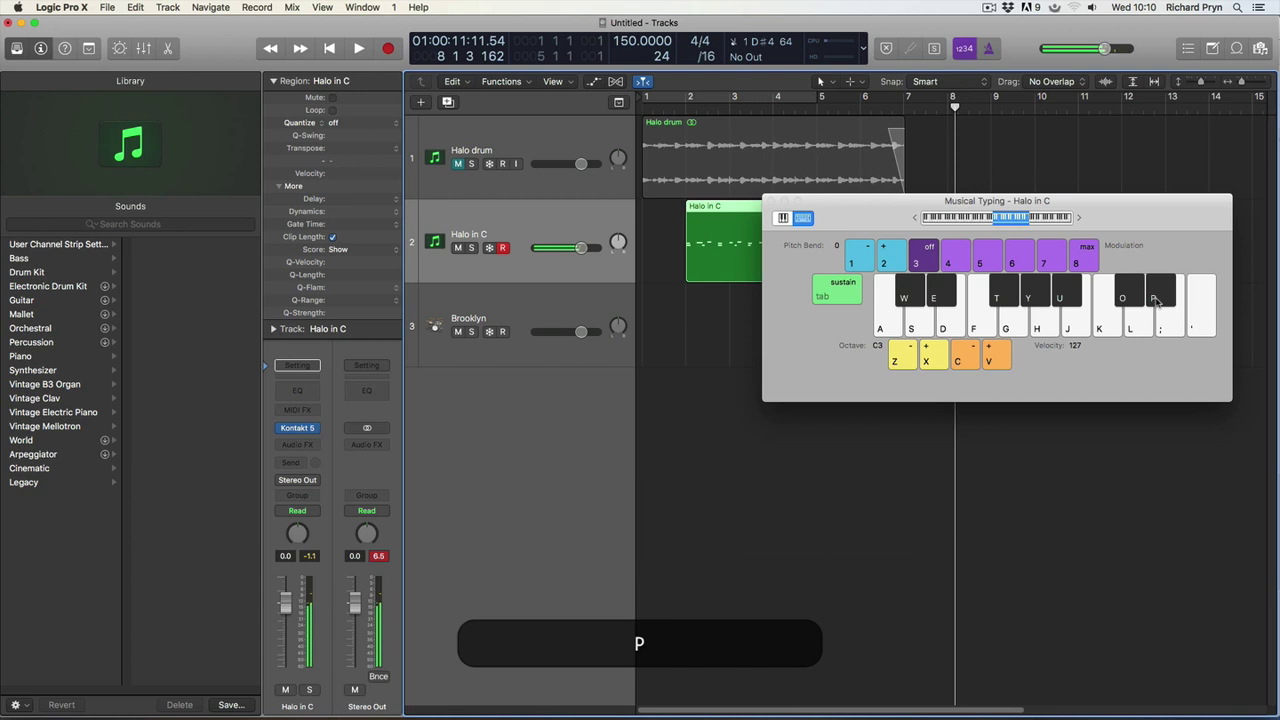
{"action": "key", "text": "p"}
{"action": "left_click_drag", "start_coordinate": [877, 201], "coordinate": [707, 456]}
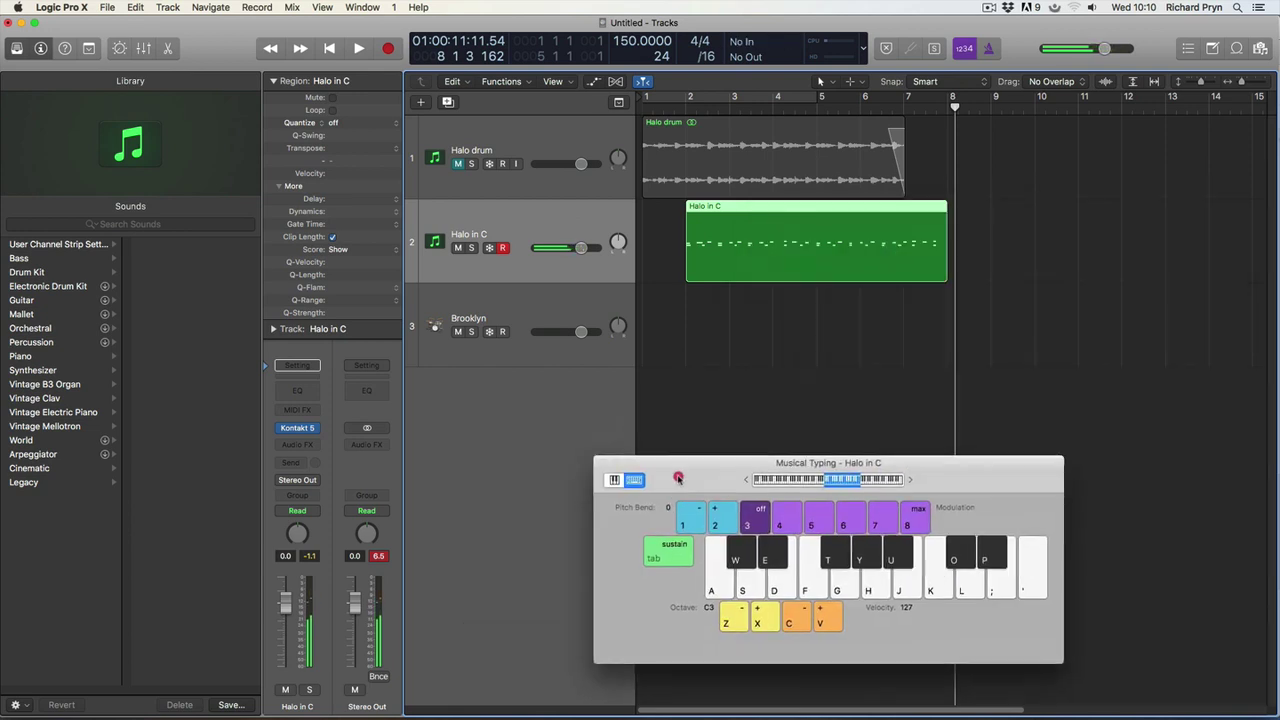
Move the Halo in C region to bar 1, cycle bars 1–7, and start playback
{"action": "left_click_drag", "start_coordinate": [772, 280], "coordinate": [745, 278]}
{"action": "left_click", "coordinate": [765, 320]}
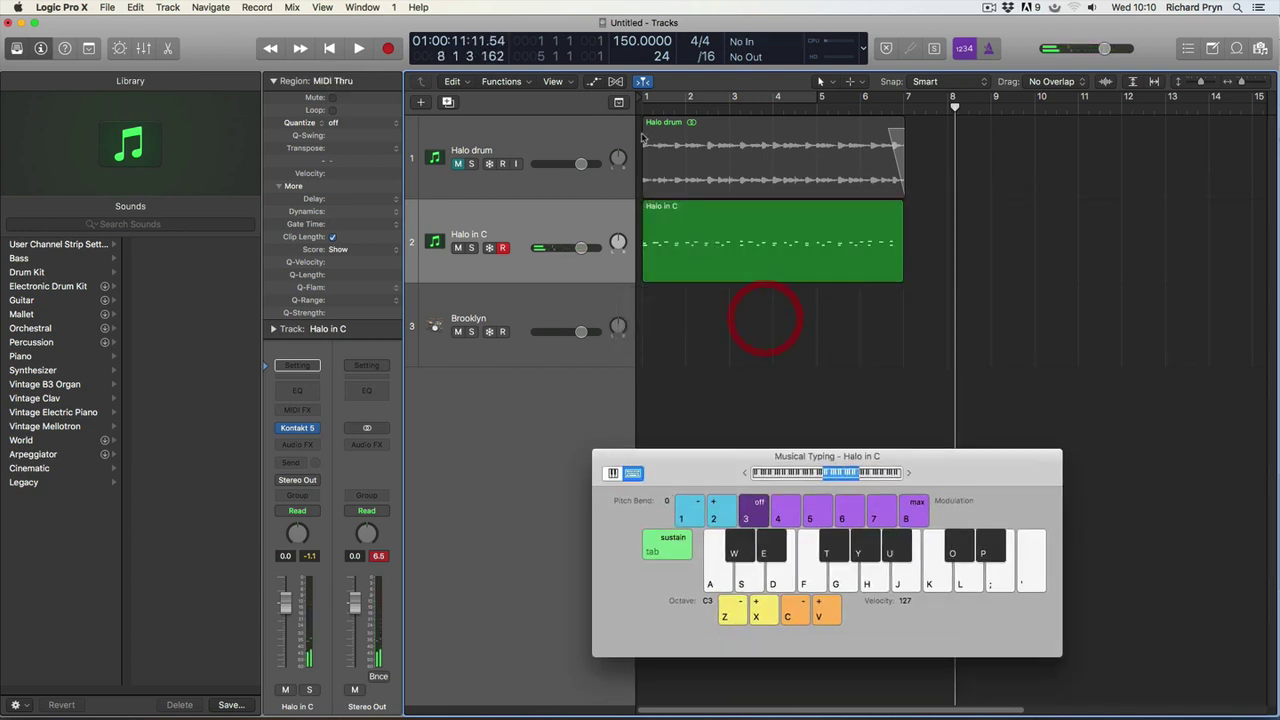
{"action": "left_click_drag", "start_coordinate": [648, 100], "coordinate": [910, 116]}
{"action": "key", "text": "space"}
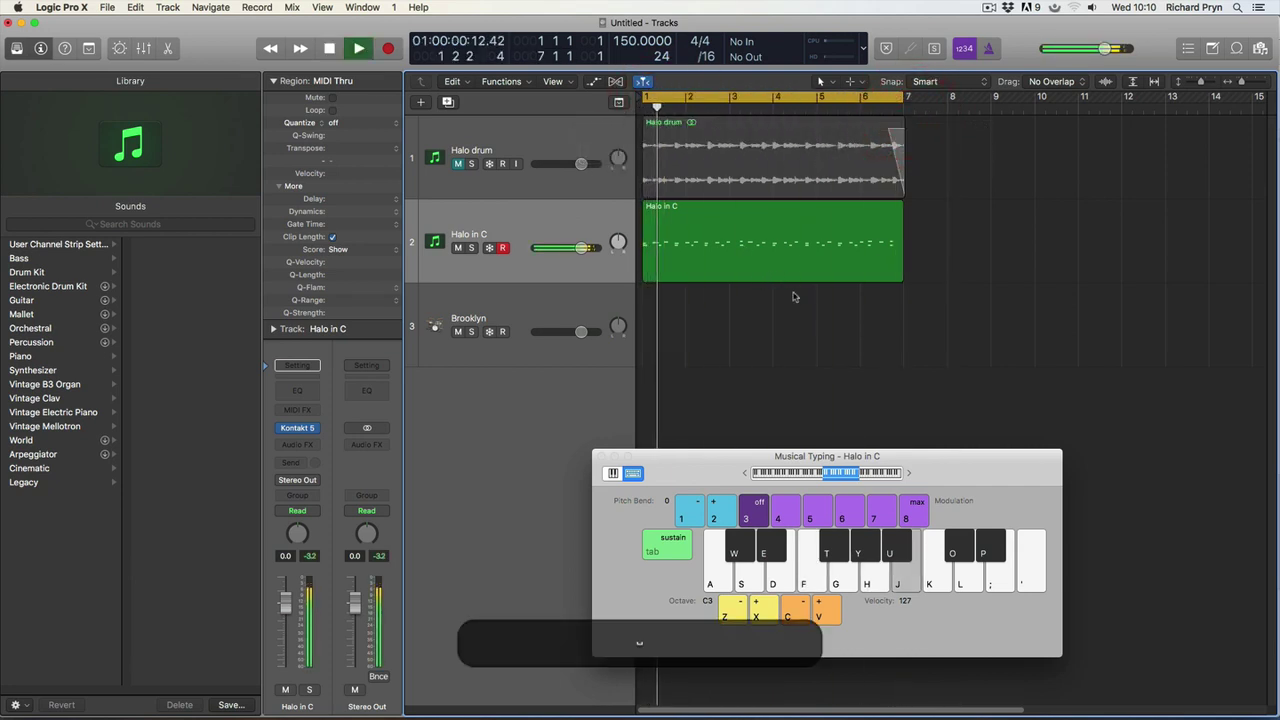
{"action": "left_click_drag", "start_coordinate": [721, 472], "coordinate": [897, 219]}
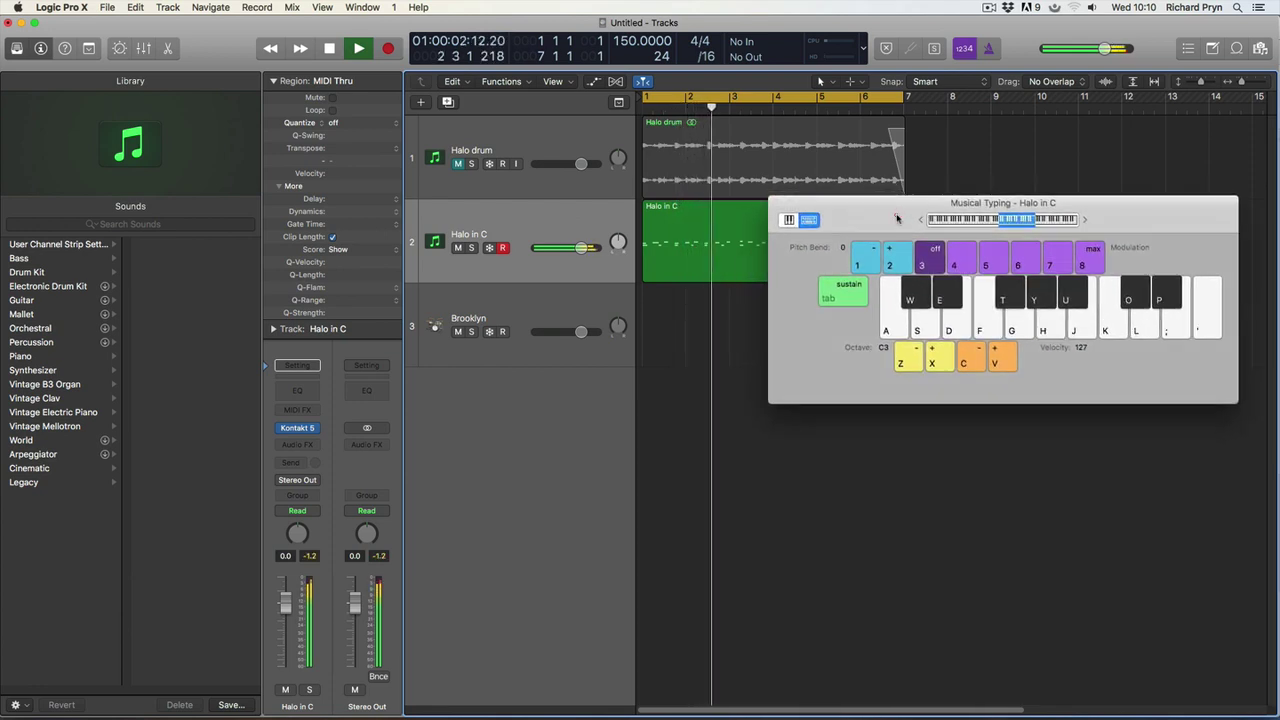
Requantize all 40 Halo in C notes to 1/8 Note and play back from the project start
{"action": "key", "text": "space"}
{"action": "double_click", "coordinate": [705, 218]}
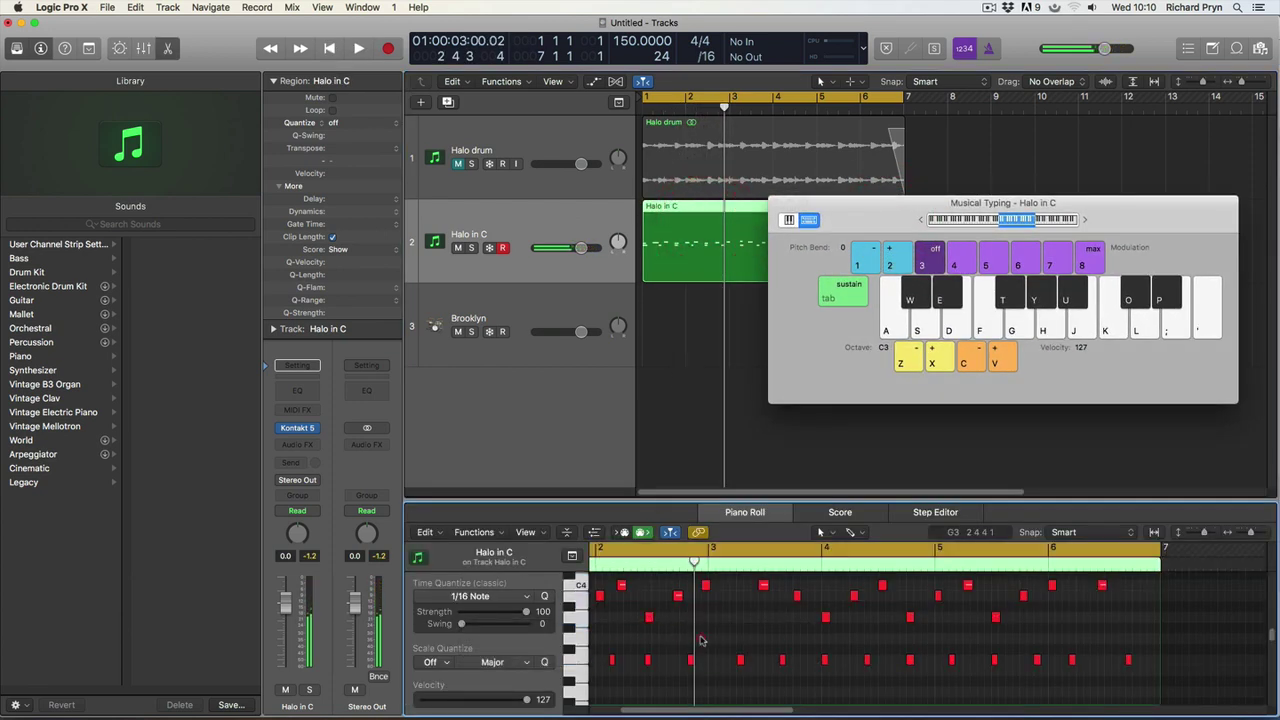
{"action": "key", "text": "super+a"}
{"action": "left_click", "coordinate": [478, 596]}
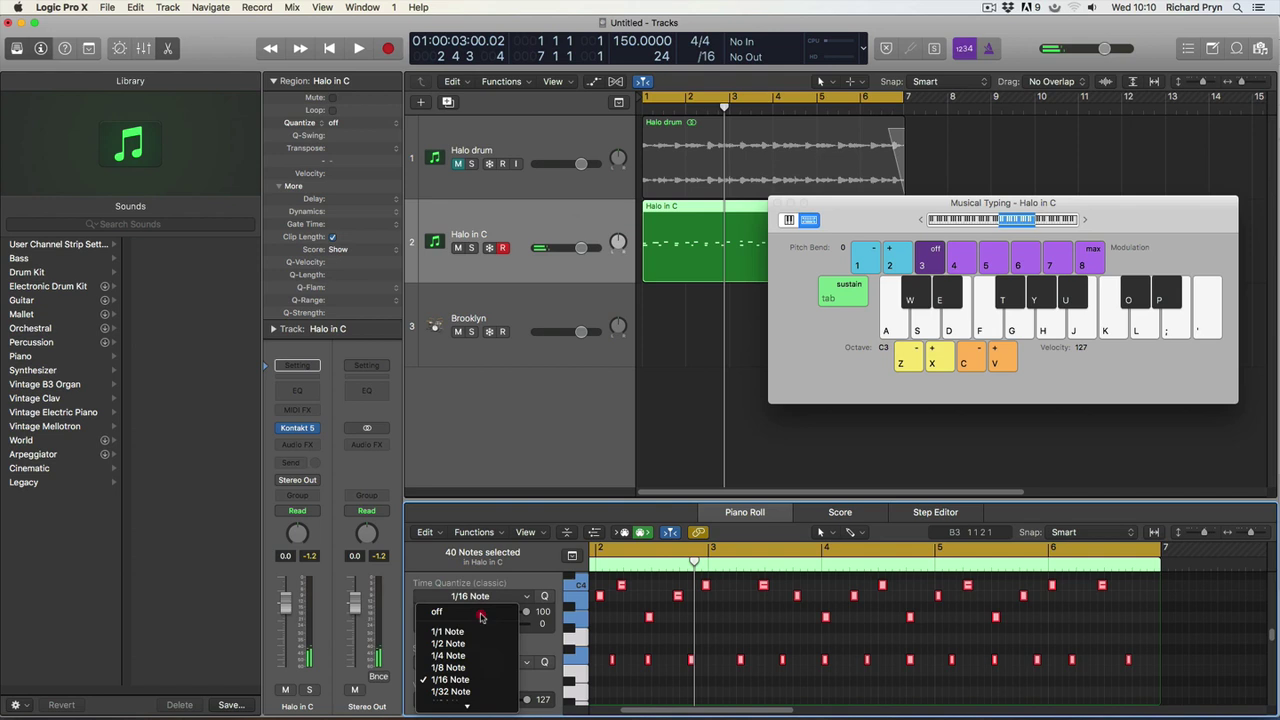
{"action": "left_click", "coordinate": [448, 667]}
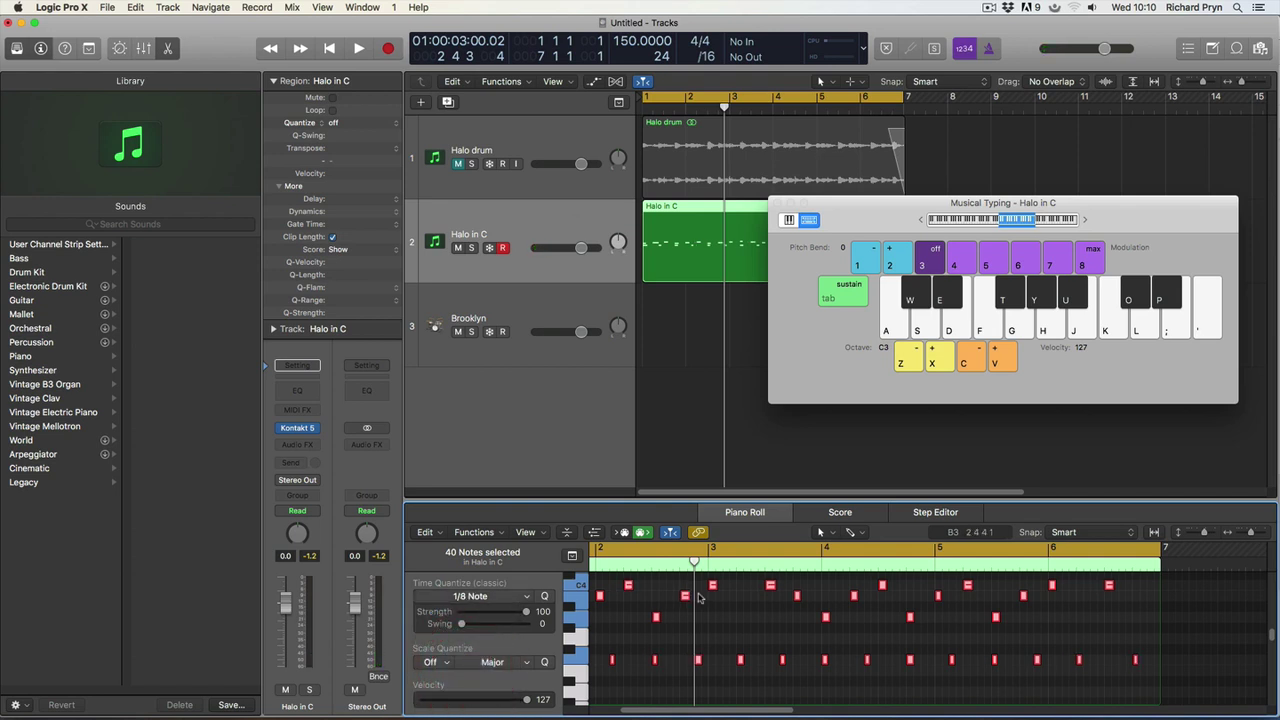
{"action": "key", "text": "Return"}
{"action": "key", "text": "space"}
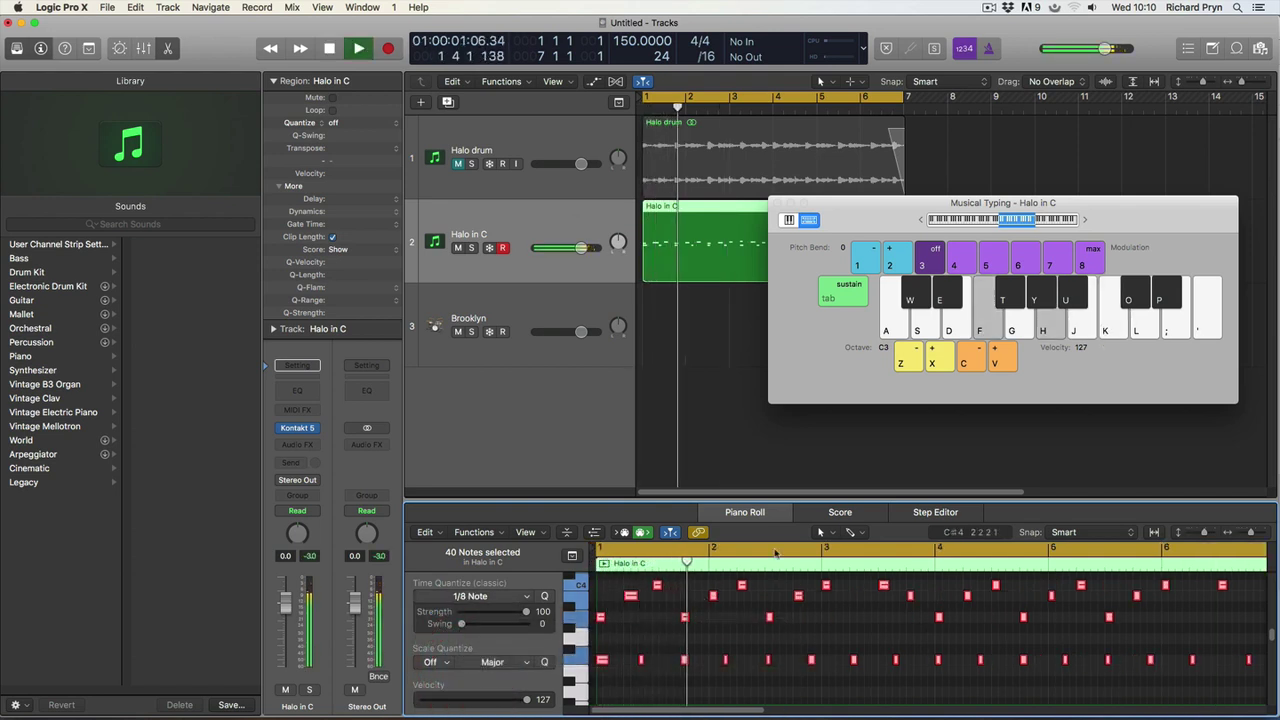
{"action": "left_click_drag", "start_coordinate": [848, 206], "coordinate": [772, 150]}
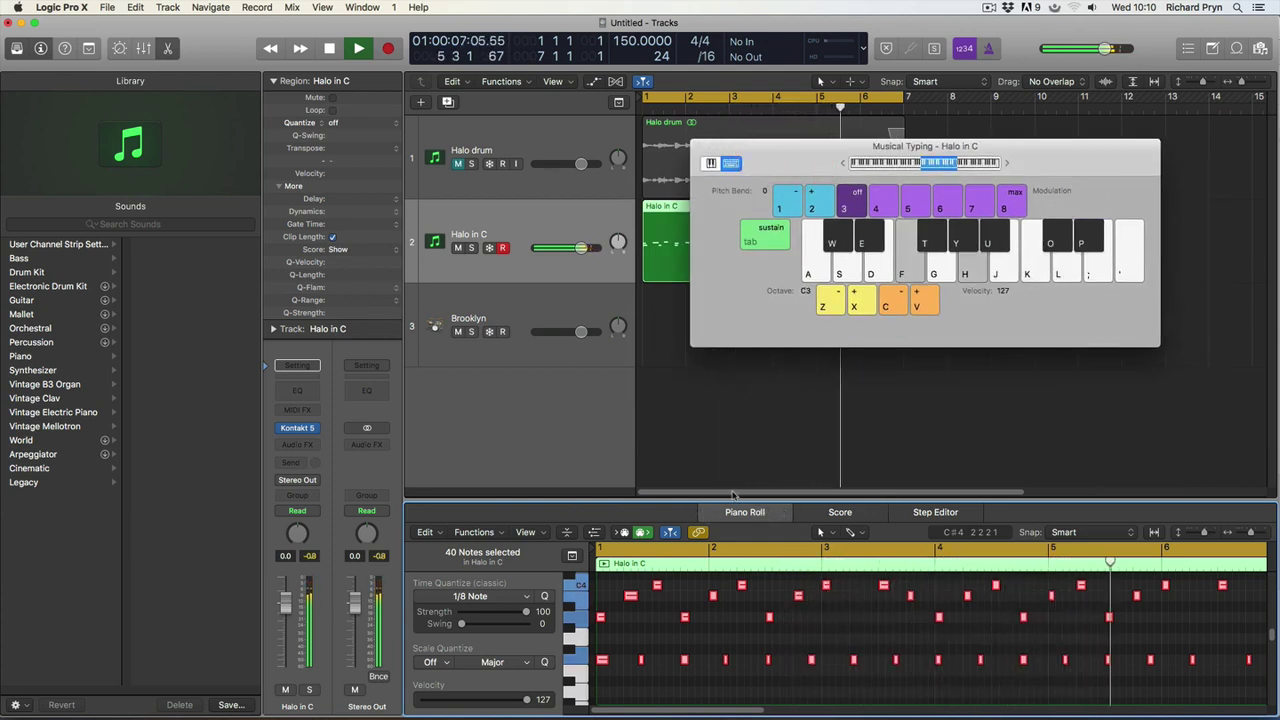
Close the musical keyboard, select the Brooklyn drum track and hide the note editor
{"action": "left_click", "coordinate": [699, 147]}
{"action": "left_click", "coordinate": [540, 296]}
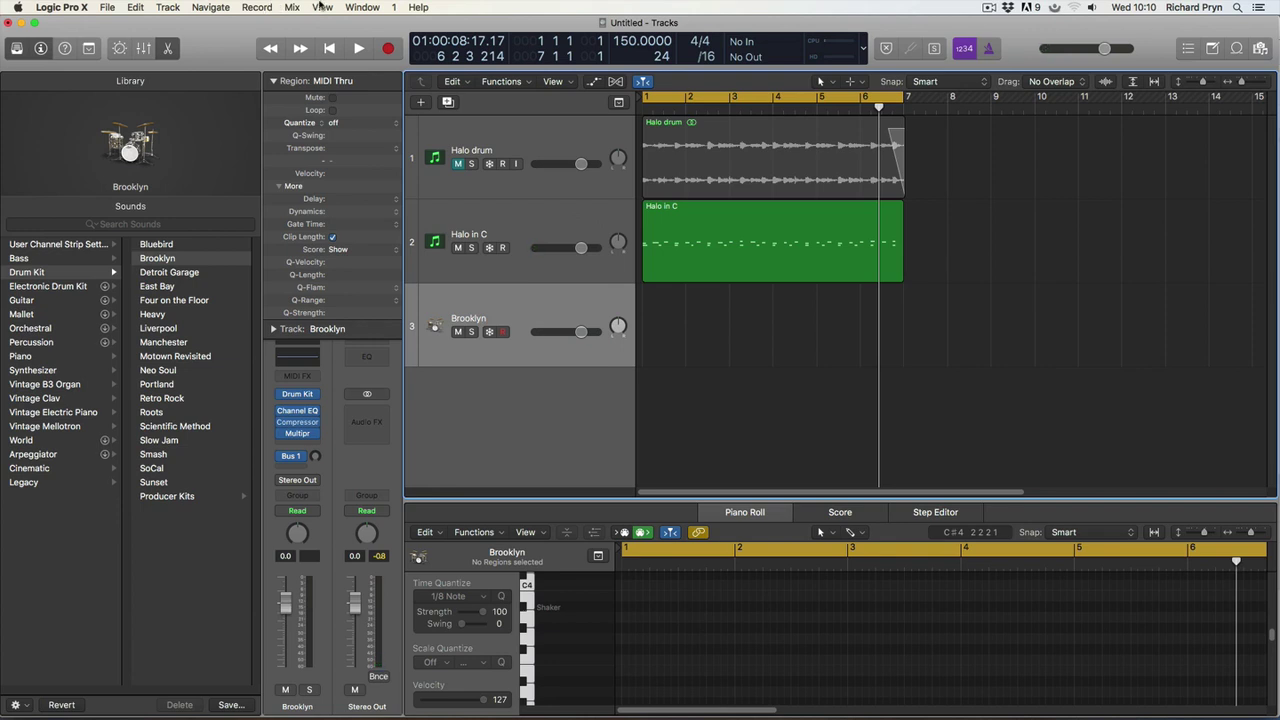
{"action": "left_click", "coordinate": [320, 7]}
{"action": "left_click", "coordinate": [317, 6]}
{"action": "key", "text": "p"}
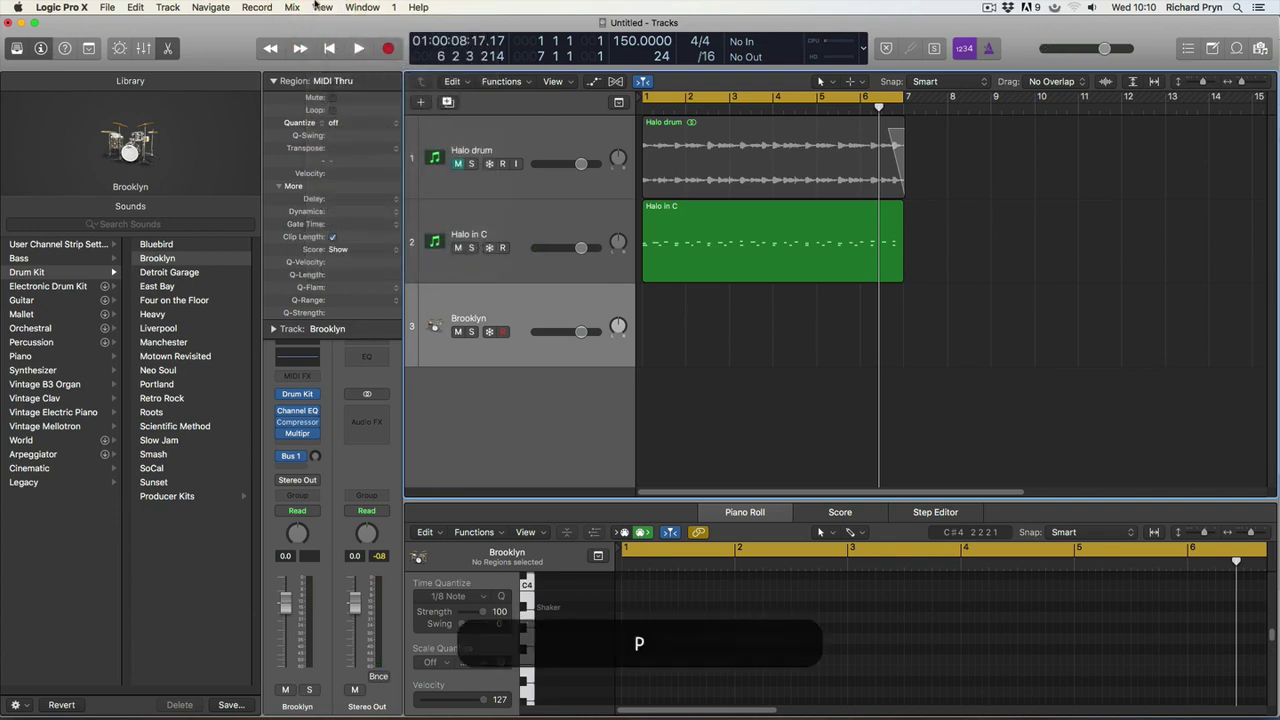
Show Musical Typing for Brooklyn and shift its keyboard range down to octave C0
{"action": "left_click", "coordinate": [320, 7]}
{"action": "mouse_move", "coordinate": [375, 7]}
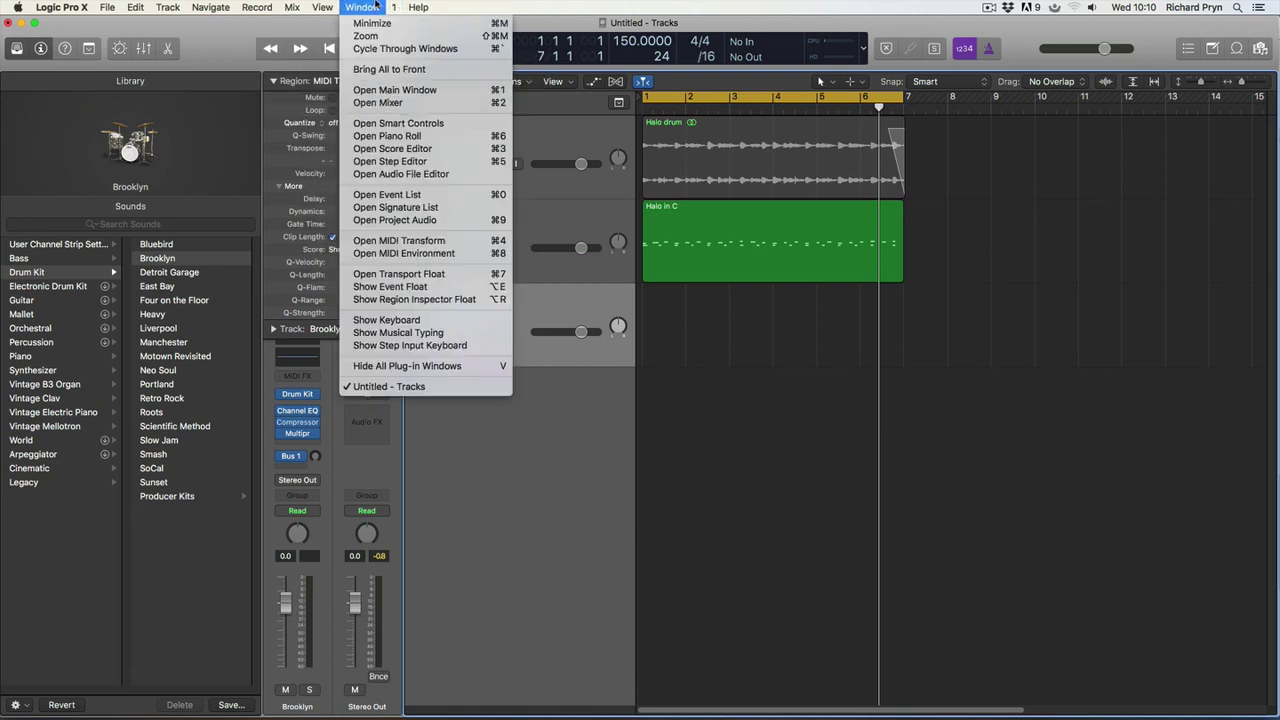
{"action": "left_click", "coordinate": [416, 332]}
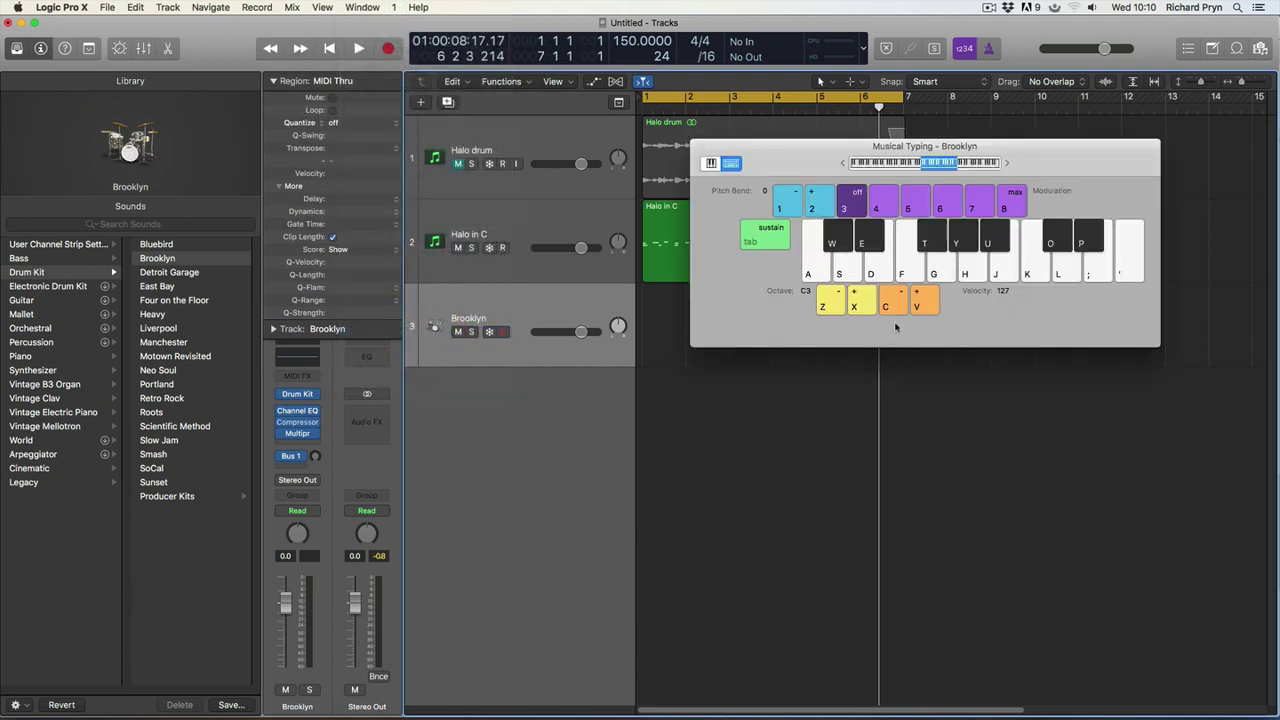
{"action": "key", "text": "f"}
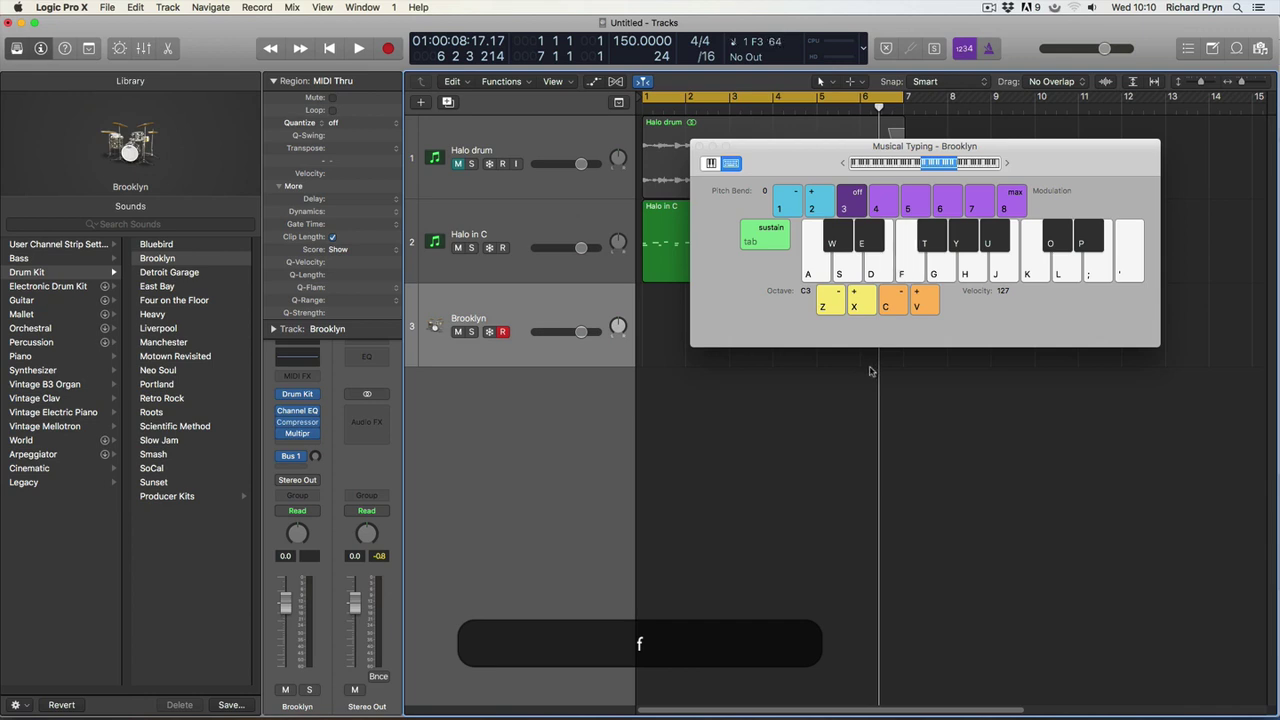
{"action": "left_click_drag", "start_coordinate": [933, 168], "coordinate": [889, 166]}
Audition F0 and C0 on the Brooklyn kit, then shift the range up to octave C1
{"action": "key", "text": "f"}
{"action": "key", "text": "a"}
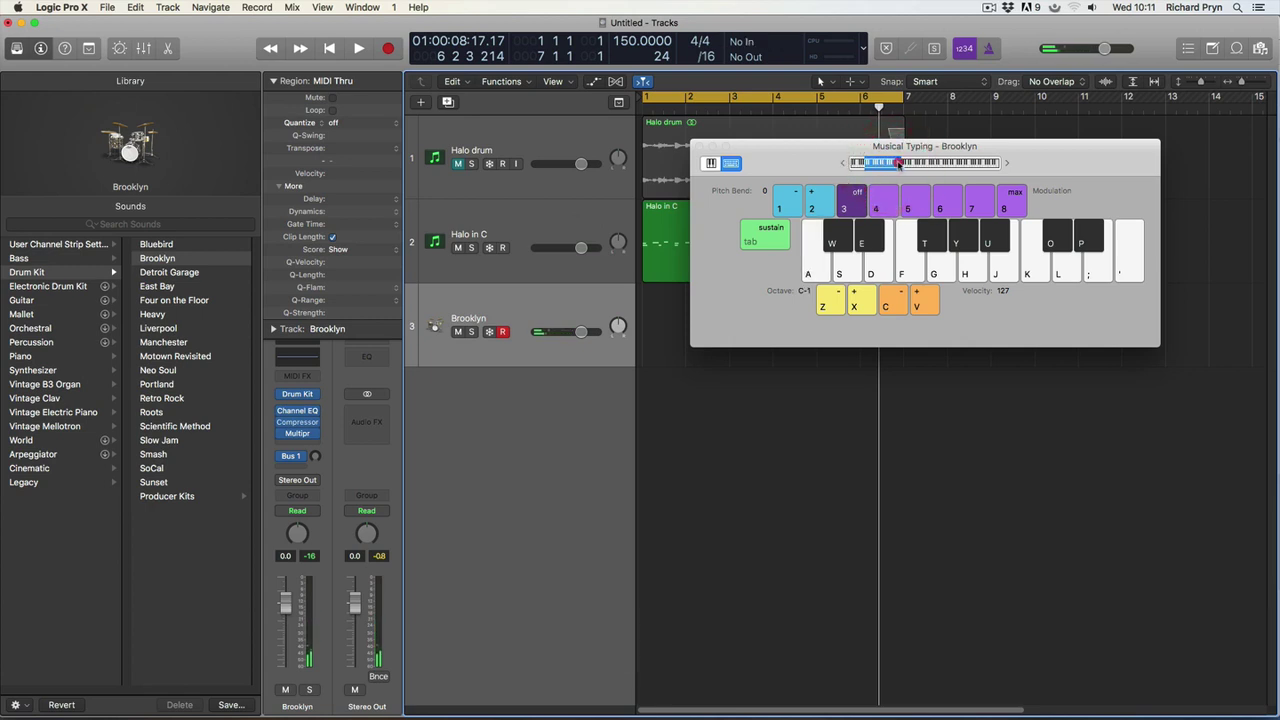
{"action": "key", "text": "a"}
{"action": "key", "text": "a"}
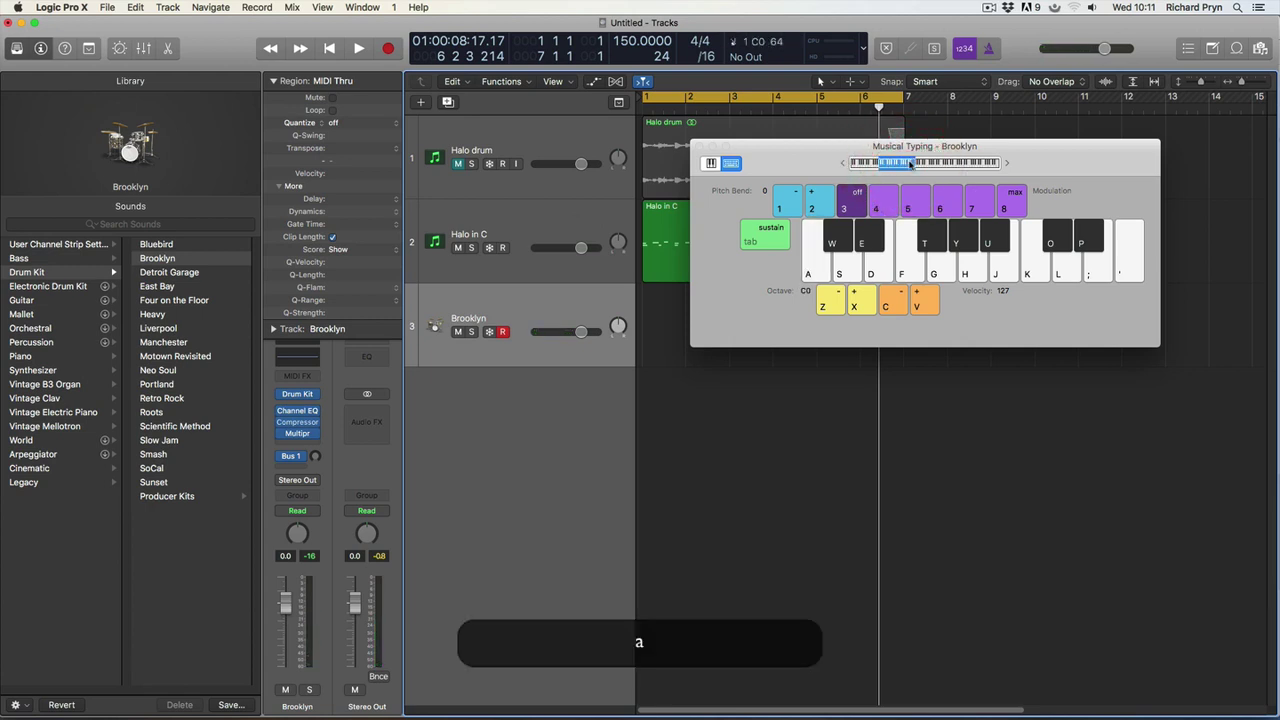
{"action": "left_click", "coordinate": [866, 298]}
Audition the kick and the drum sounds on keys A through J, then start playback
{"action": "key", "text": "a"}
{"action": "key", "text": "a"}
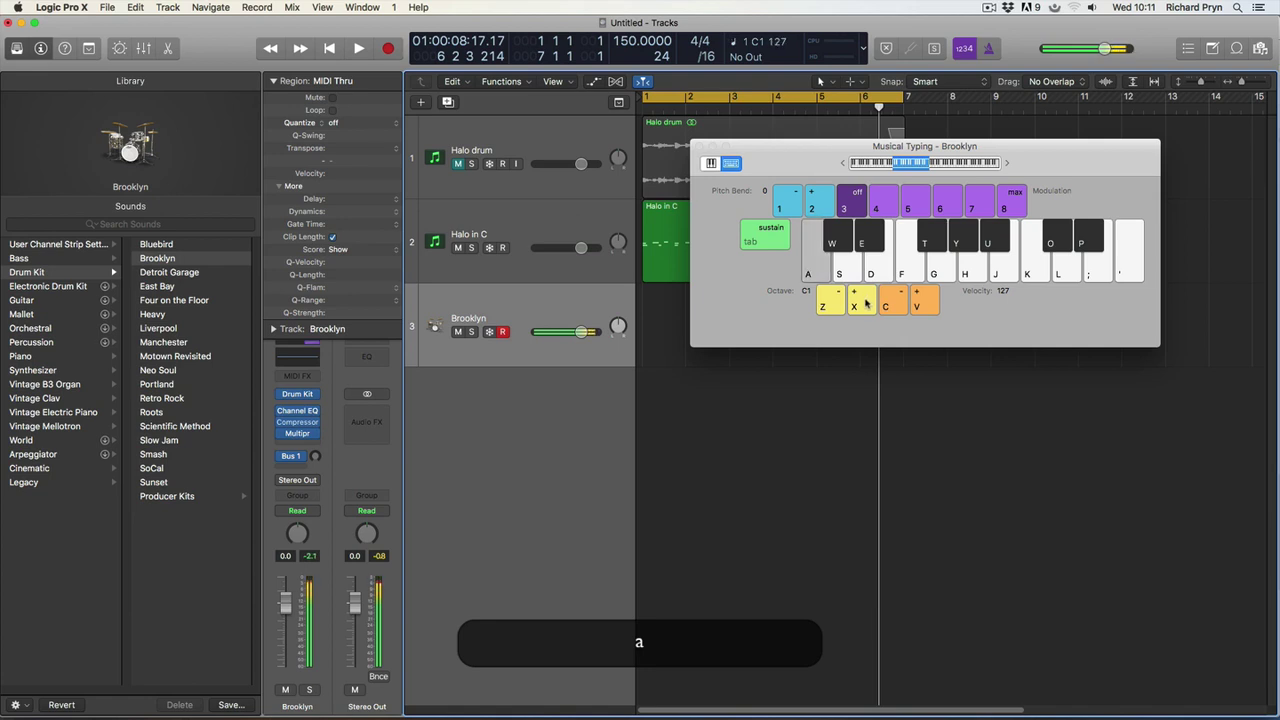
{"action": "key", "text": "a"}
{"action": "key", "text": "a"}
{"action": "key", "text": "s"}
{"action": "key", "text": "d"}
{"action": "key", "text": "f"}
{"action": "key", "text": "g"}
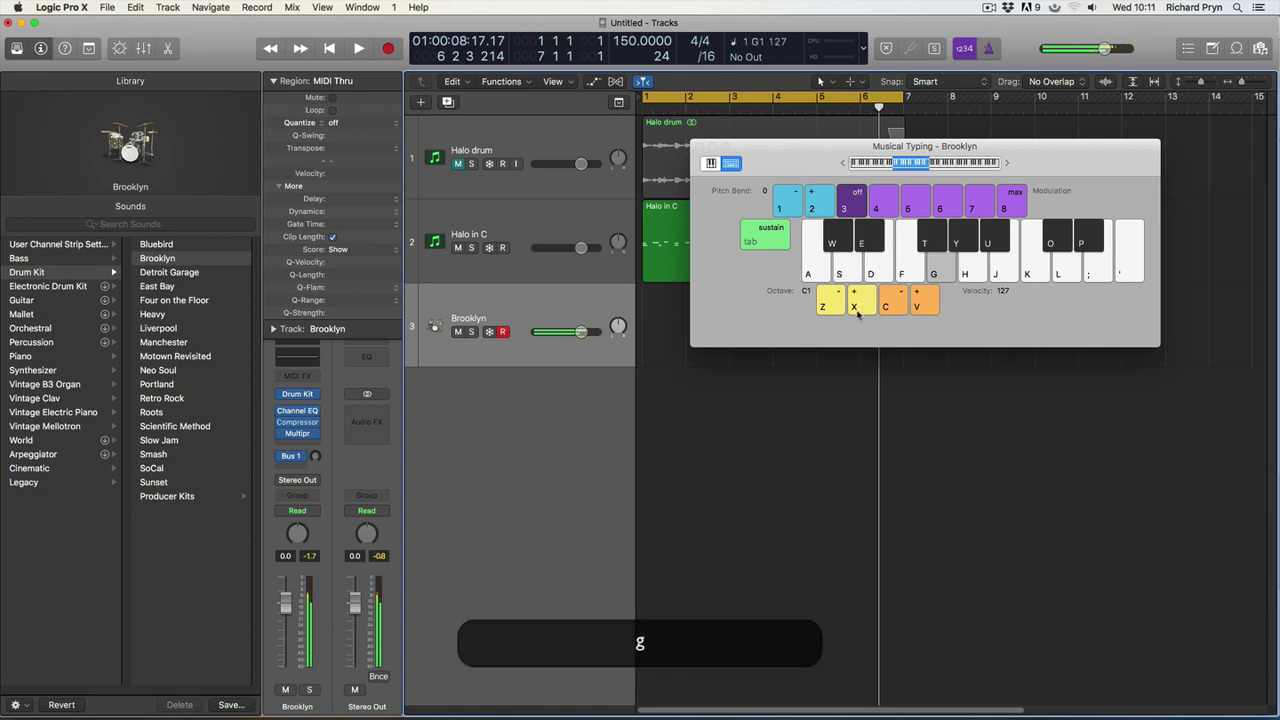
{"action": "key", "text": "h"}
{"action": "key", "text": "j"}
{"action": "key", "text": "space"}
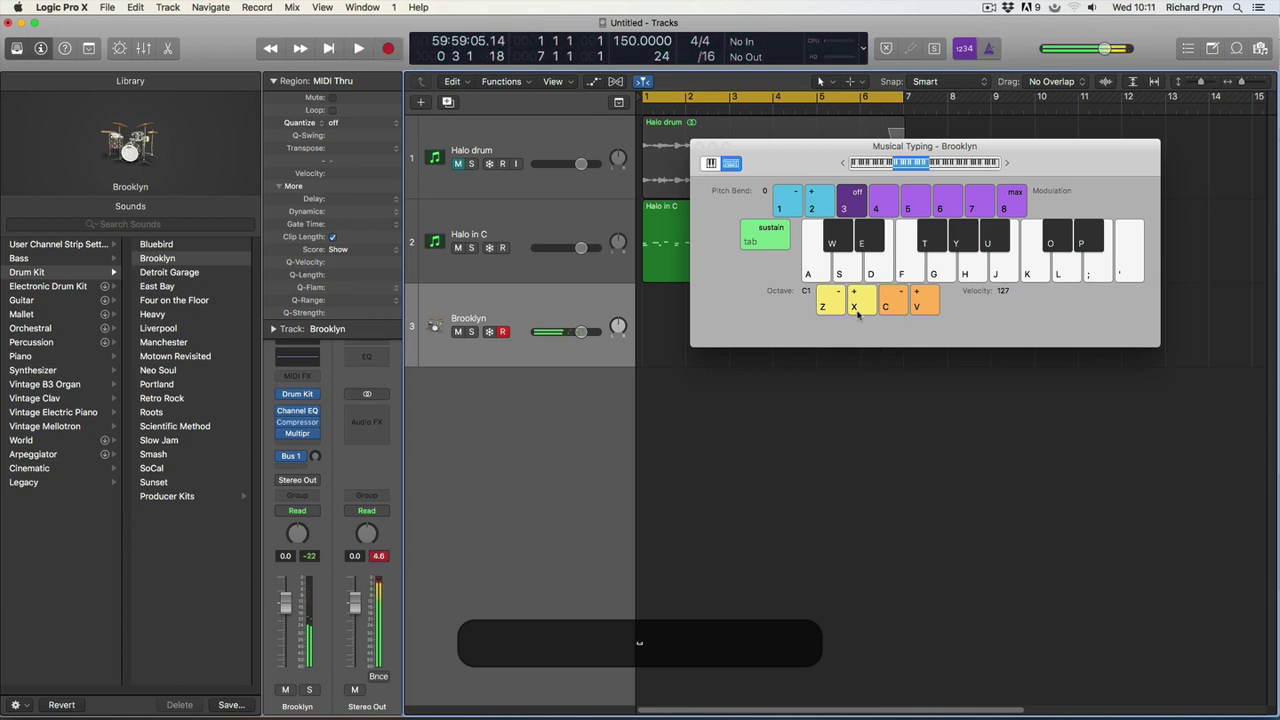
Audition the hi-hats on T, Y and U, the kick and the E1 snare, then return to start
{"action": "key", "text": "t"}
{"action": "key", "text": "u"}
{"action": "key", "text": "y"}
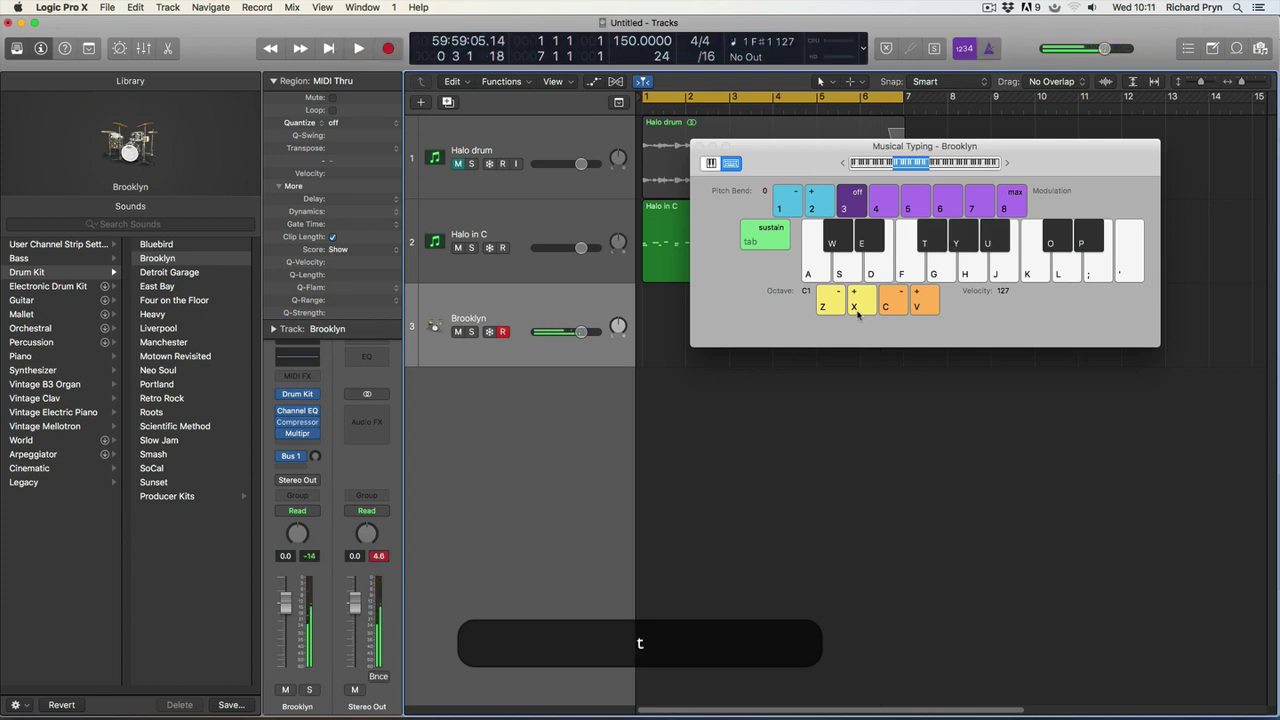
{"action": "key", "text": "y"}
{"action": "key", "text": "u"}
{"action": "key", "text": "t"}
{"action": "key", "text": "u"}
{"action": "key", "text": "t"}
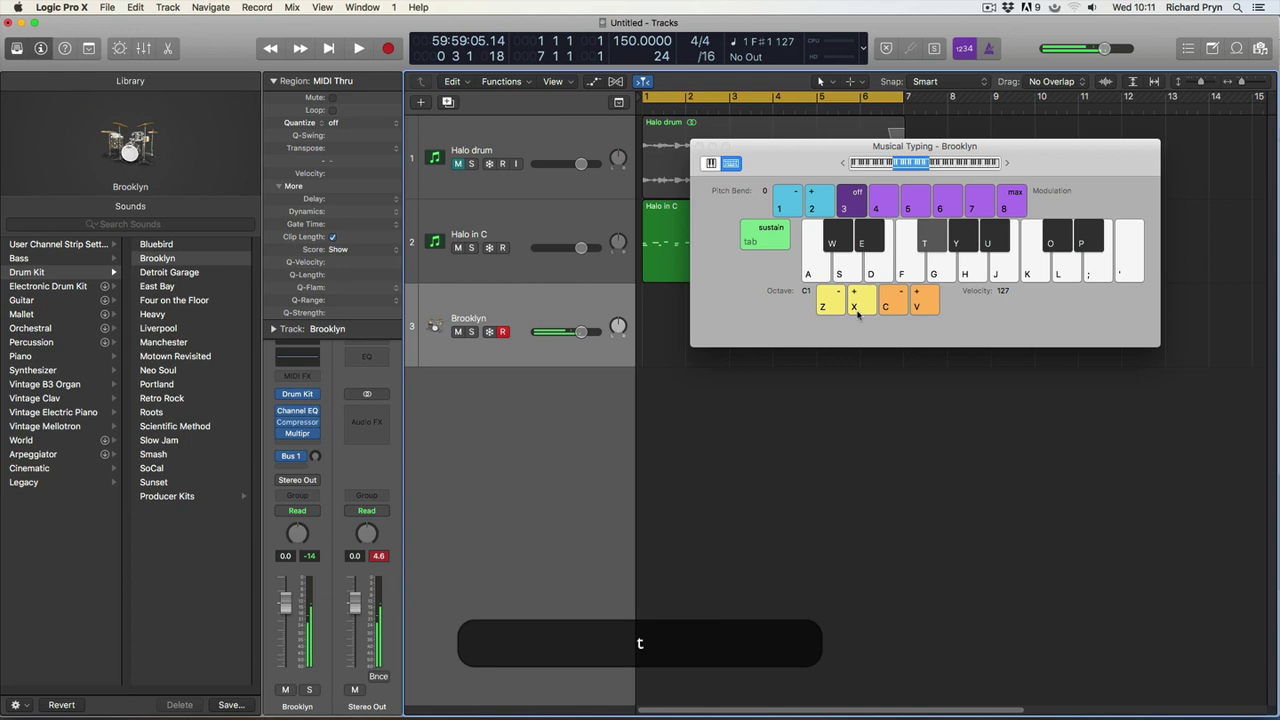
{"action": "key", "text": "u"}
{"action": "key", "text": "u"}
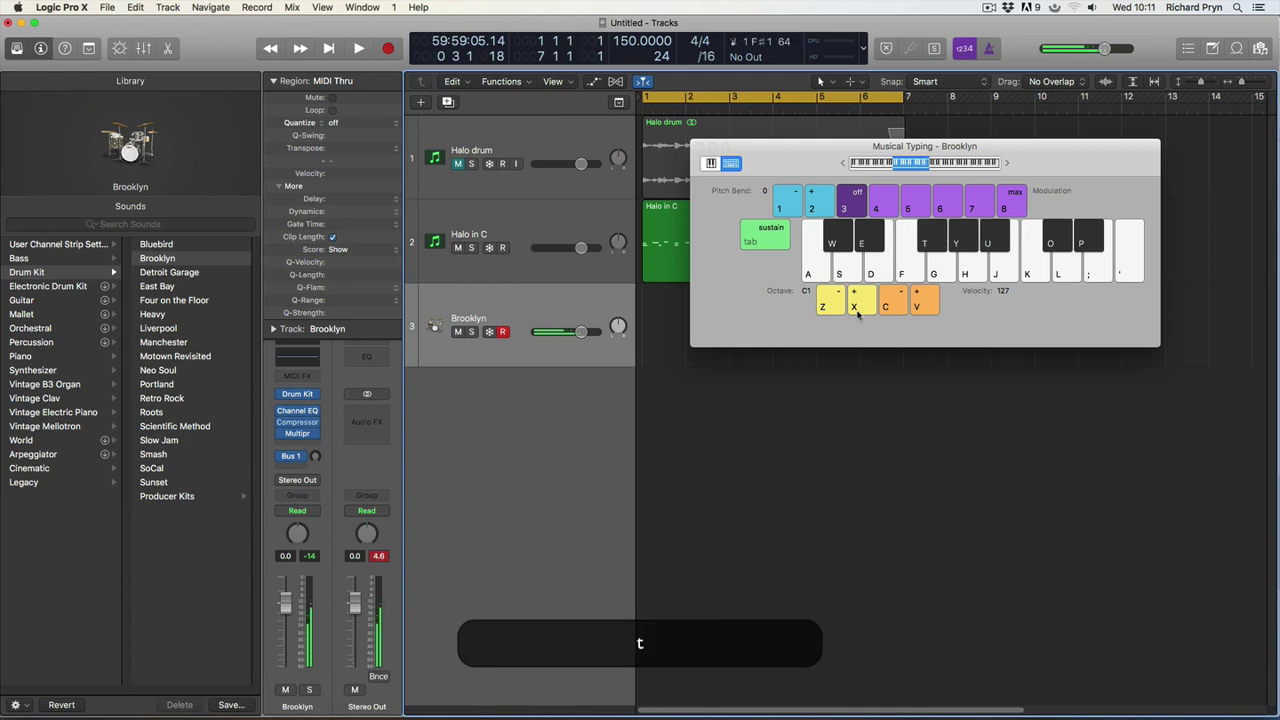
{"action": "key", "text": "t"}
{"action": "key", "text": "u"}
{"action": "key", "text": "a"}
{"action": "key", "text": "d"}
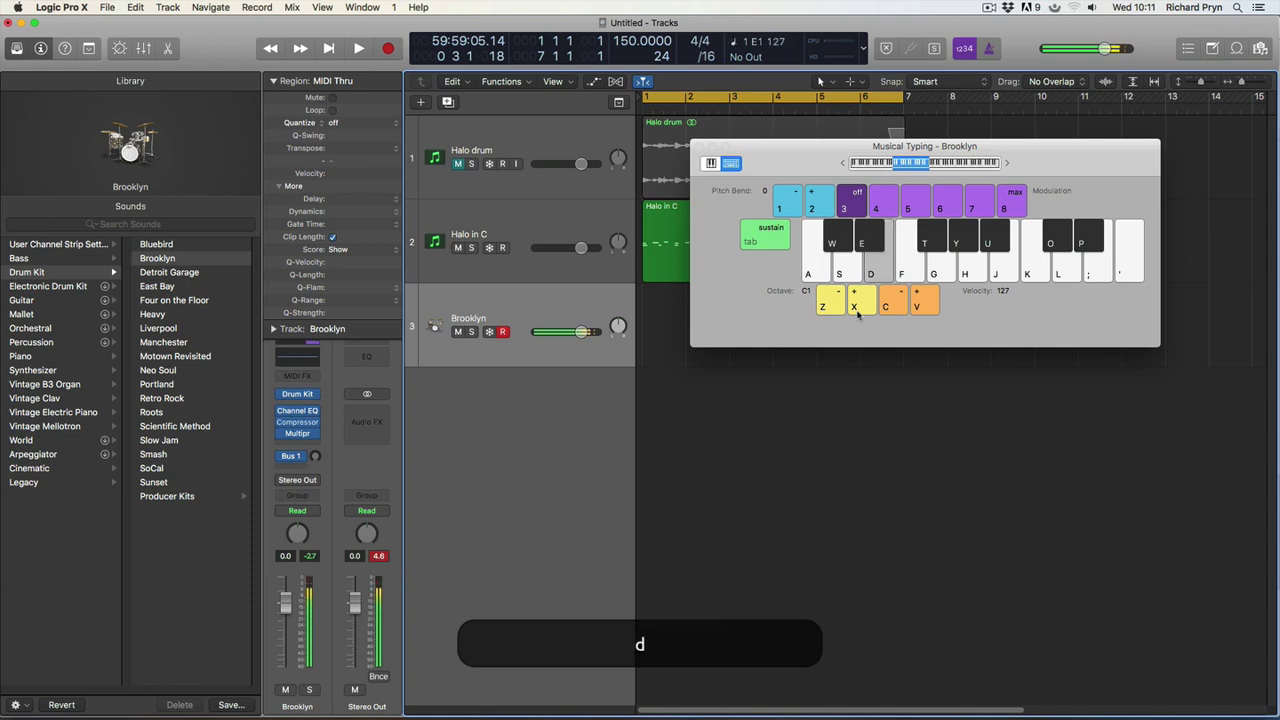
{"action": "key", "text": "Return"}
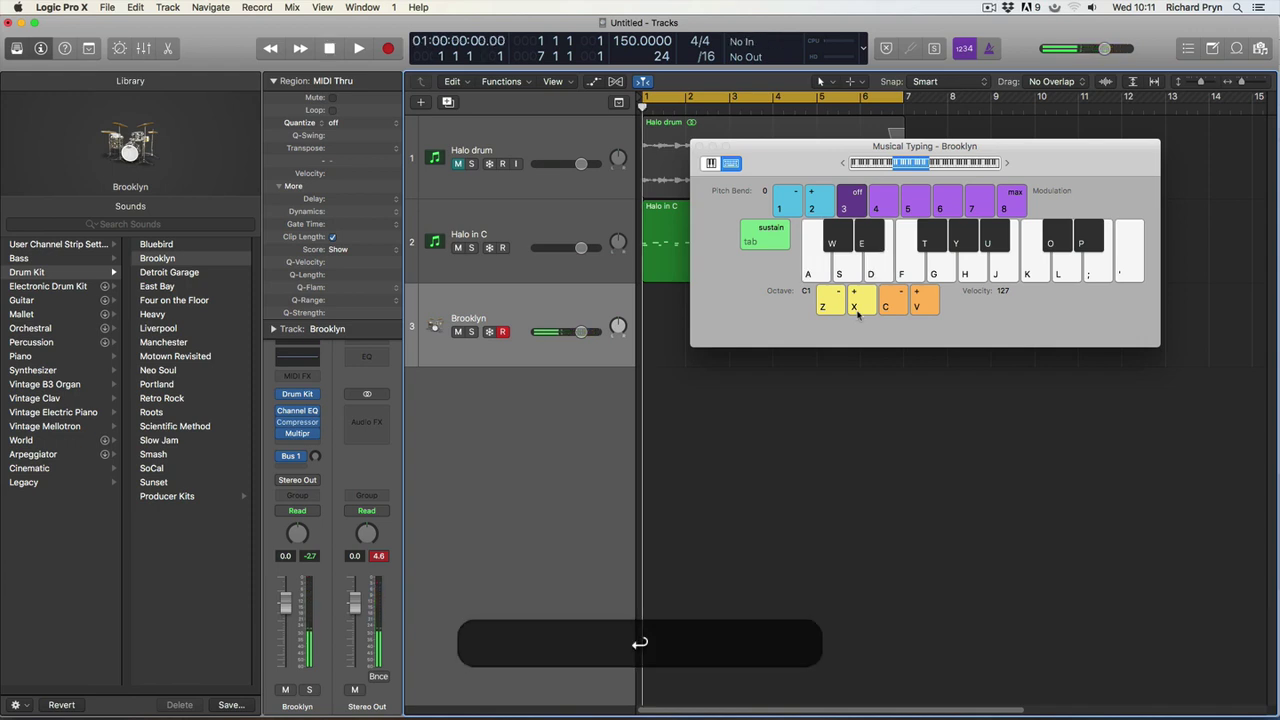
Record a Brooklyn take of alternating kick (A) and snare (D) hits from the project start, then close Musical Typing
{"action": "key", "text": "Return"}
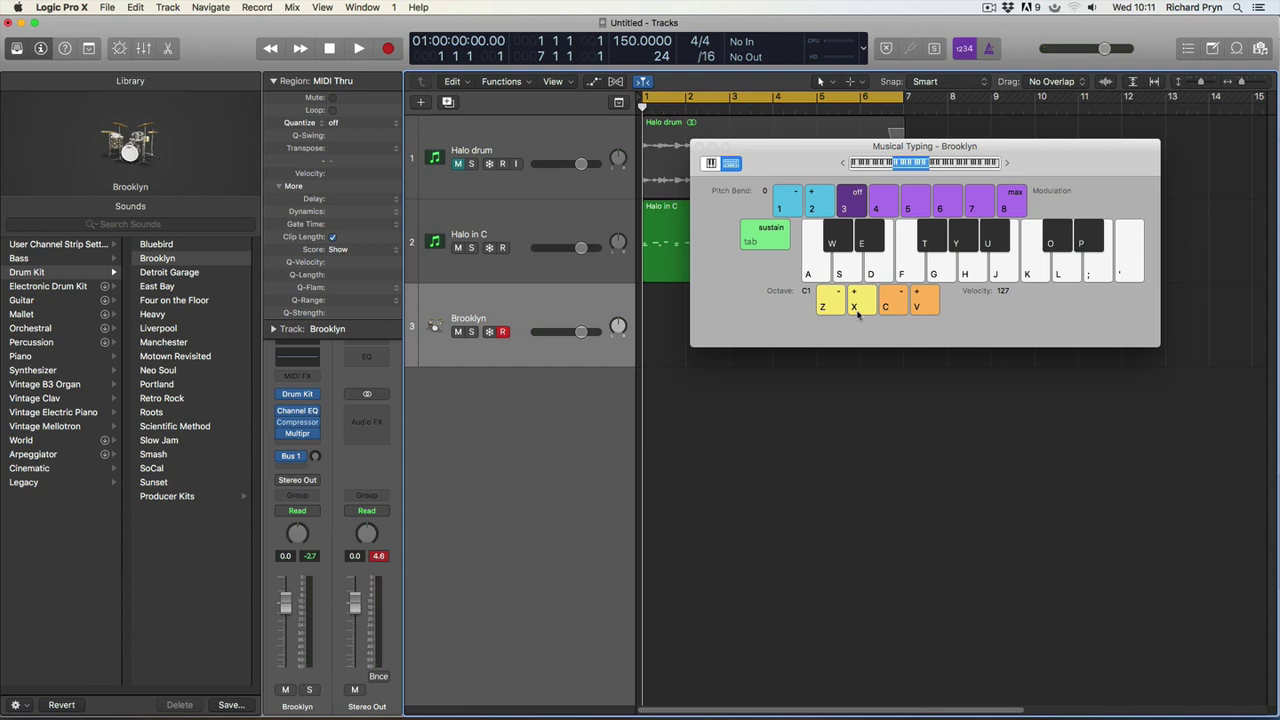
{"action": "key", "text": "r"}
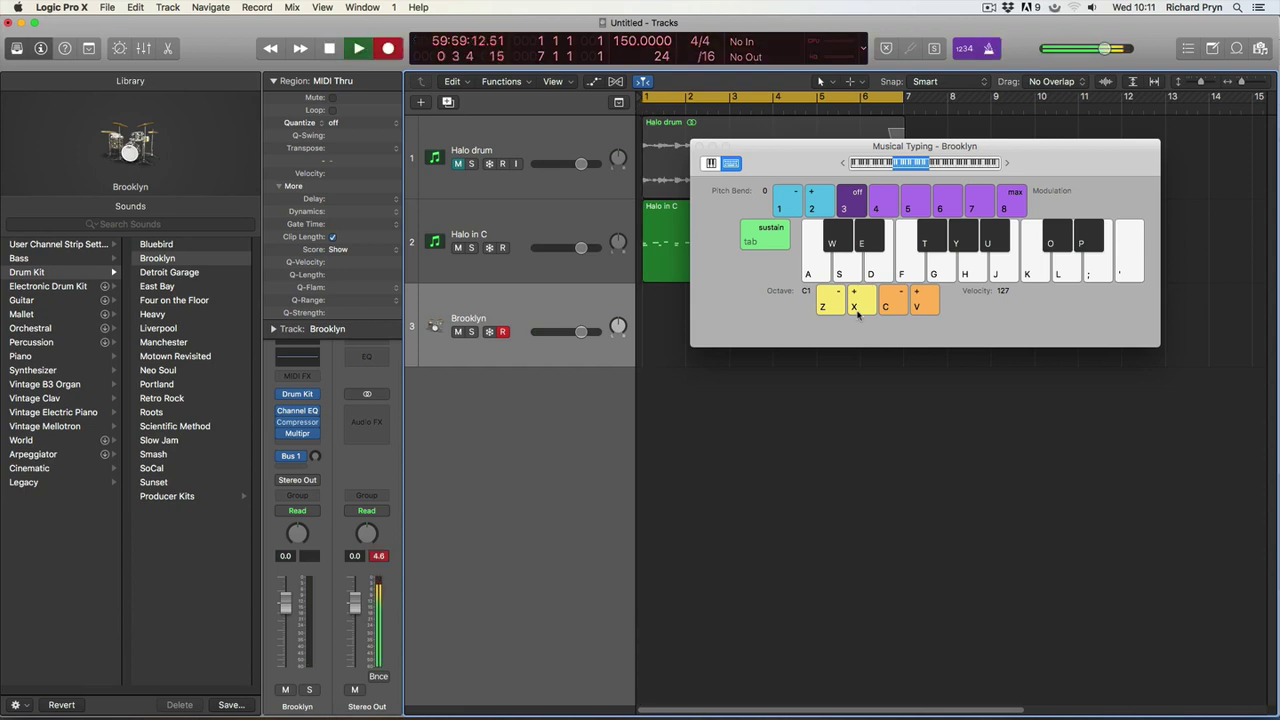
{"action": "key", "text": "a"}
{"action": "key", "text": "d"}
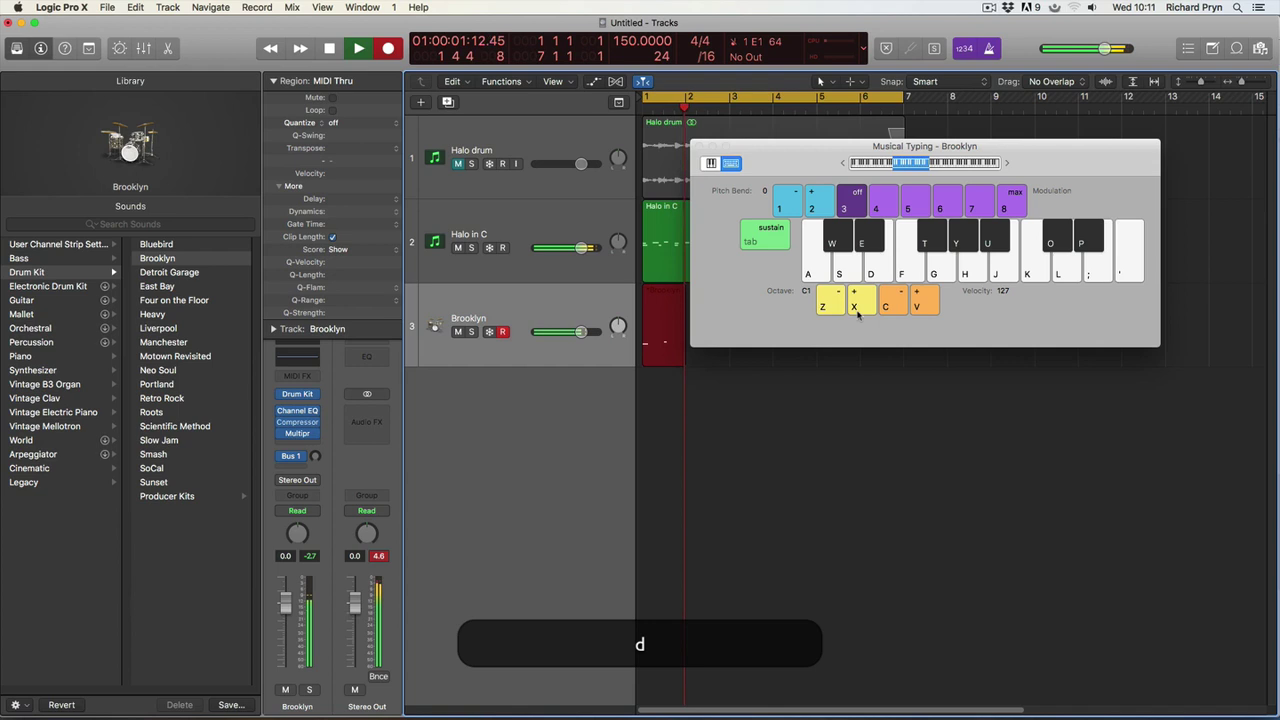
{"action": "key", "text": "a"}
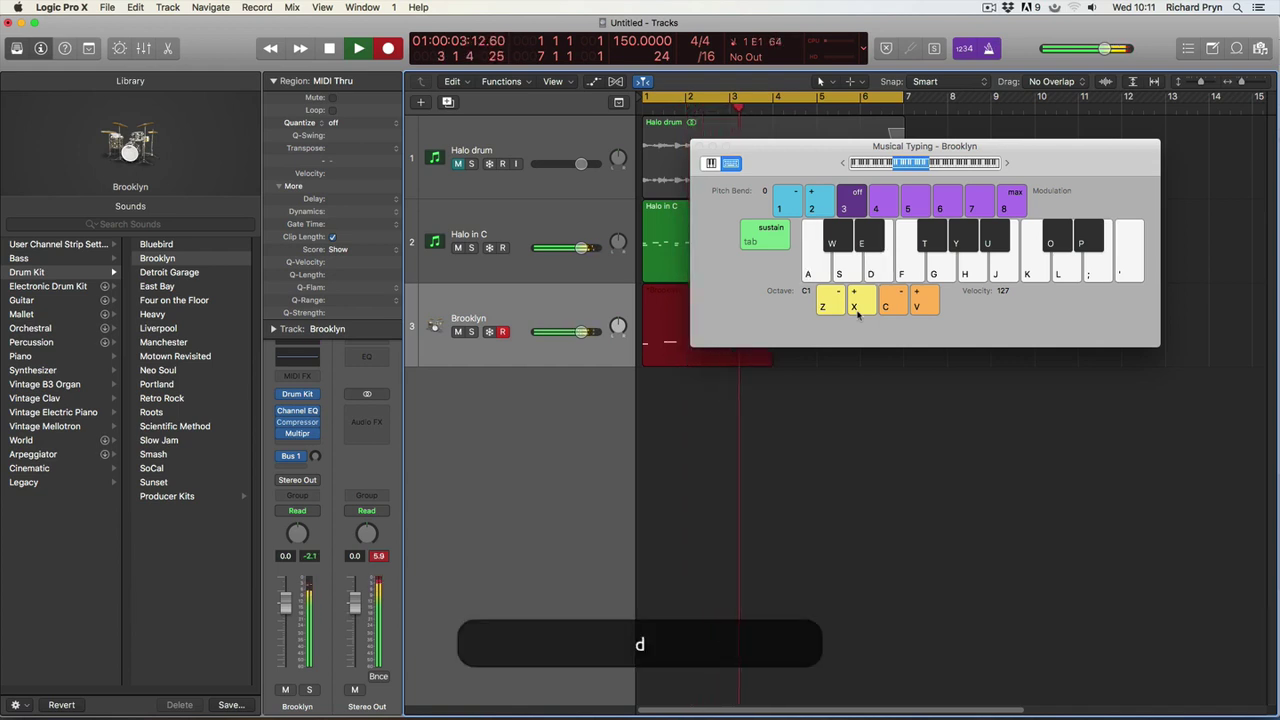
{"action": "key", "text": "a"}
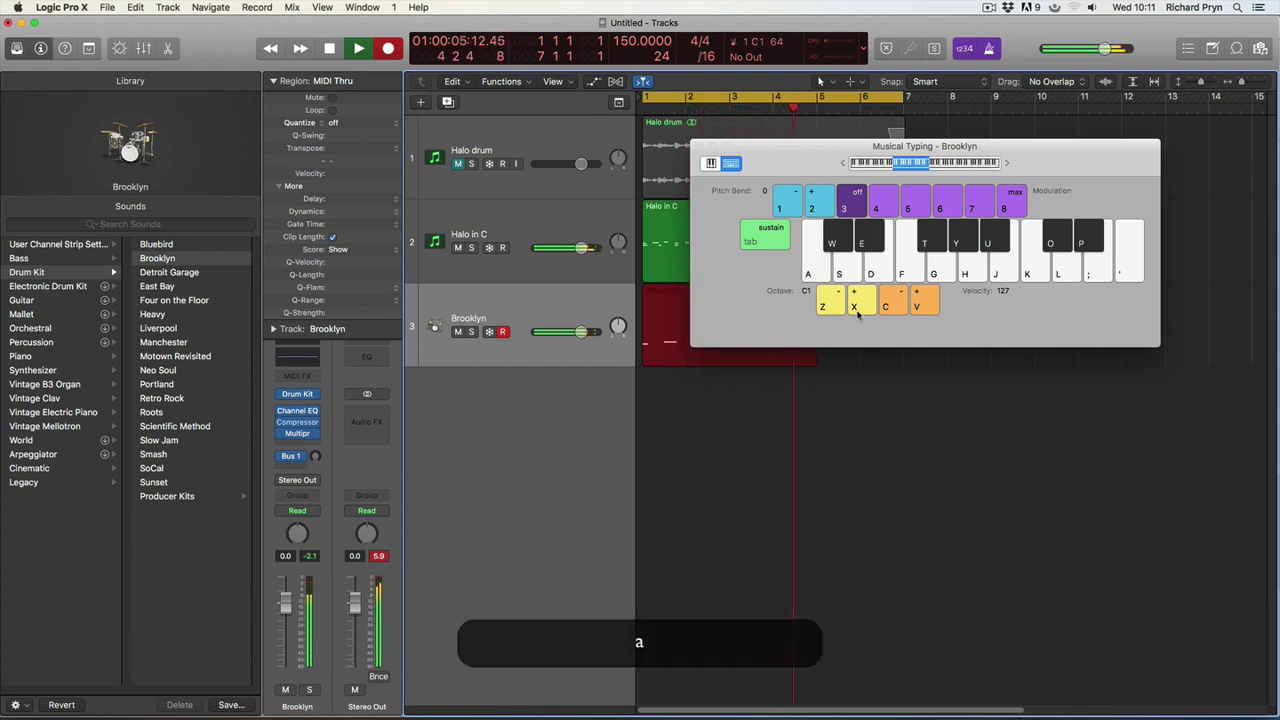
{"action": "key", "text": "d"}
{"action": "key", "text": "a"}
{"action": "key", "text": "a"}
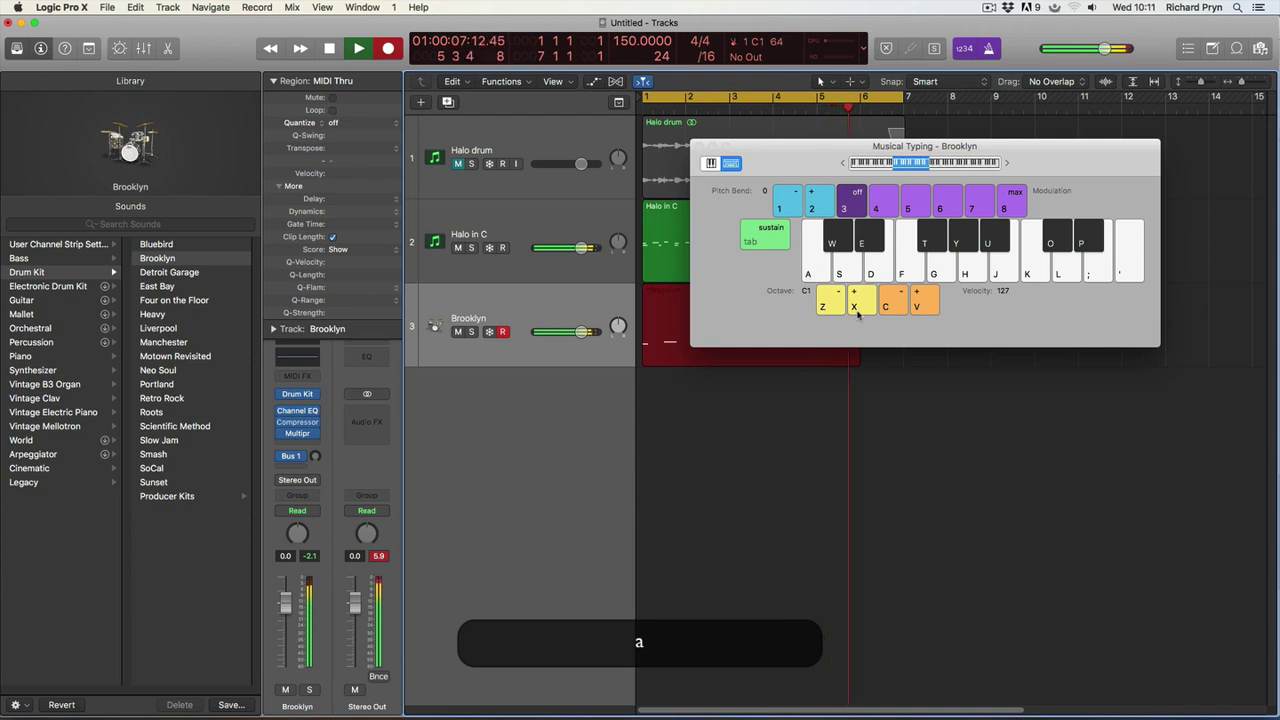
{"action": "key", "text": "d"}
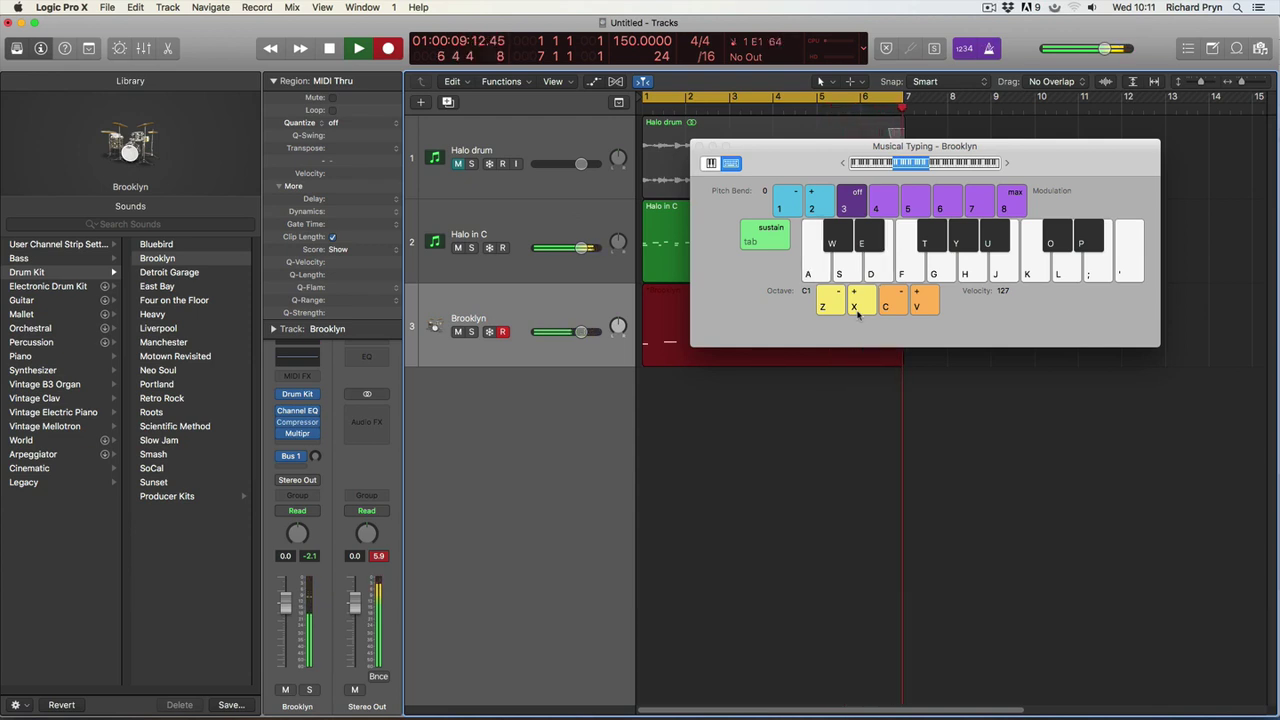
{"action": "key", "text": "space"}
{"action": "key", "text": "space"}
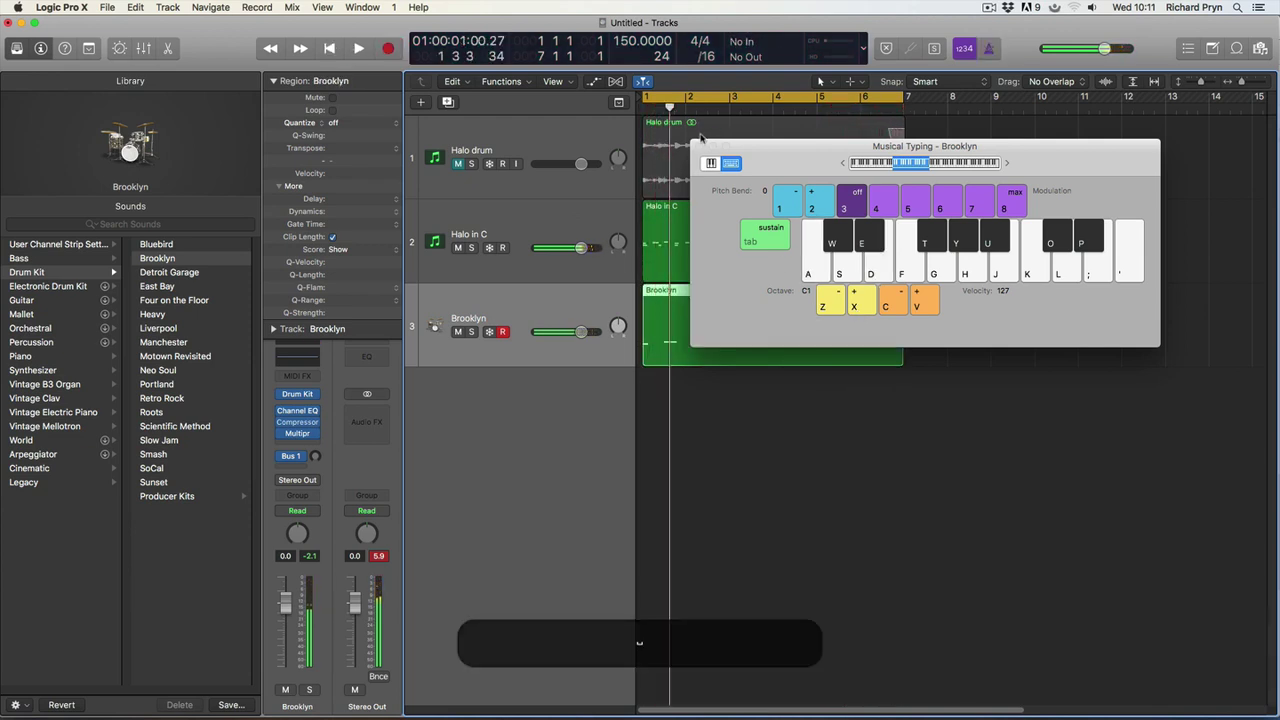
{"action": "left_click", "coordinate": [700, 146]}
Open the Brooklyn region in the Piano Roll and try selecting all of its notes
{"action": "double_click", "coordinate": [763, 322]}
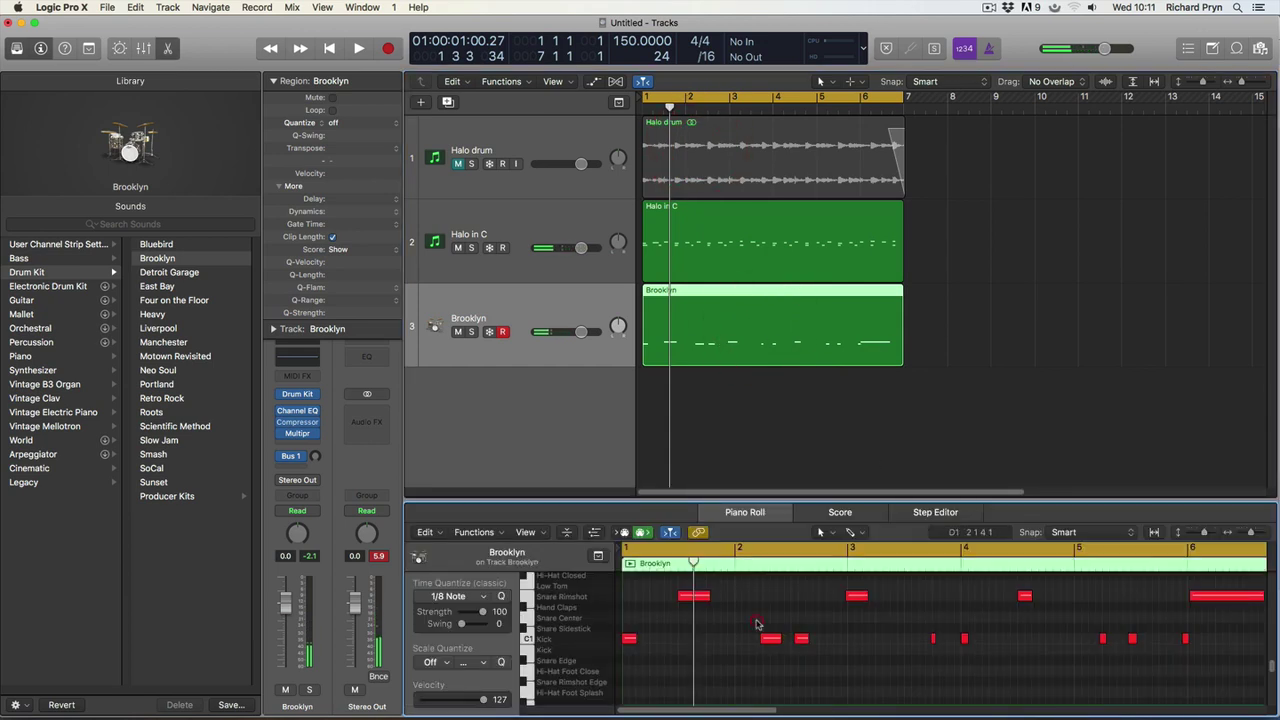
{"action": "key", "text": "super+a"}
{"action": "key", "text": "q"}
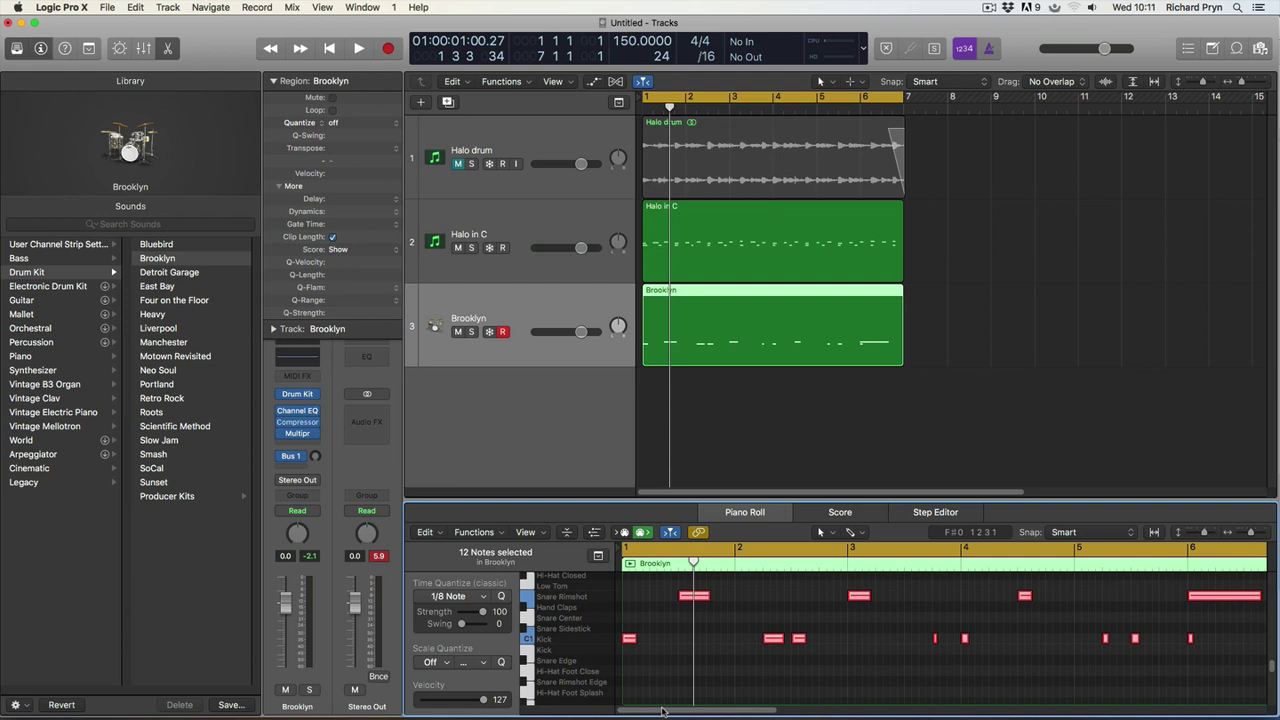
{"action": "left_click", "coordinate": [556, 652]}
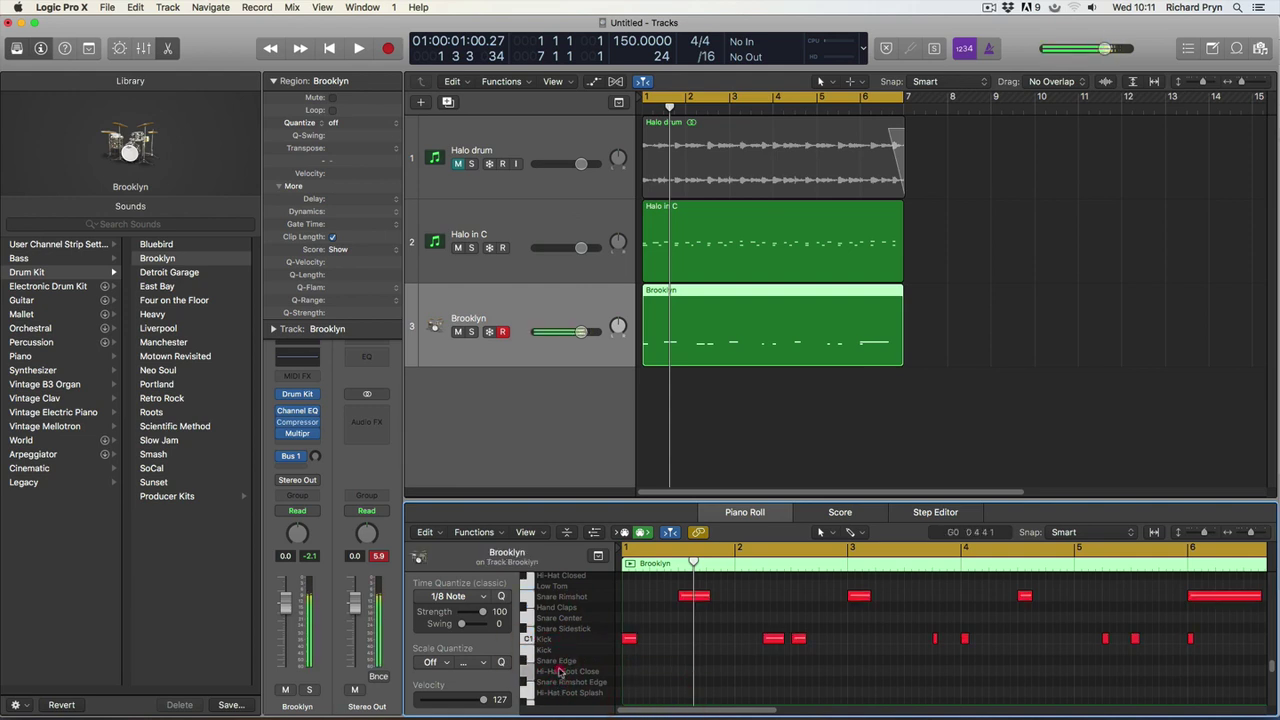
{"action": "key", "text": "super+a"}
{"action": "left_click", "coordinate": [692, 655]}
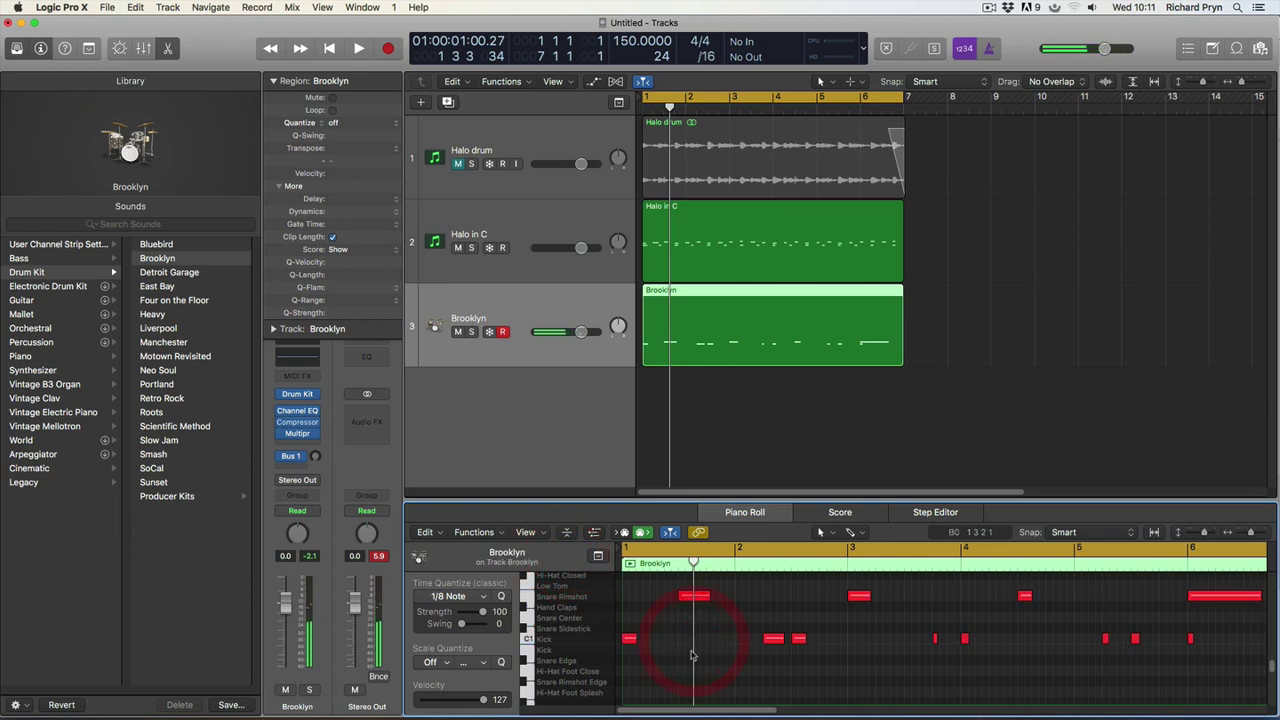
Delete the stray kick note near bar 6 during playback, then reselect the Halo in C track
{"action": "key", "text": "space"}
{"action": "left_click", "coordinate": [1190, 643]}
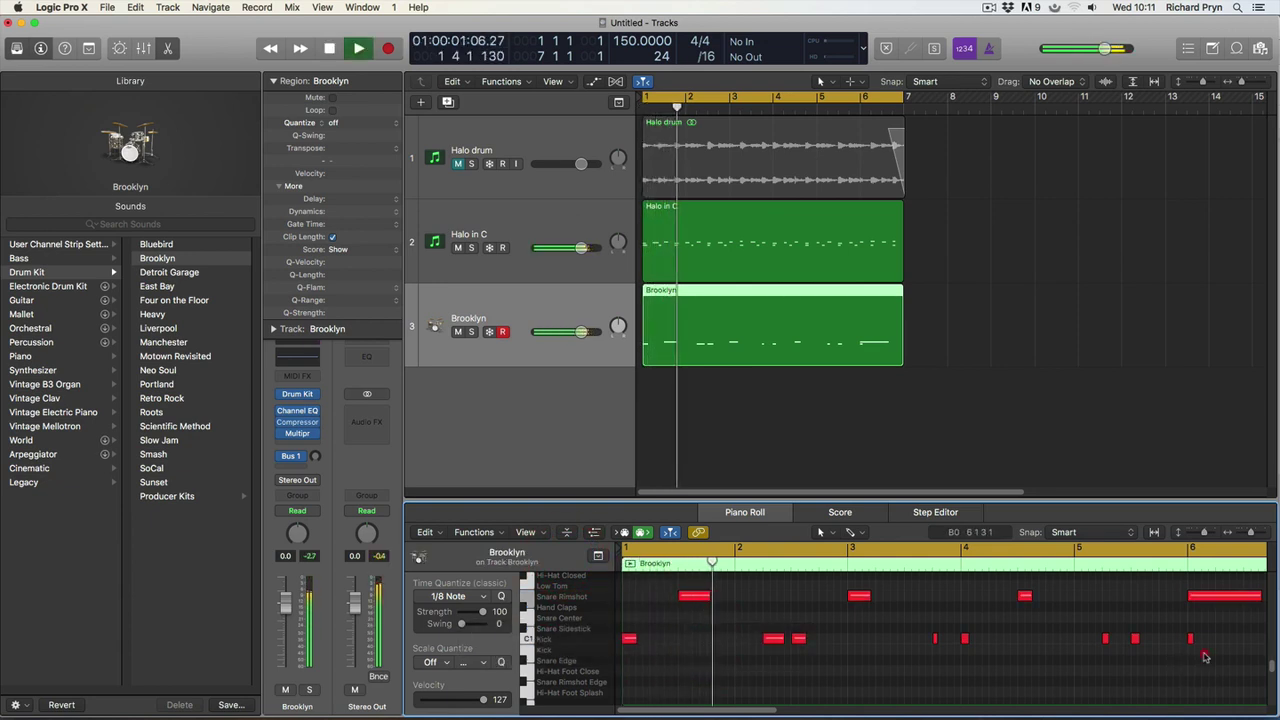
{"action": "key", "text": "BackSpace"}
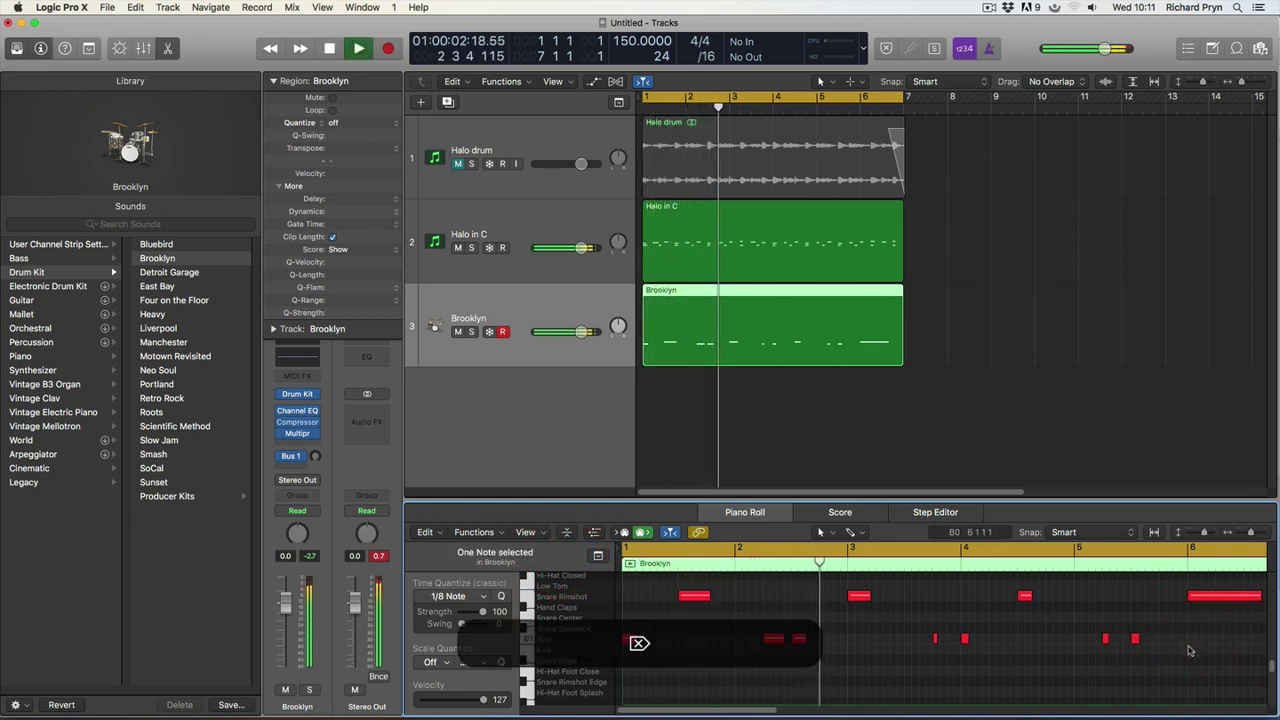
{"action": "left_click", "coordinate": [755, 421]}
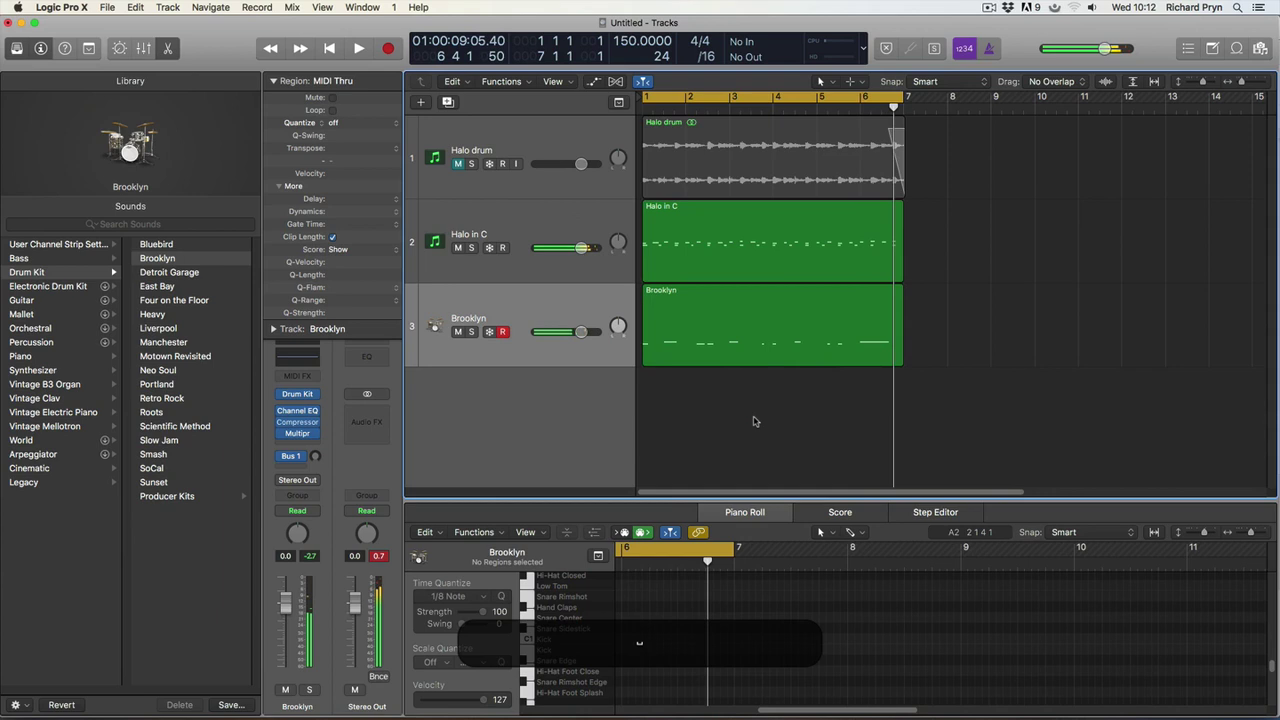
{"action": "key", "text": "Return"}
{"action": "key", "text": "Up"}
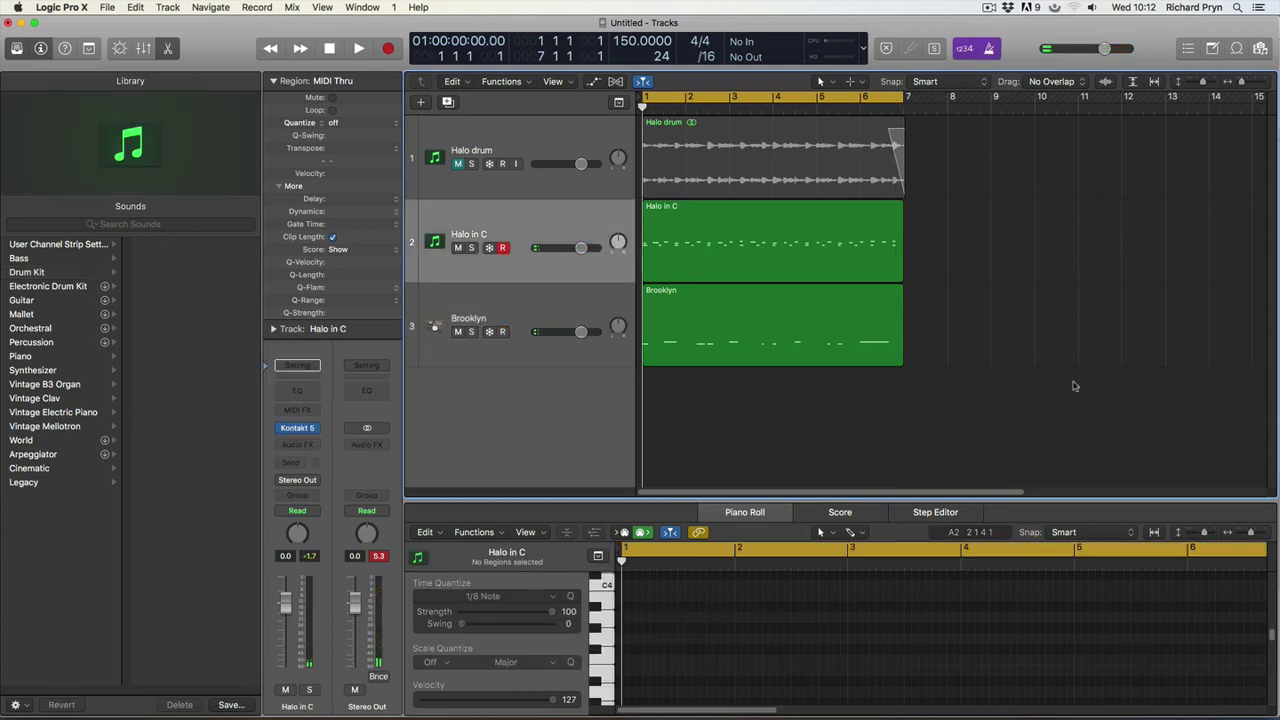
Set the time signature to 3/4 and play the project with the metronome click toggled
{"action": "left_click", "coordinate": [699, 42]}
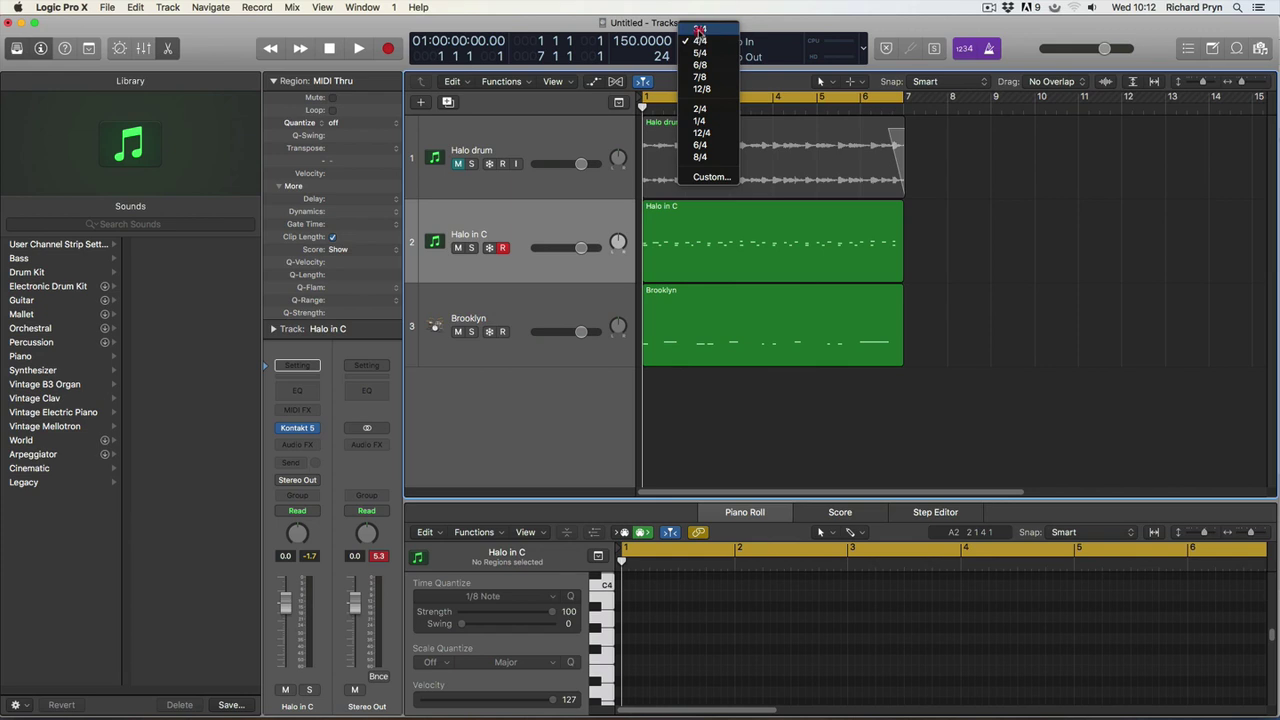
{"action": "left_click", "coordinate": [700, 34]}
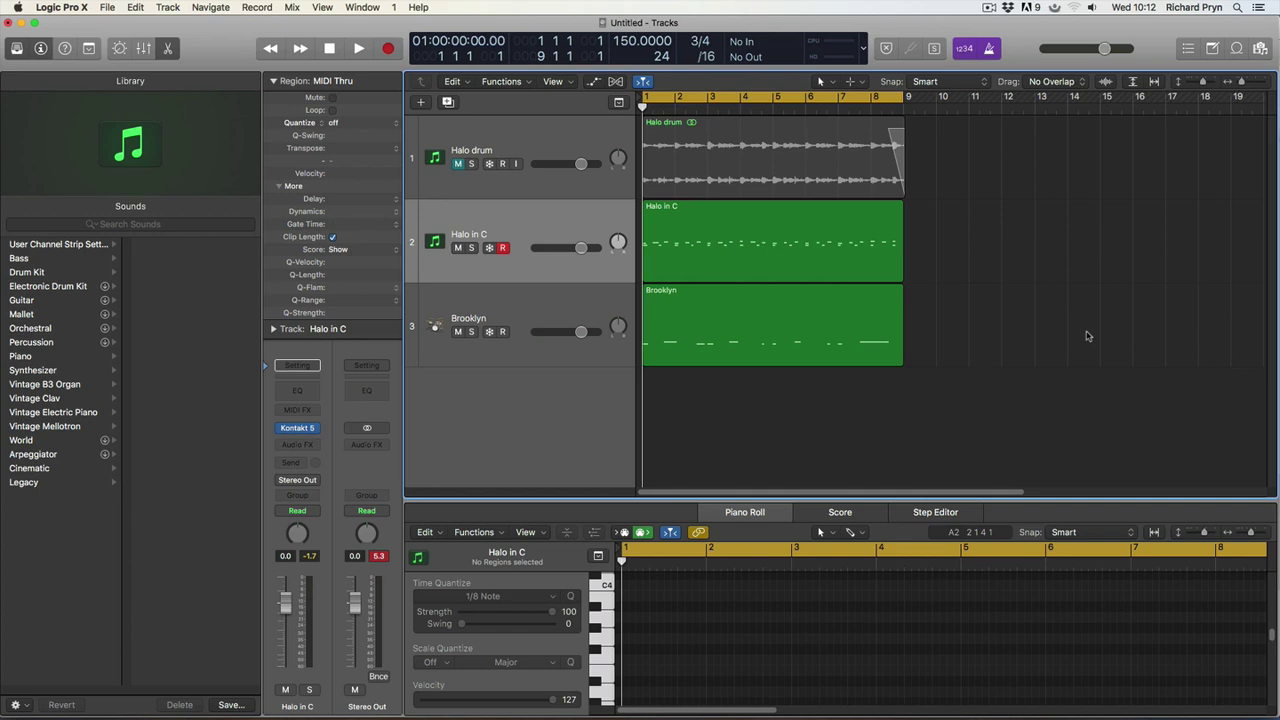
{"action": "key", "text": "space"}
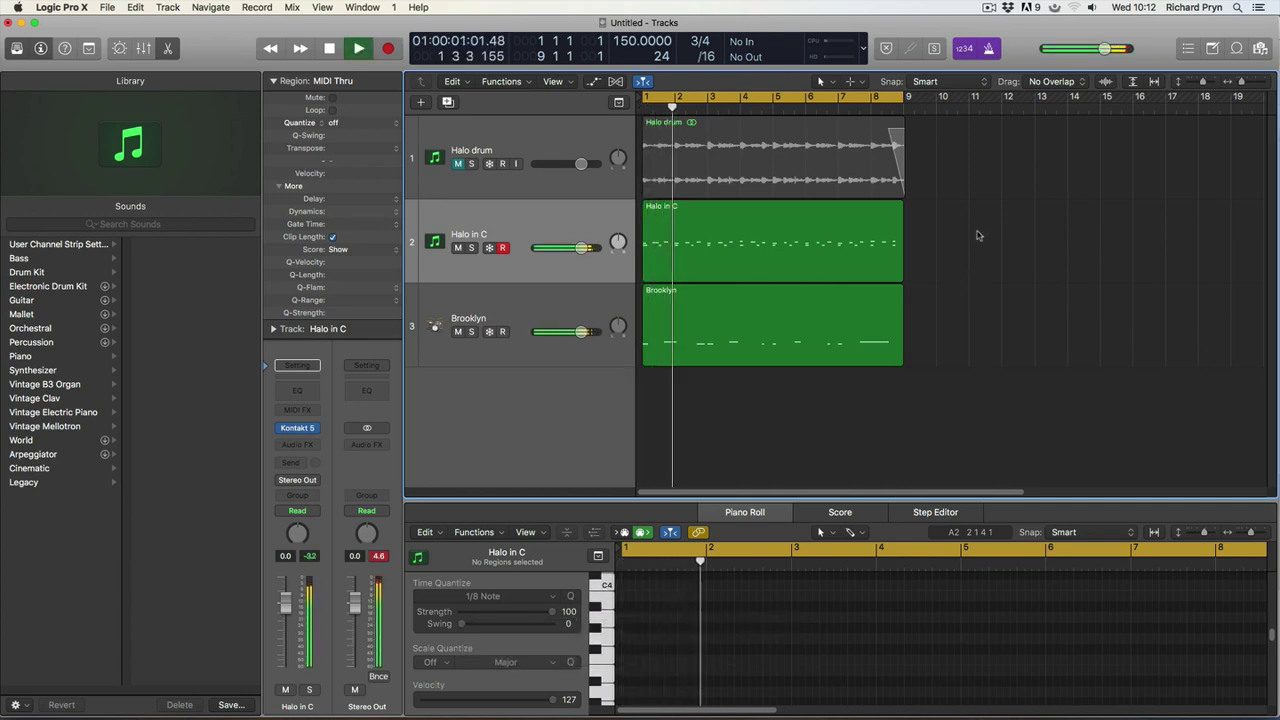
{"action": "left_click", "coordinate": [990, 49]}
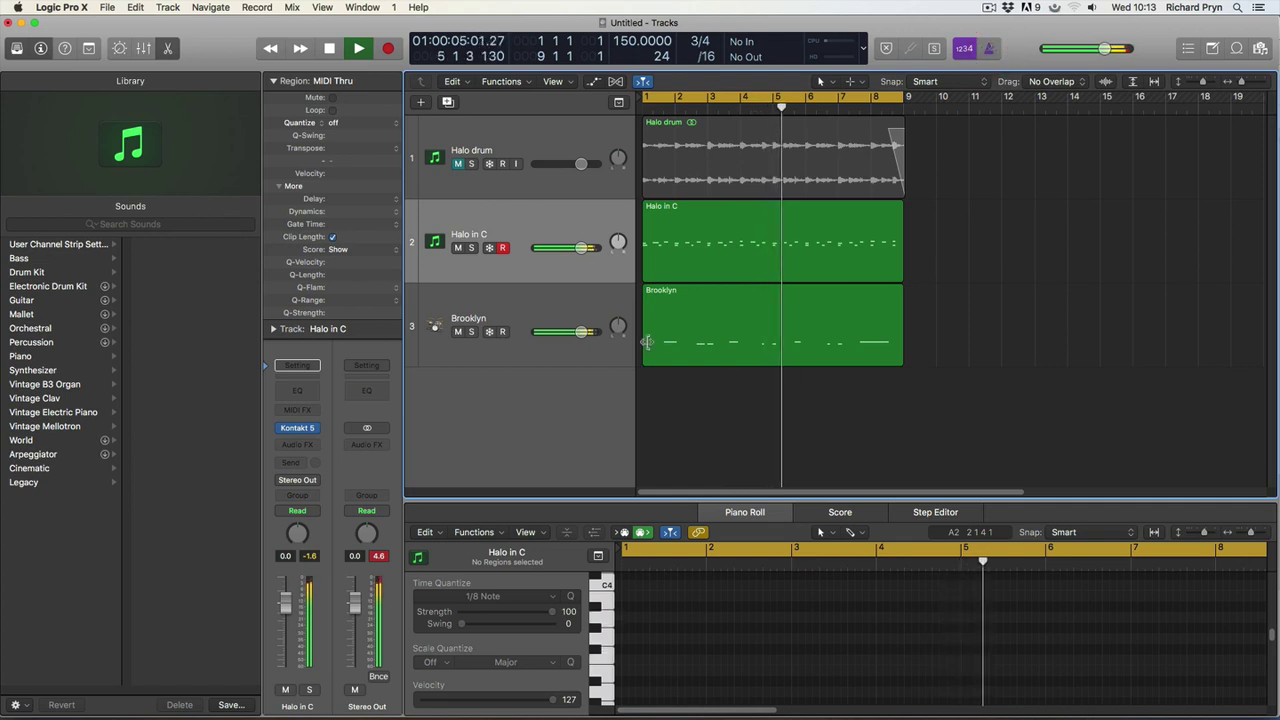
{"action": "left_click", "coordinate": [700, 345]}
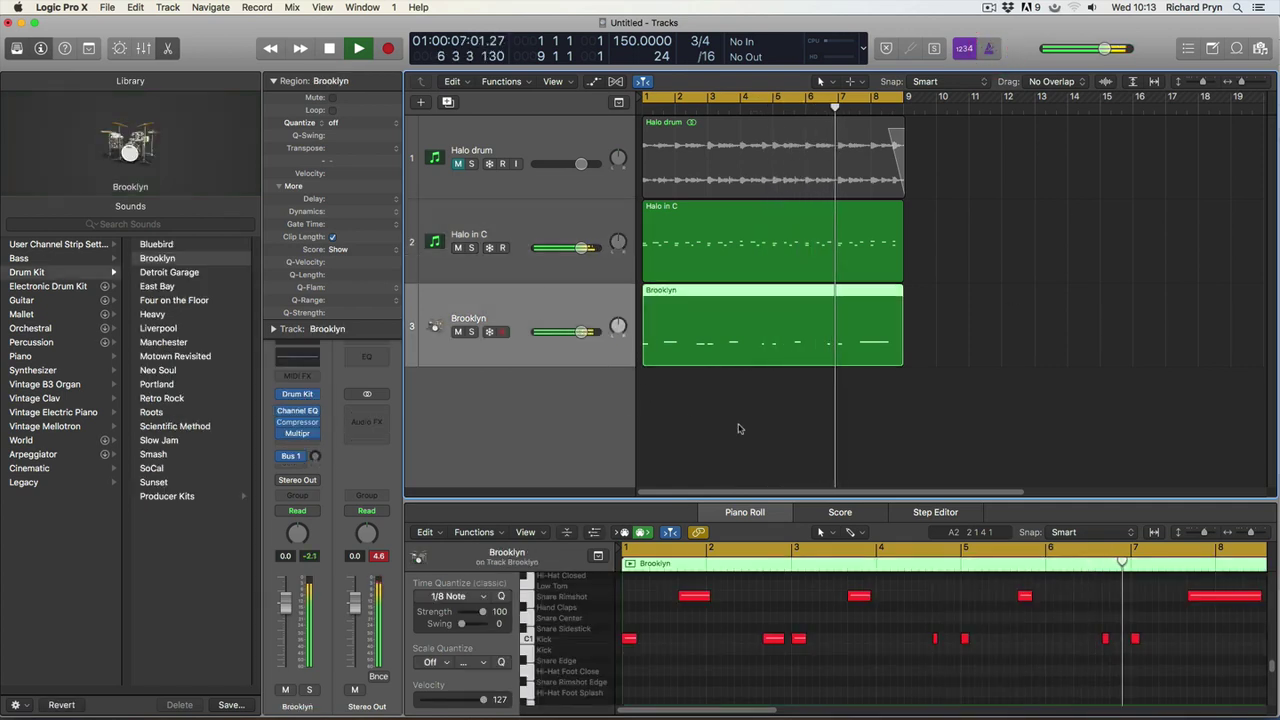
{"action": "key", "text": "space"}
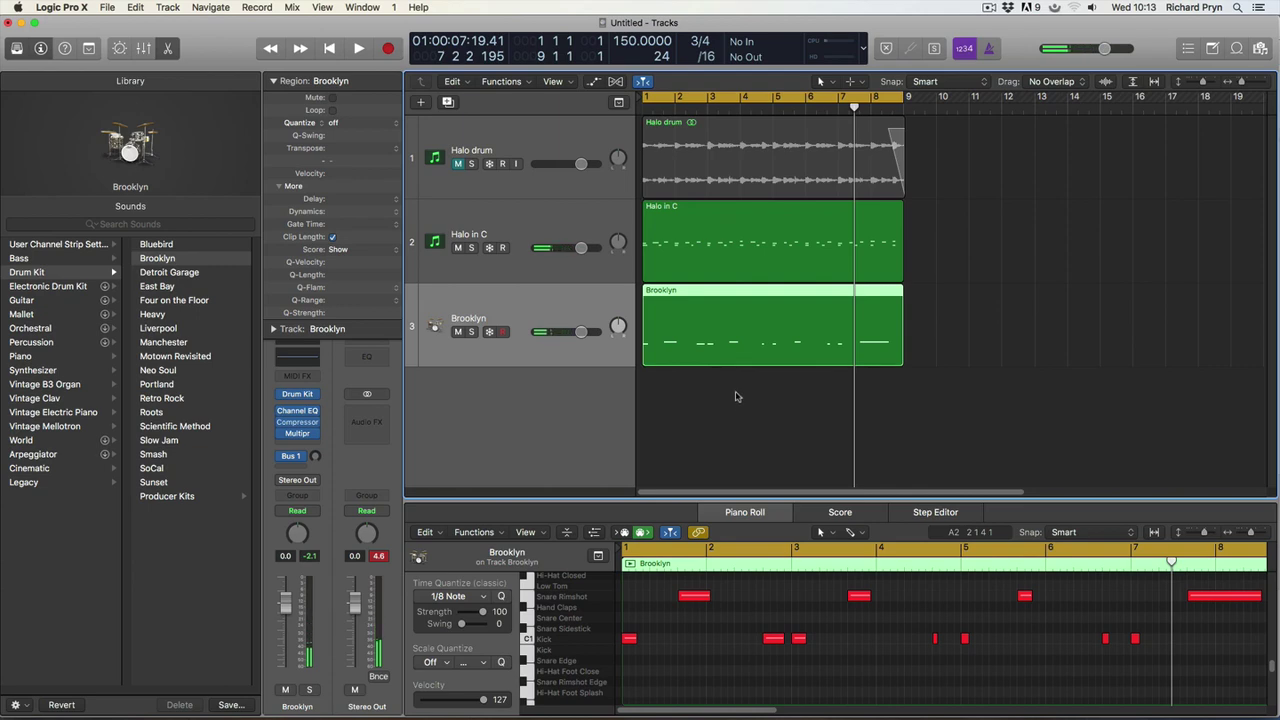
{"action": "key", "text": "Return"}
Enlarge the note editing area, copy the Snare Rimshot note and play the pattern
{"action": "left_click_drag", "start_coordinate": [765, 505], "coordinate": [772, 252]}
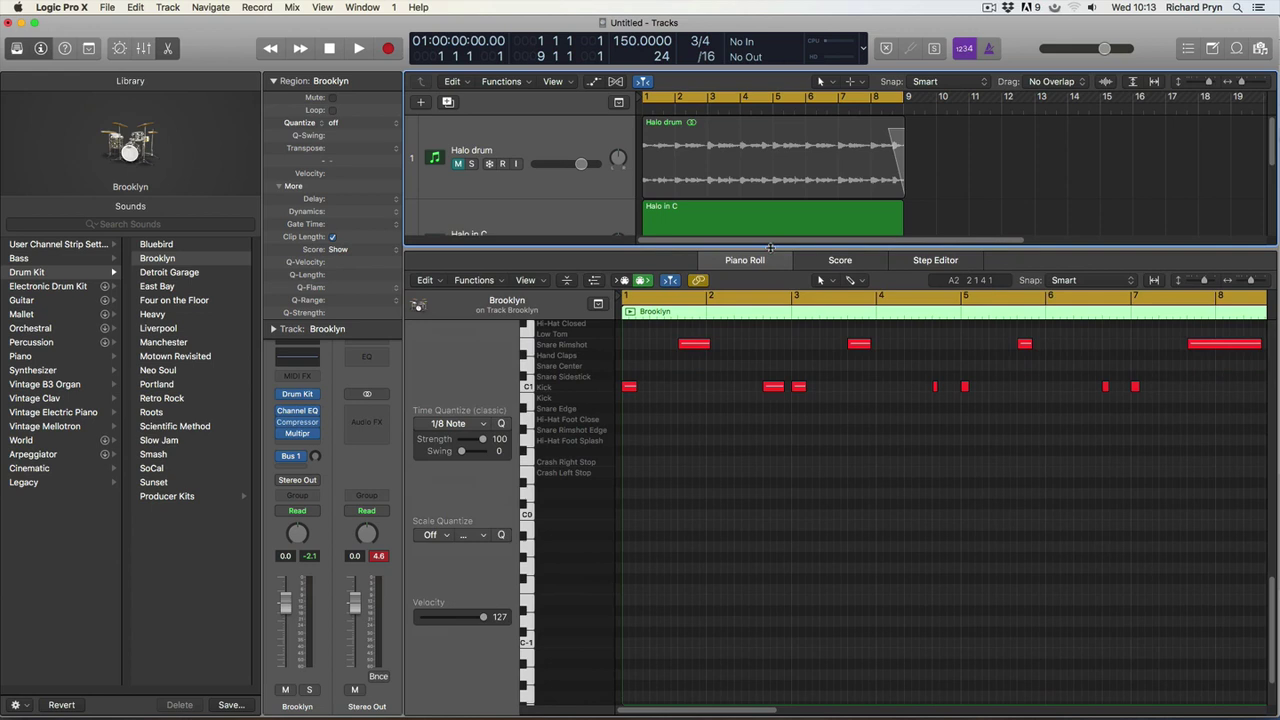
{"action": "left_click_drag", "start_coordinate": [1272, 595], "coordinate": [1272, 540]}
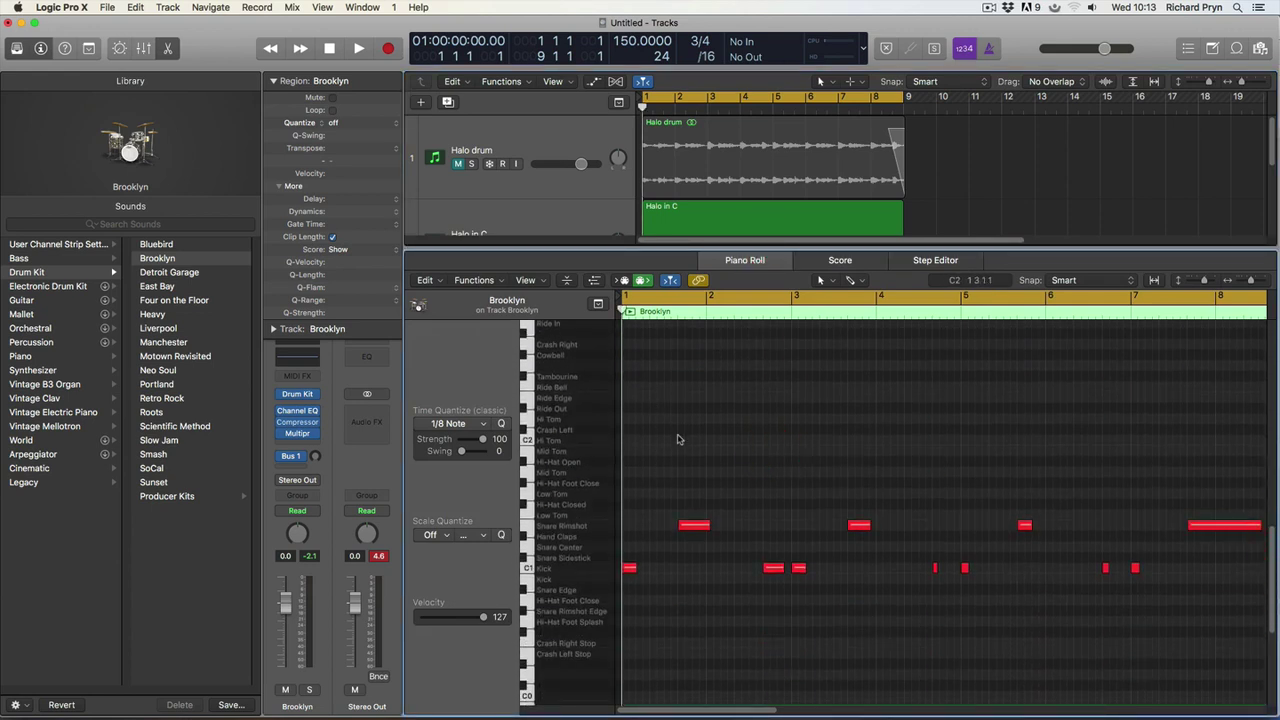
{"action": "mouse_move", "coordinate": [679, 525]}
{"action": "left_mouse_down"}
{"action": "mouse_move", "coordinate": [693, 527]}
{"action": "mouse_move", "coordinate": [688, 474]}
{"action": "mouse_move", "coordinate": [690, 527]}
{"action": "left_mouse_up"}
{"action": "key", "text": "space"}
{"action": "key", "text": "space"}
Draw a Hi-Hat Closed note with the Pencil Tool and move it to the start of bar 1
{"action": "key", "text": "alt+Escape"}
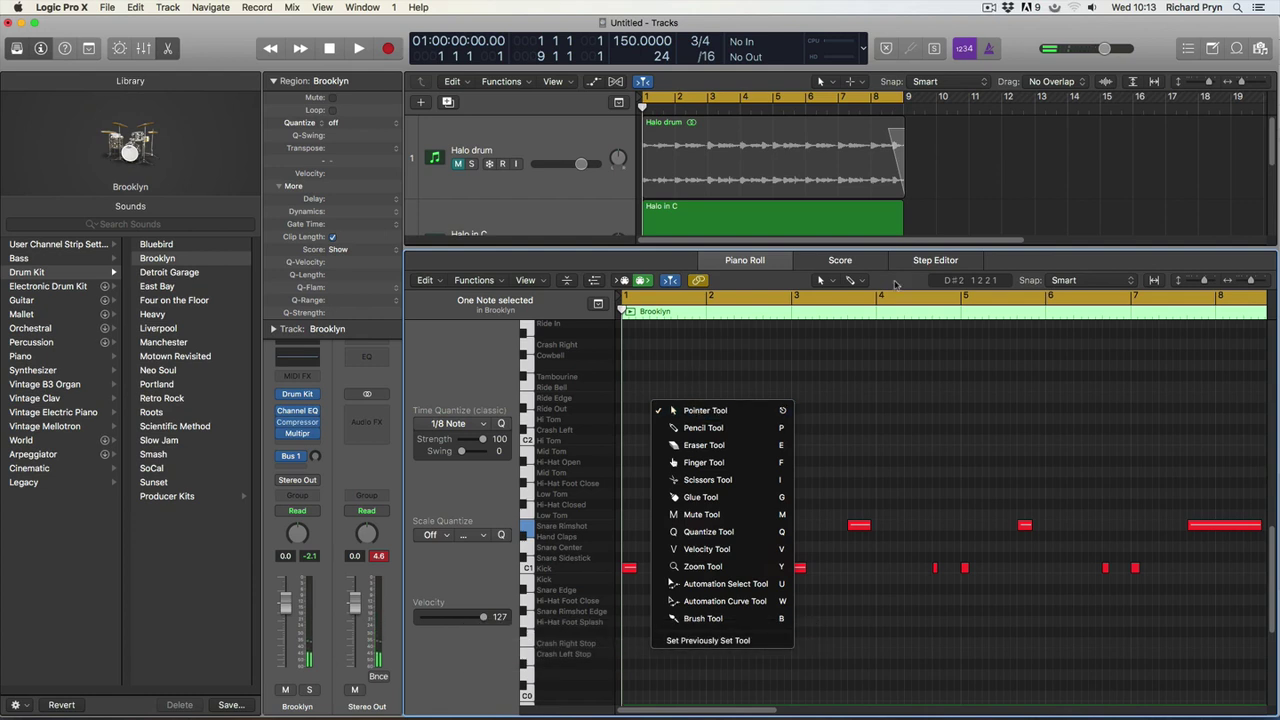
{"action": "key", "text": "Escape"}
{"action": "key", "text": "Escape"}
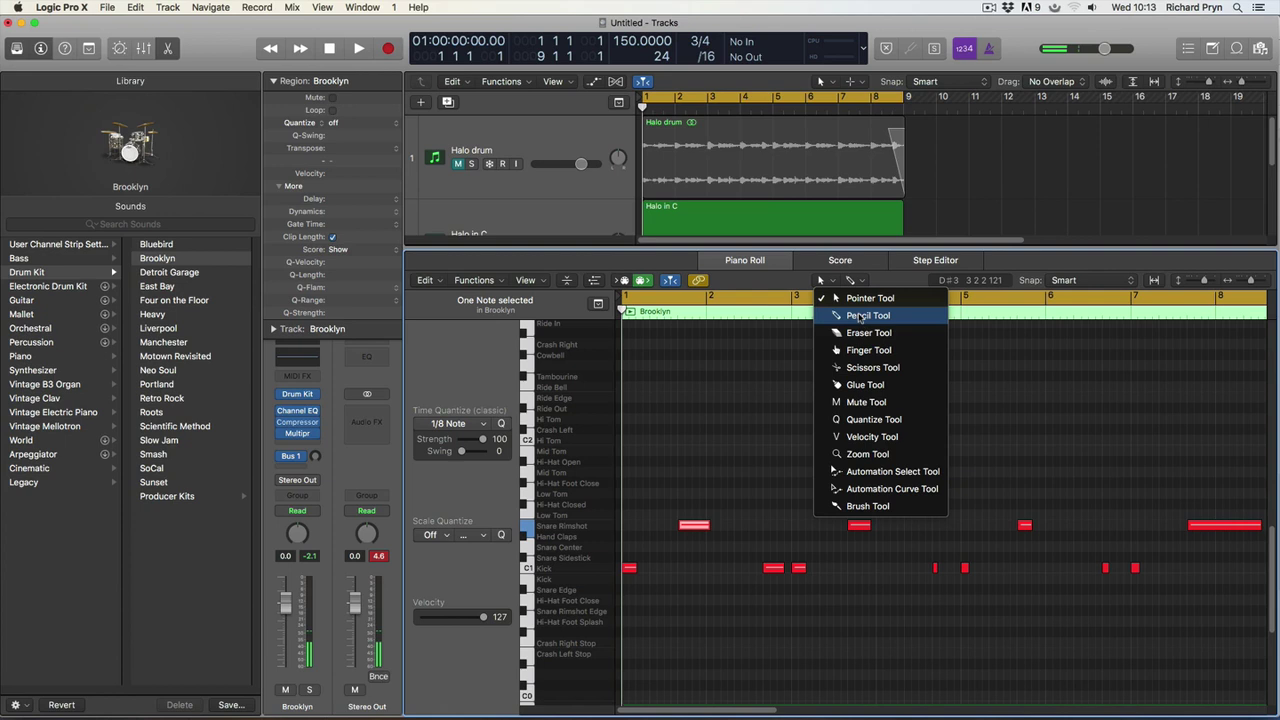
{"action": "left_click", "coordinate": [860, 316]}
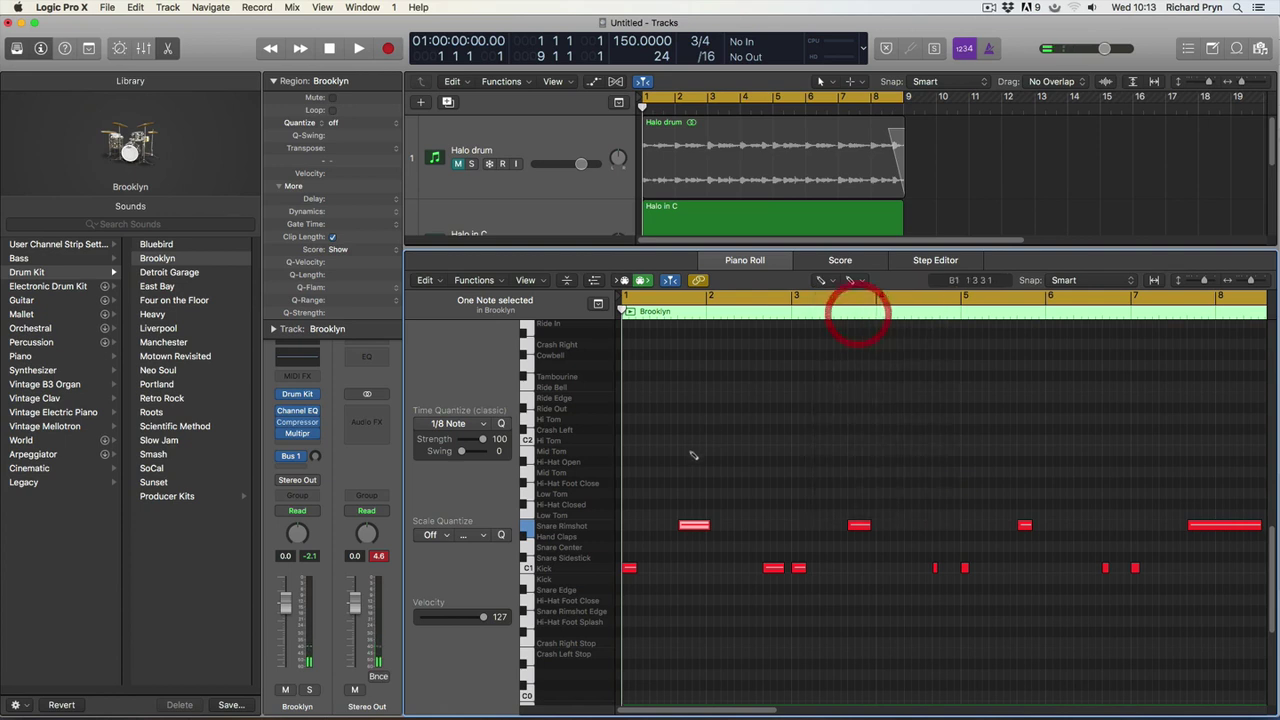
{"action": "left_click", "coordinate": [630, 505]}
{"action": "key", "text": "t"}
{"action": "left_click", "coordinate": [643, 508]}
{"action": "left_click_drag", "start_coordinate": [643, 508], "coordinate": [636, 505]}
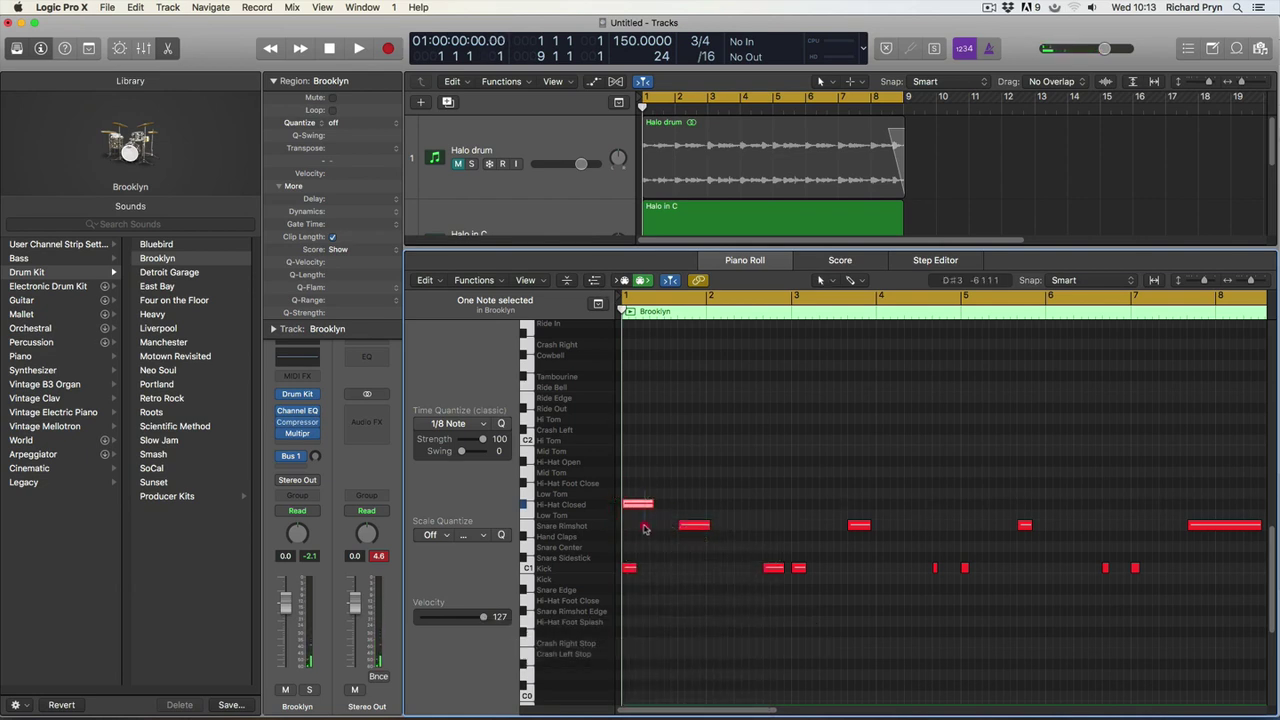
Lower the bar-1 closed hi-hat's velocity from 127 to 86 using the Event List and velocity lane
{"action": "left_click", "coordinate": [636, 512]}
{"action": "key", "text": "d"}
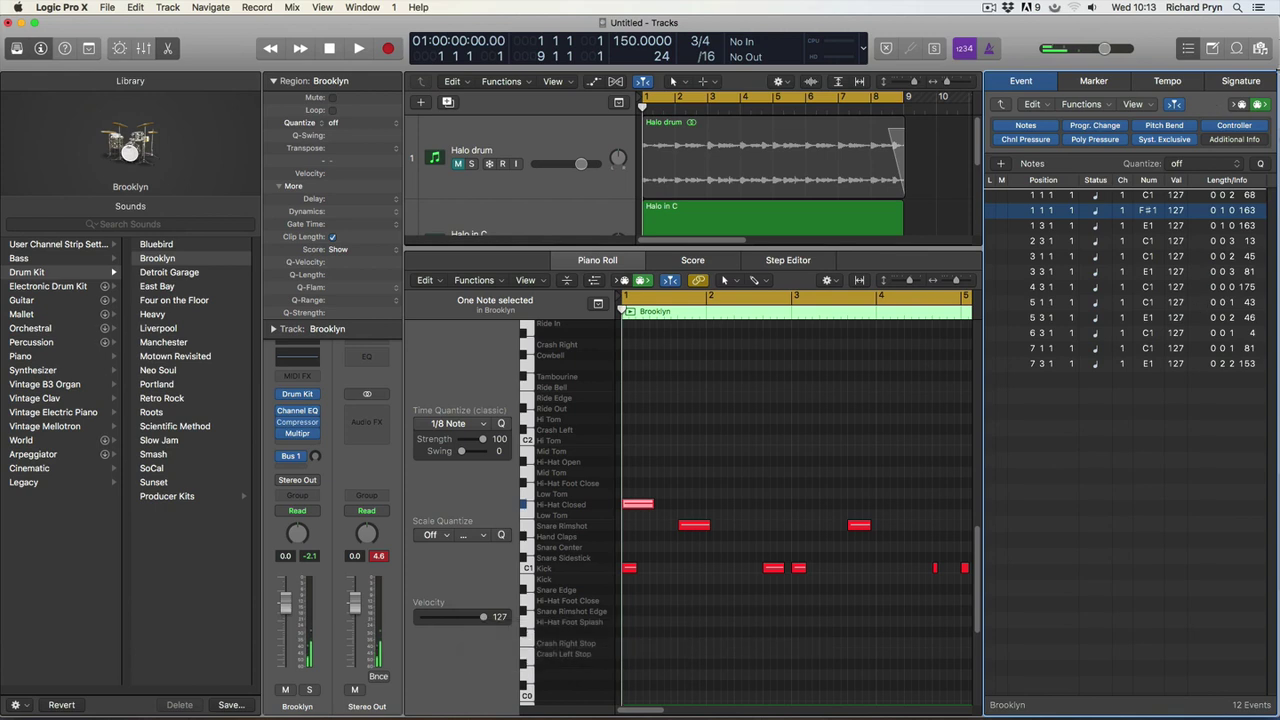
{"action": "left_click_drag", "start_coordinate": [1178, 211], "coordinate": [1181, 237]}
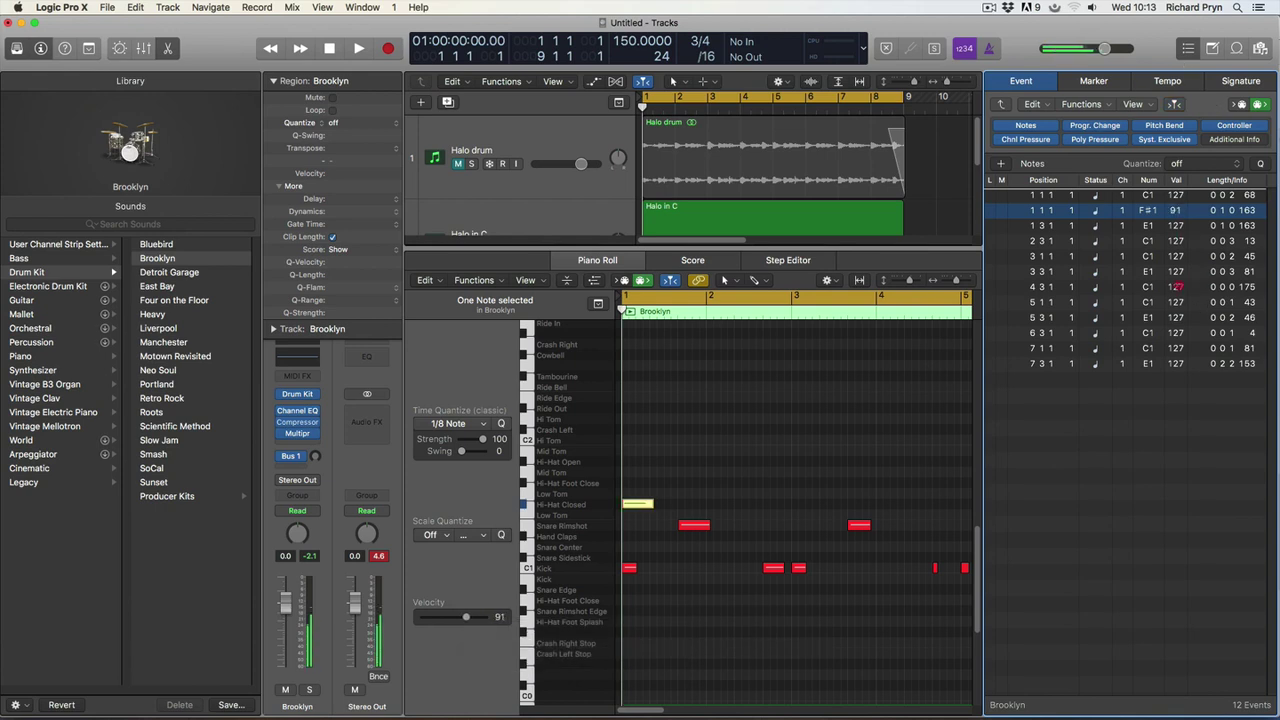
{"action": "left_click_drag", "start_coordinate": [1176, 302], "coordinate": [1176, 241]}
{"action": "key", "text": "e"}
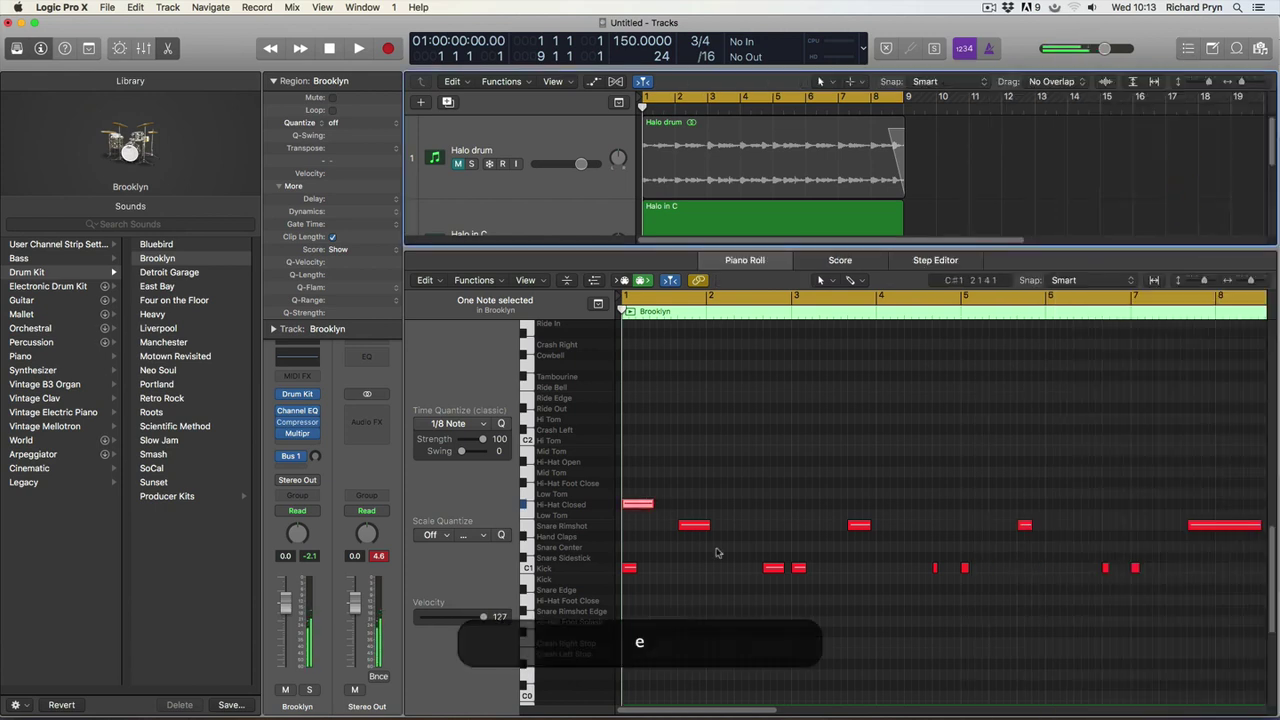
{"action": "left_click", "coordinate": [594, 281]}
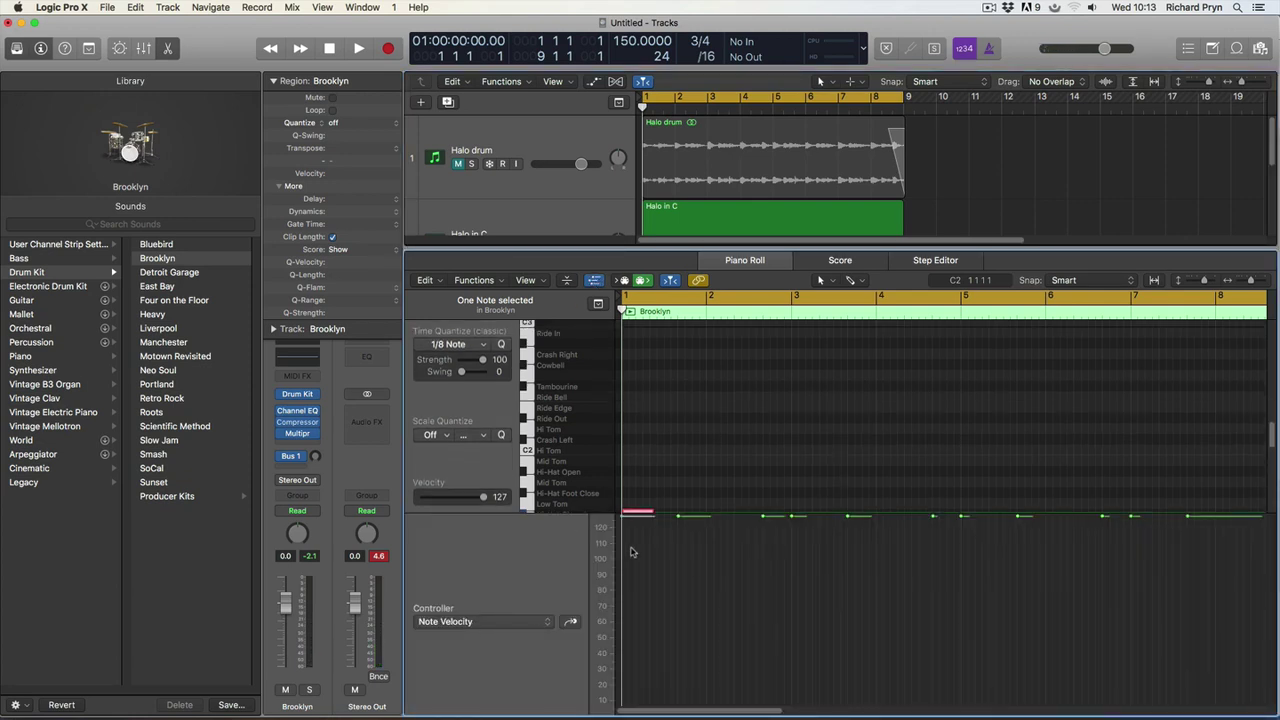
{"action": "left_click_drag", "start_coordinate": [631, 522], "coordinate": [627, 578]}
{"action": "key", "text": "e"}
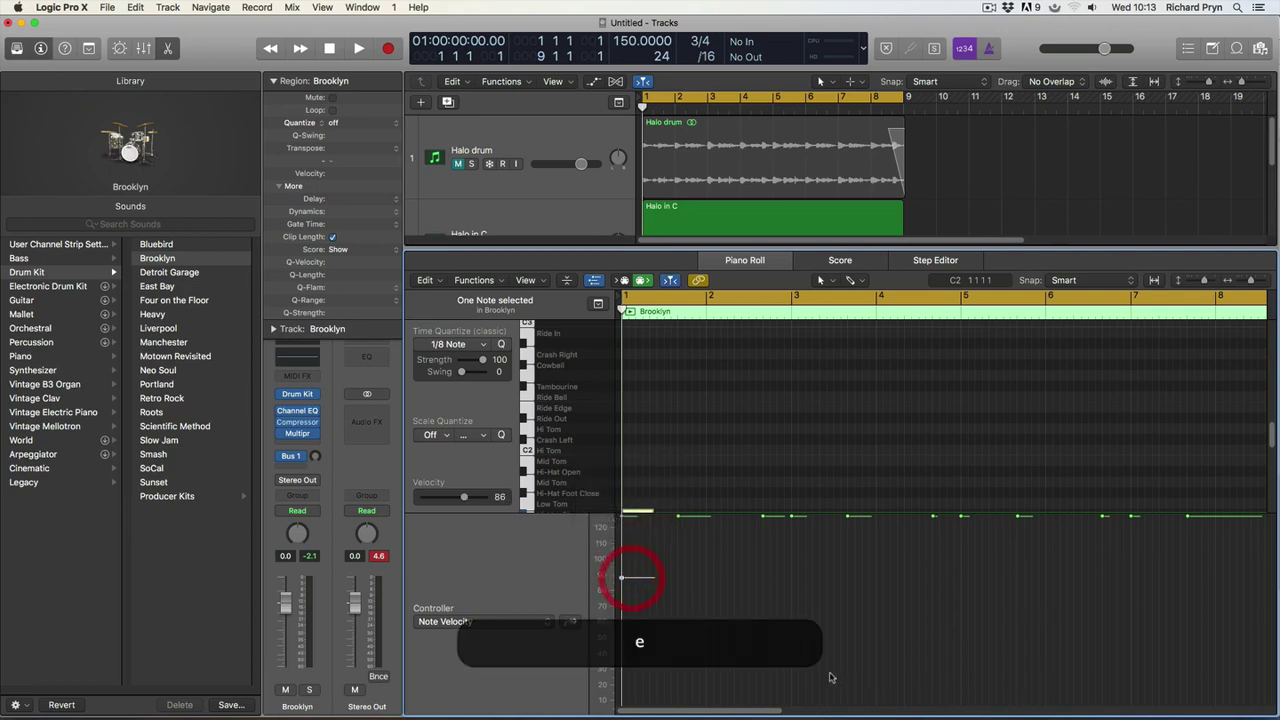
{"action": "key", "text": "e"}
{"action": "key", "text": "a"}
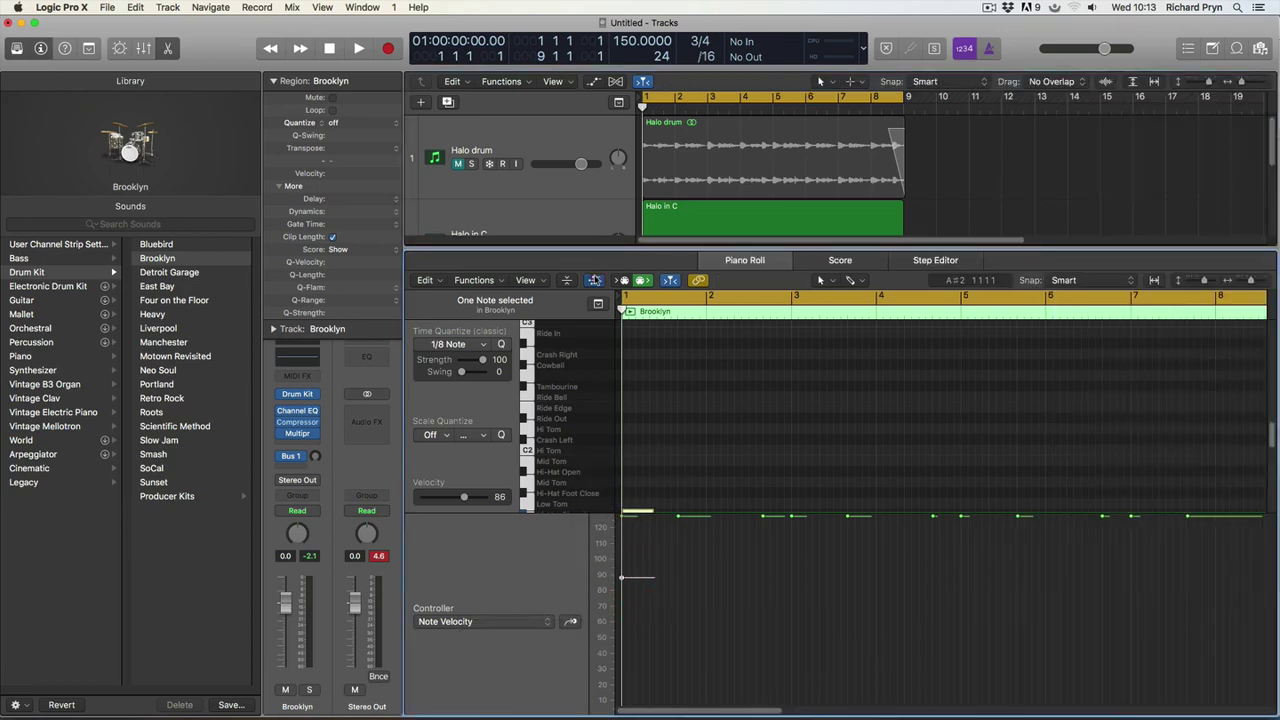
{"action": "key", "text": "e"}
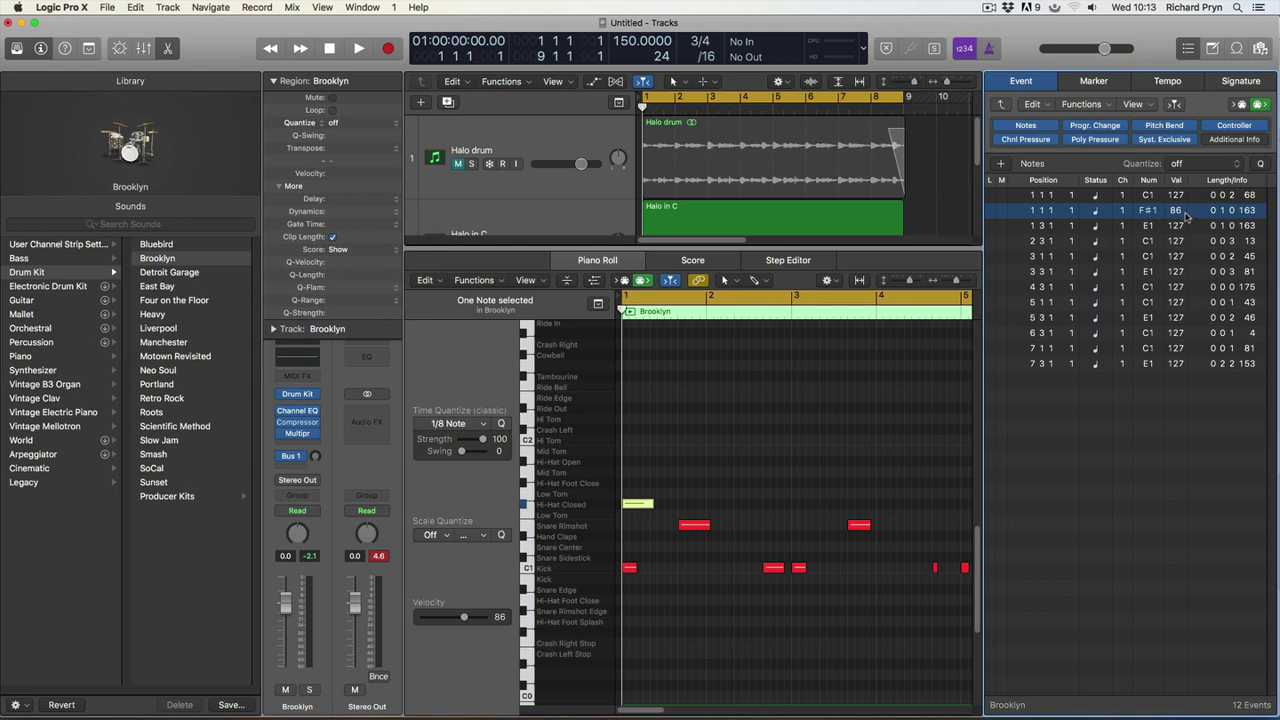
Option-drag copies of the soft Hi-Hat Closed note so one falls in every bar
{"action": "key", "text": "e"}
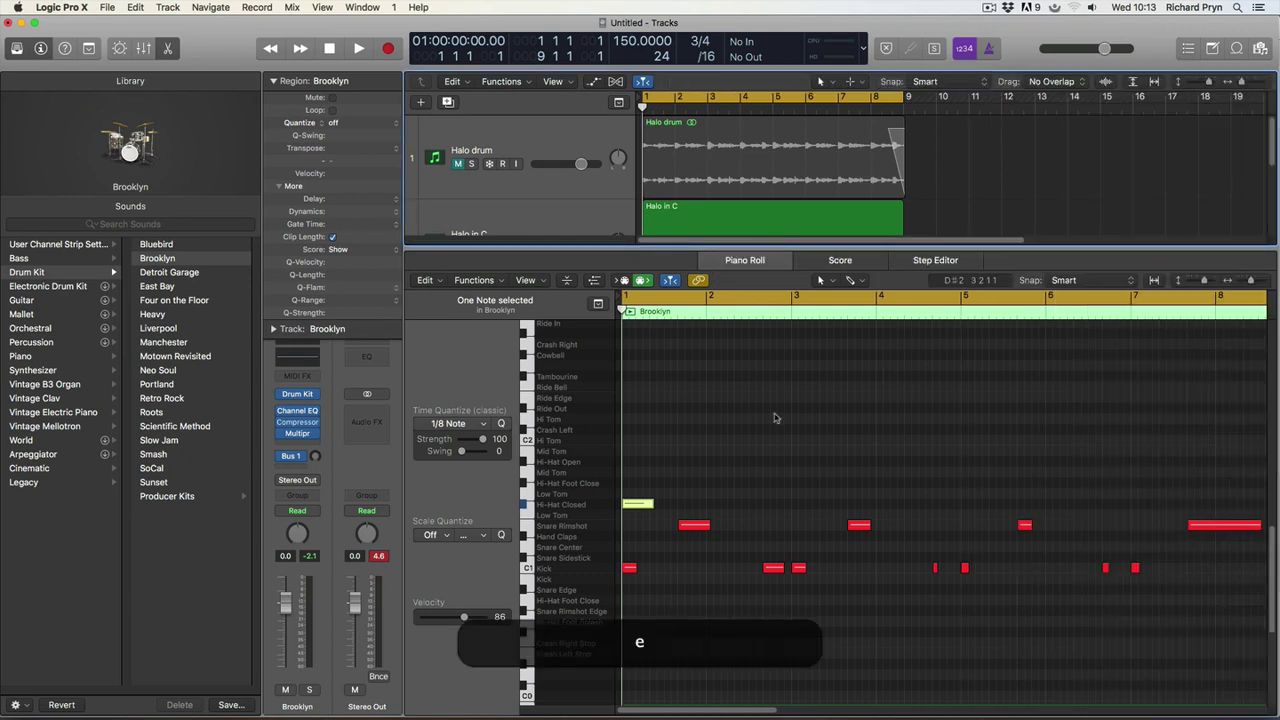
{"action": "left_click_drag", "start_coordinate": [650, 504], "coordinate": [738, 503]}
{"action": "left_click", "coordinate": [650, 503], "text": "shift"}
{"action": "left_click_drag", "start_coordinate": [657, 500], "coordinate": [826, 503]}
{"action": "mouse_move", "coordinate": [944, 497]}
{"action": "left_mouse_down"}
{"action": "mouse_move", "coordinate": [624, 510]}
{"action": "mouse_move", "coordinate": [996, 505]}
{"action": "mouse_move", "coordinate": [963, 504]}
{"action": "left_mouse_up"}
{"action": "left_click", "coordinate": [913, 453]}
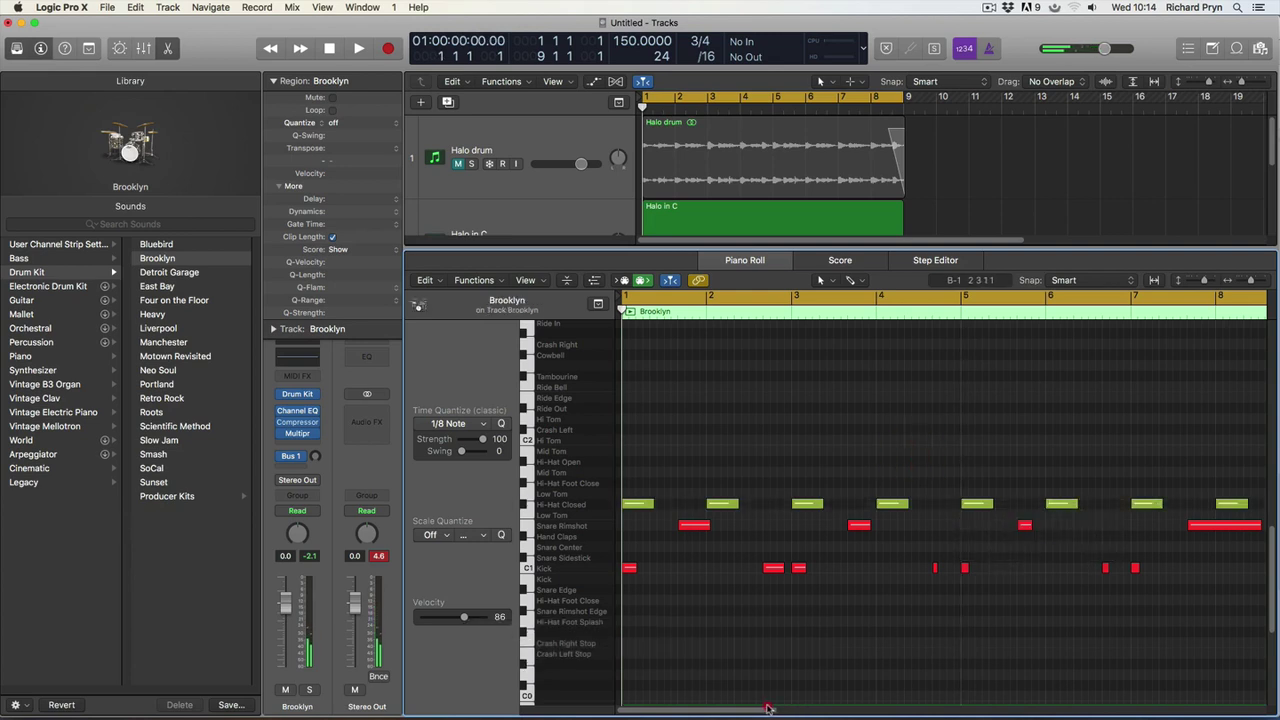
Copy all eight hi-hat notes onto Hi-Hat Foot Close and Hi-Hat Open, then play the region from the start
{"action": "left_click", "coordinate": [580, 505]}
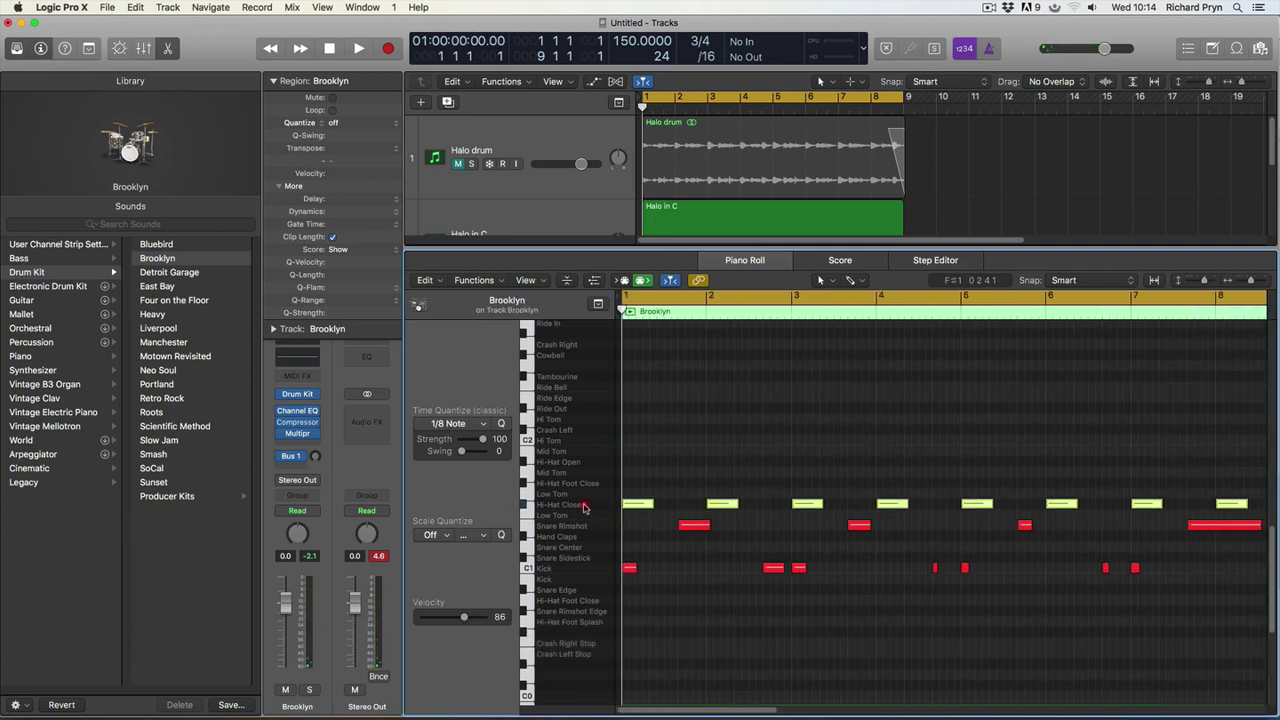
{"action": "left_click_drag", "start_coordinate": [638, 507], "coordinate": [684, 462]}
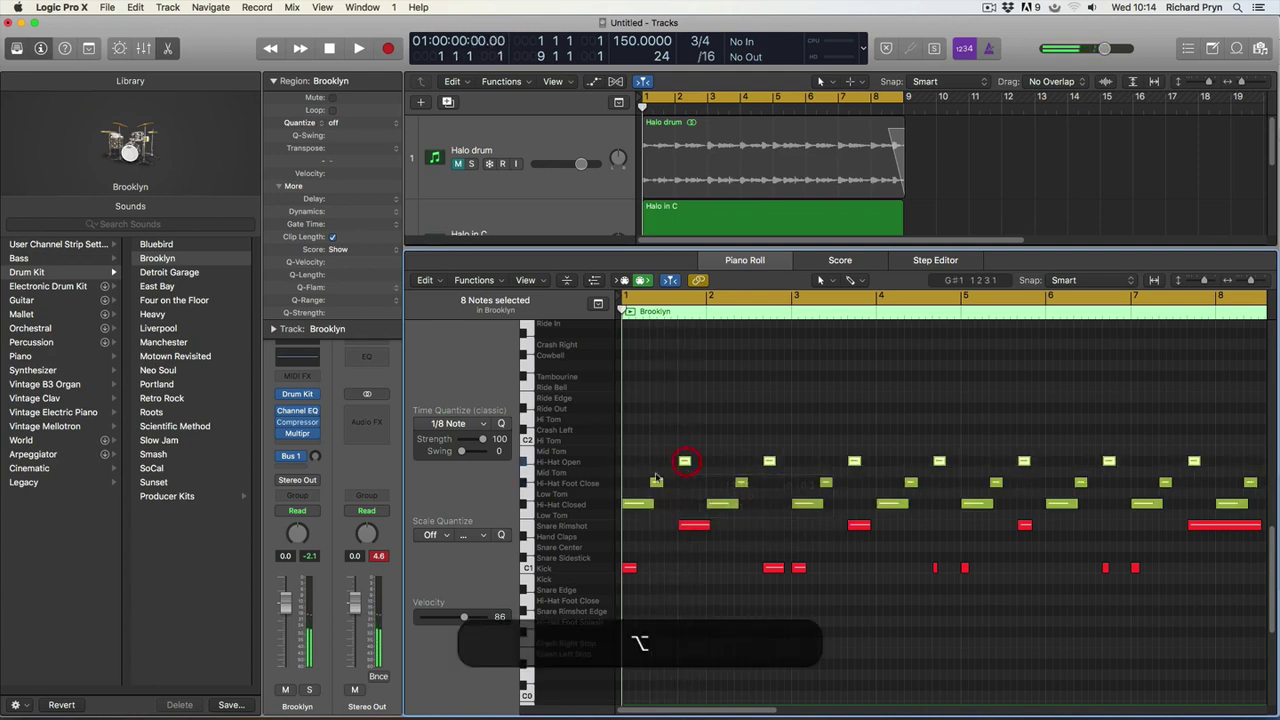
{"action": "left_click", "coordinate": [688, 376]}
{"action": "key", "text": "Return"}
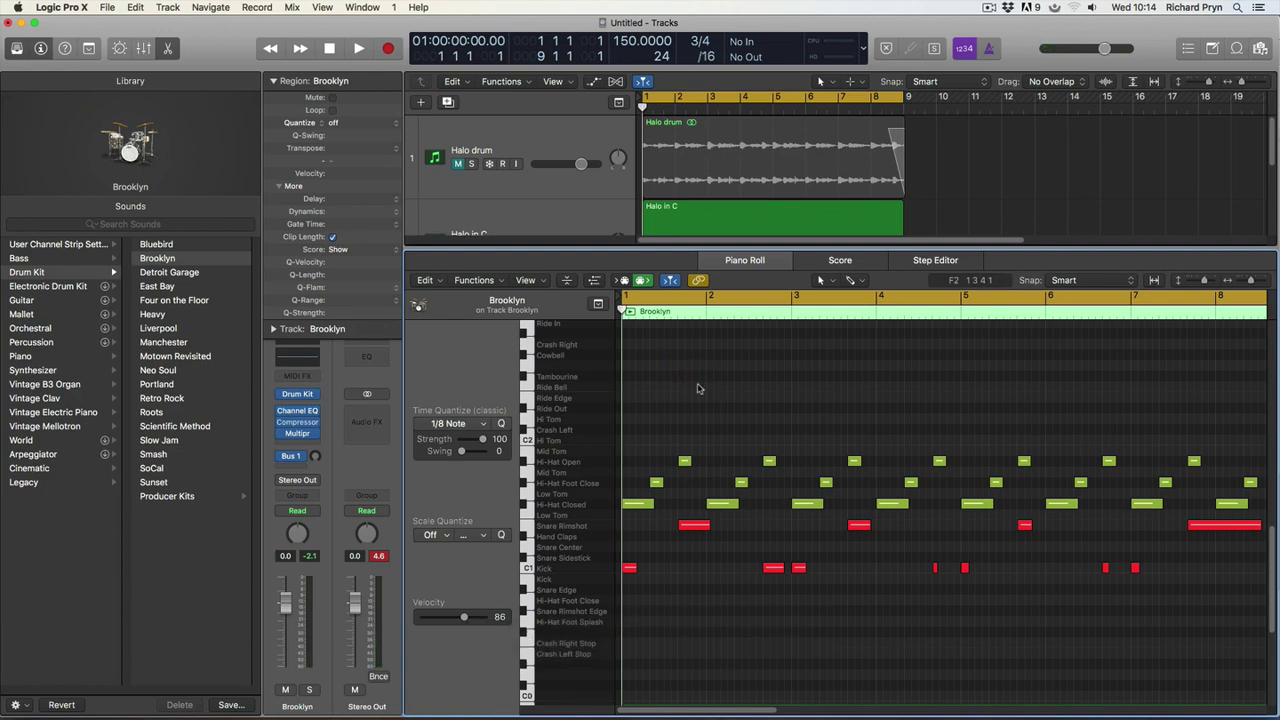
{"action": "key", "text": "space"}
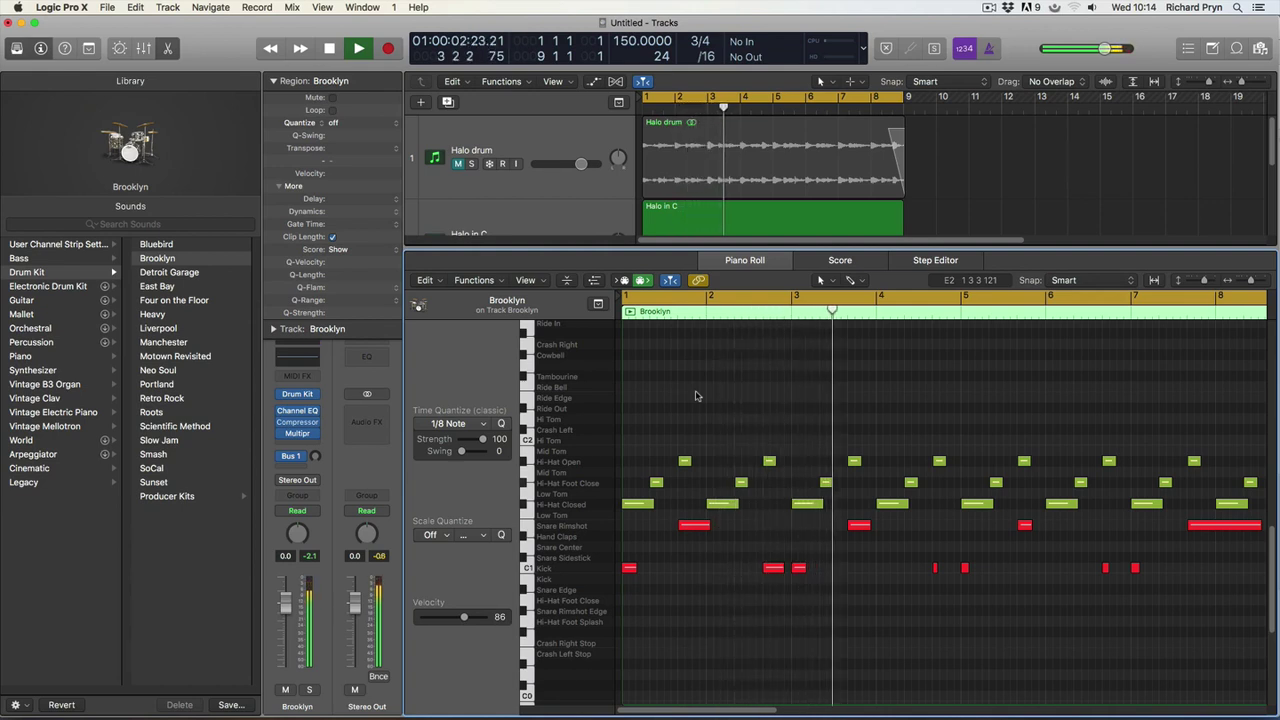
{"action": "left_click", "coordinate": [751, 400]}
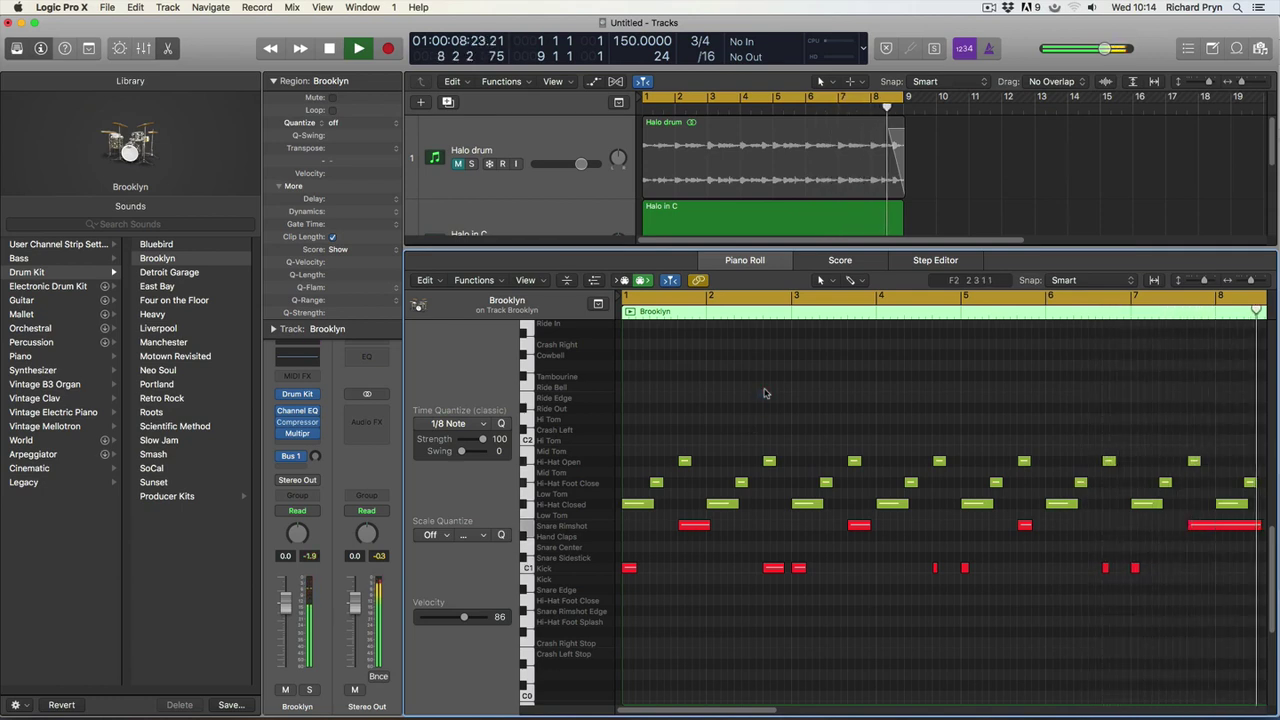
{"action": "key", "text": "space"}
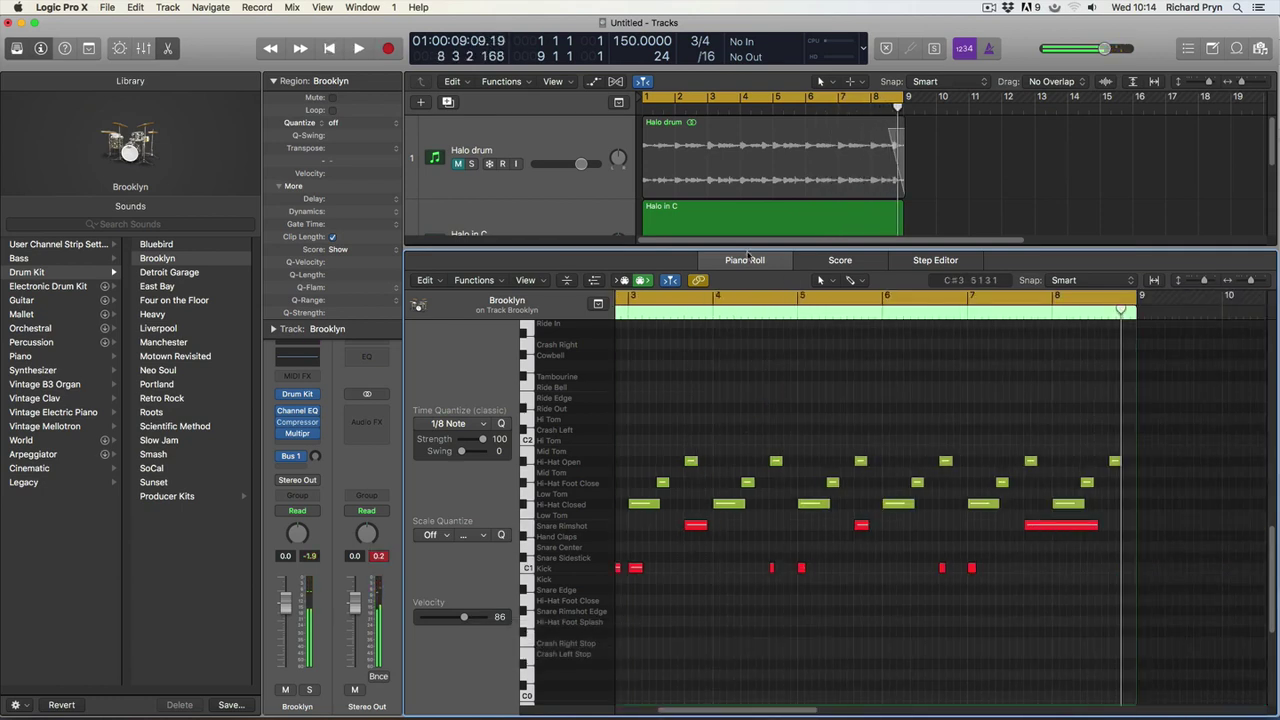
Deselect the Brooklyn region, reopen the editor area and switch it to the Step Editor
{"action": "key", "text": "p"}
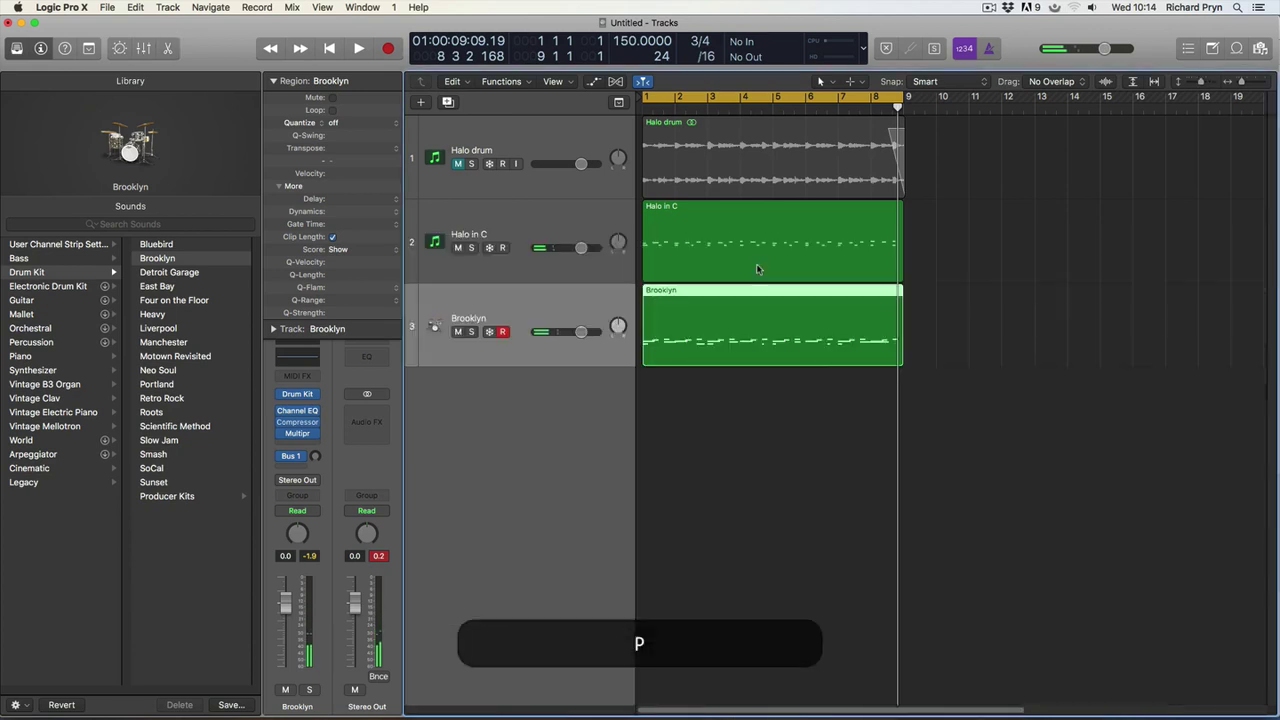
{"action": "left_click", "coordinate": [742, 398]}
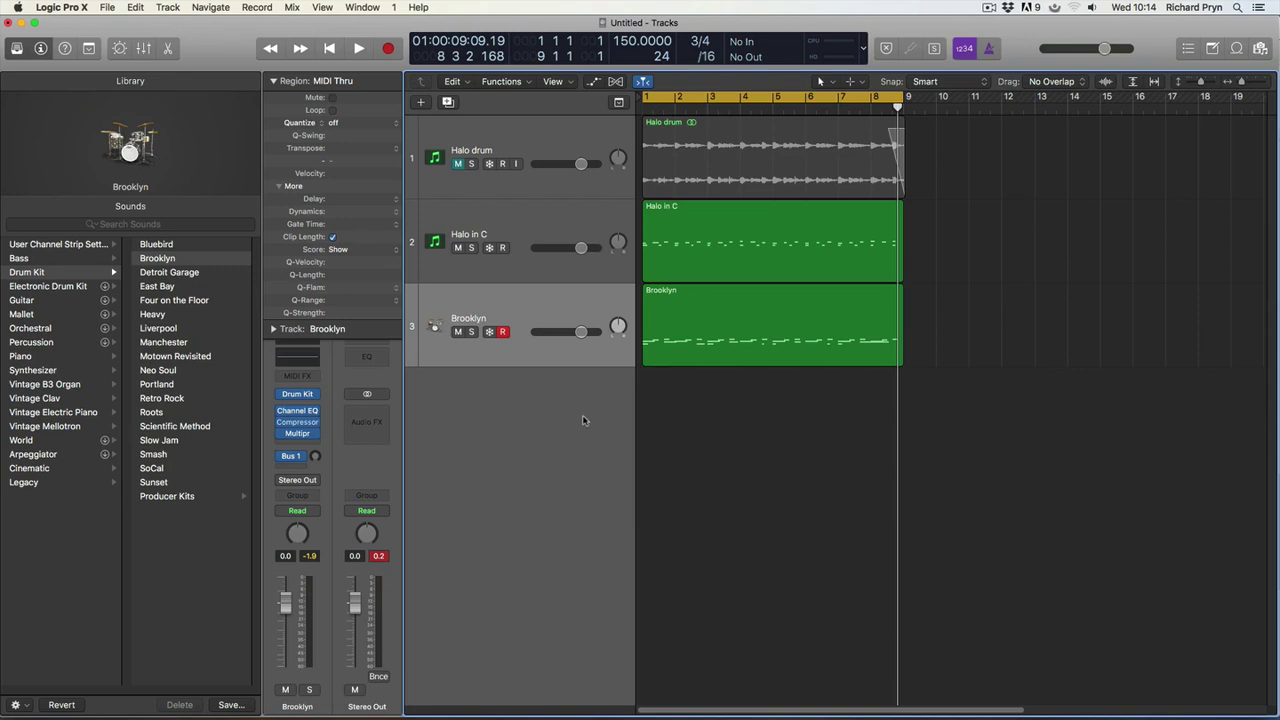
{"action": "left_click", "coordinate": [363, 7]}
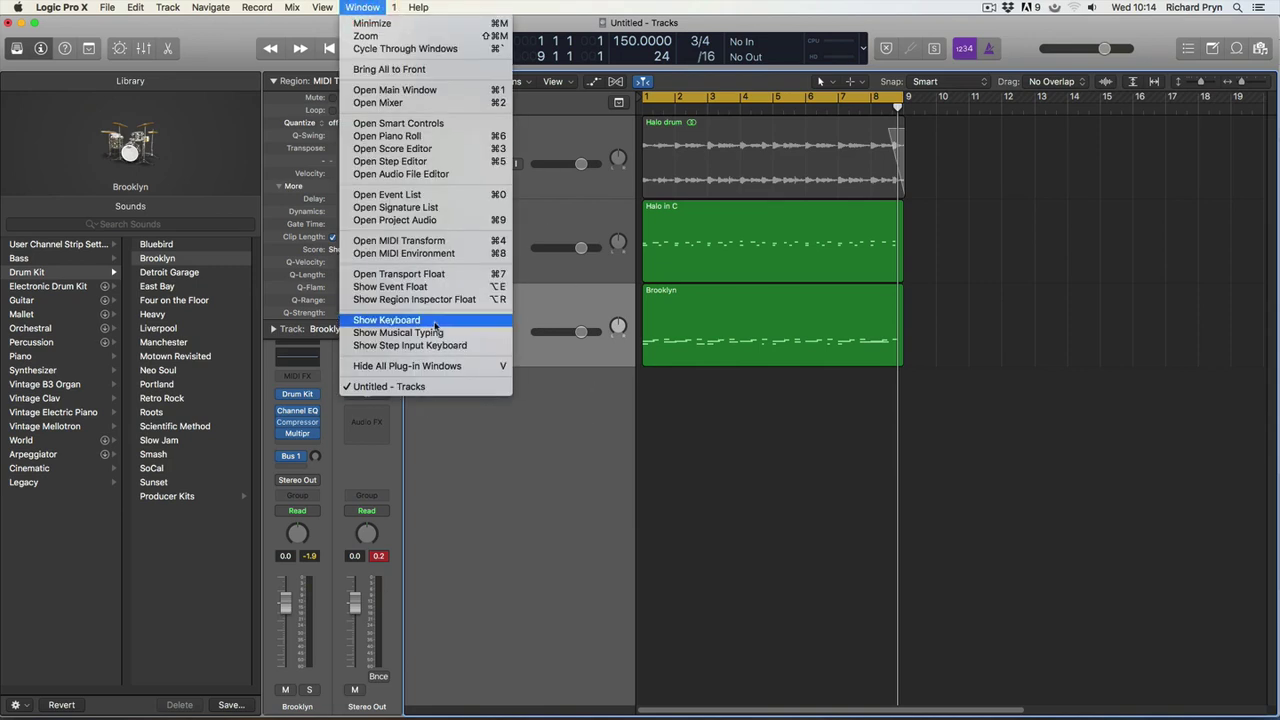
{"action": "left_click", "coordinate": [645, 315]}
{"action": "key", "text": "p"}
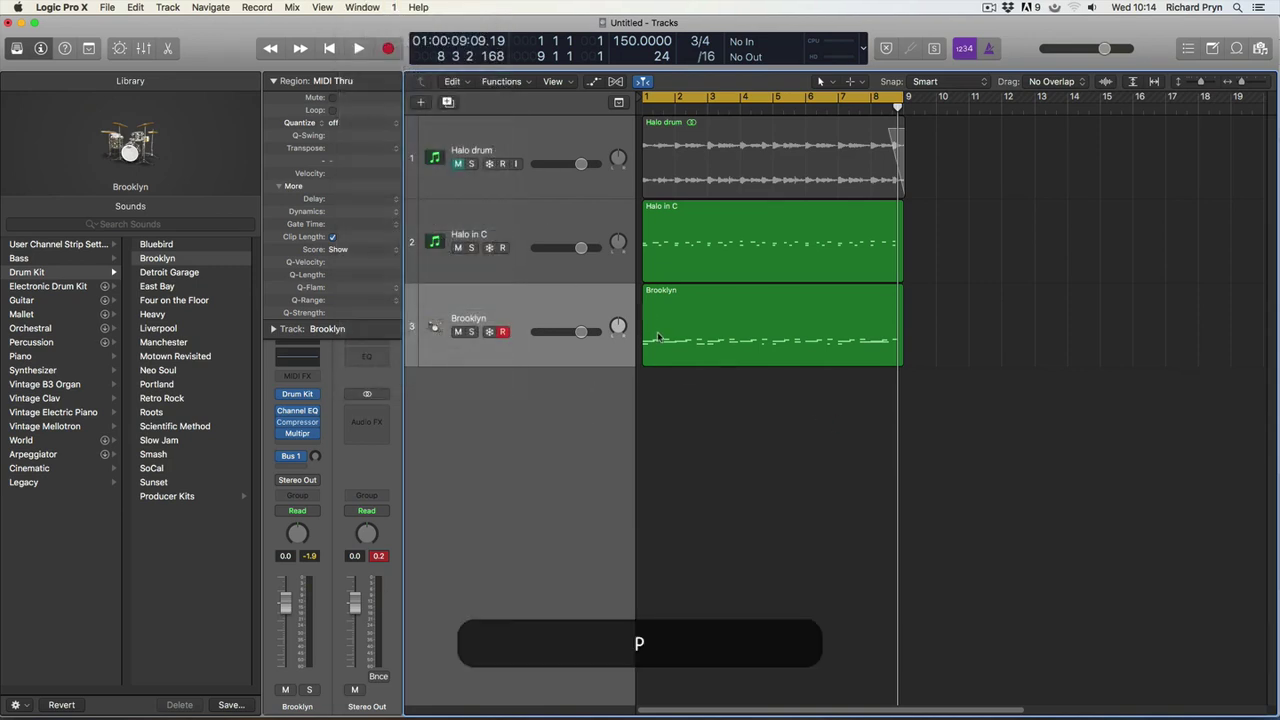
{"action": "left_click", "coordinate": [928, 262]}
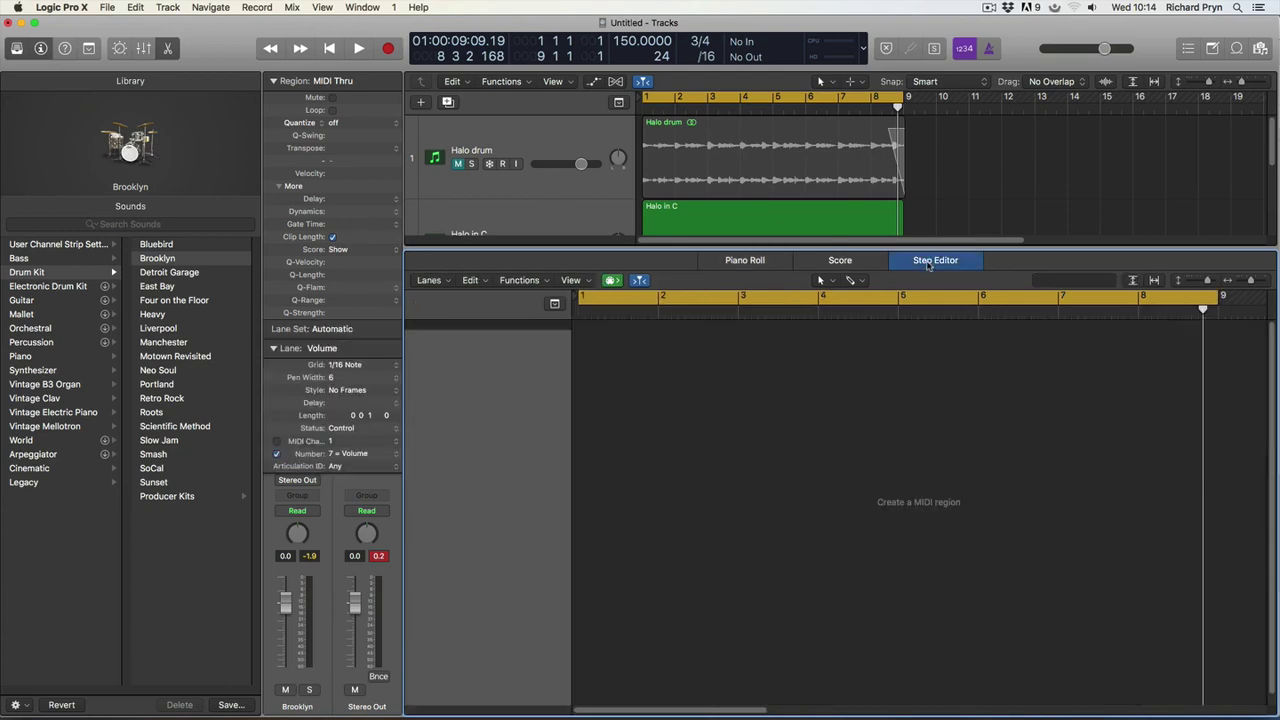
{"action": "key", "text": "p"}
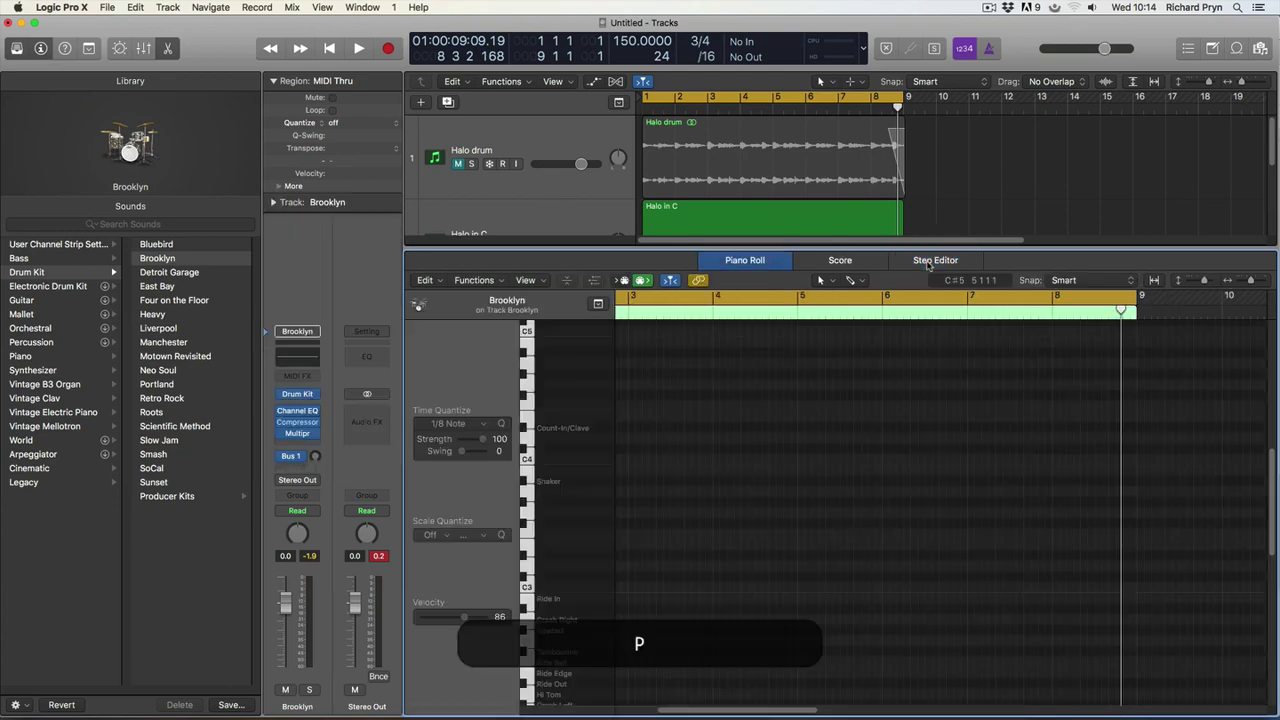
{"action": "left_click", "coordinate": [928, 262]}
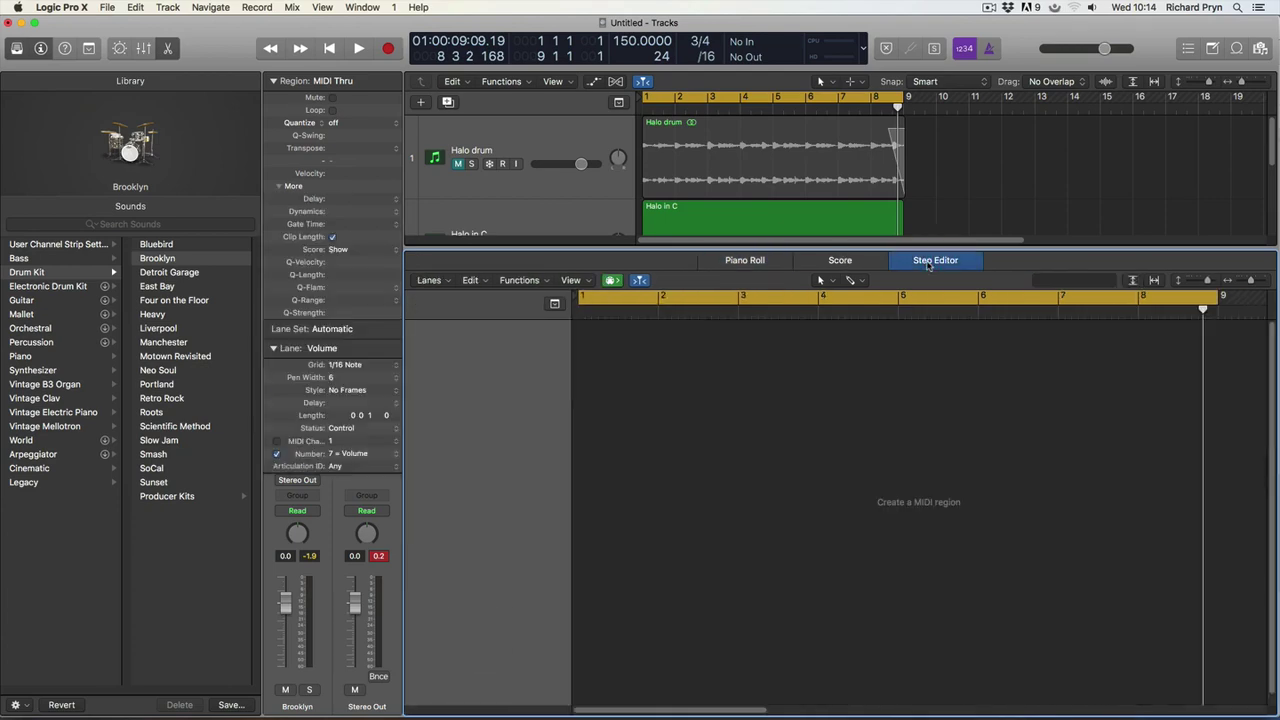
{"action": "left_click", "coordinate": [803, 213]}
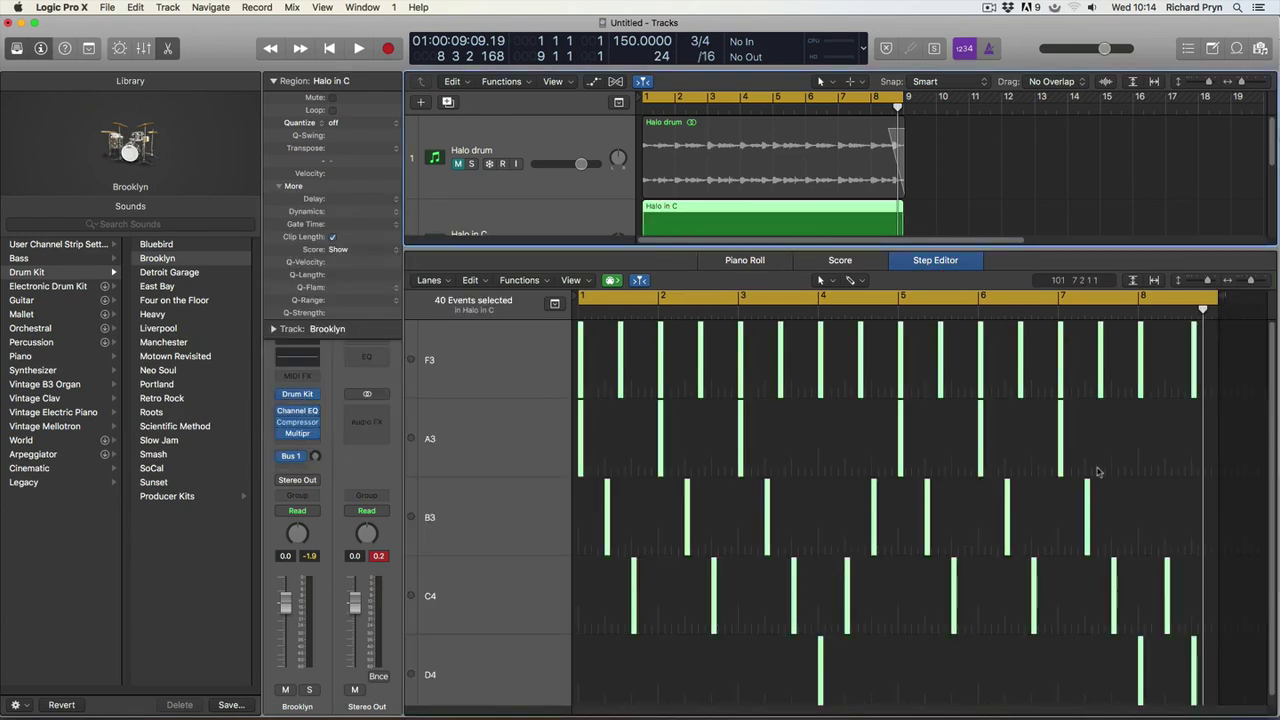
{"action": "left_click", "coordinate": [576, 216]}
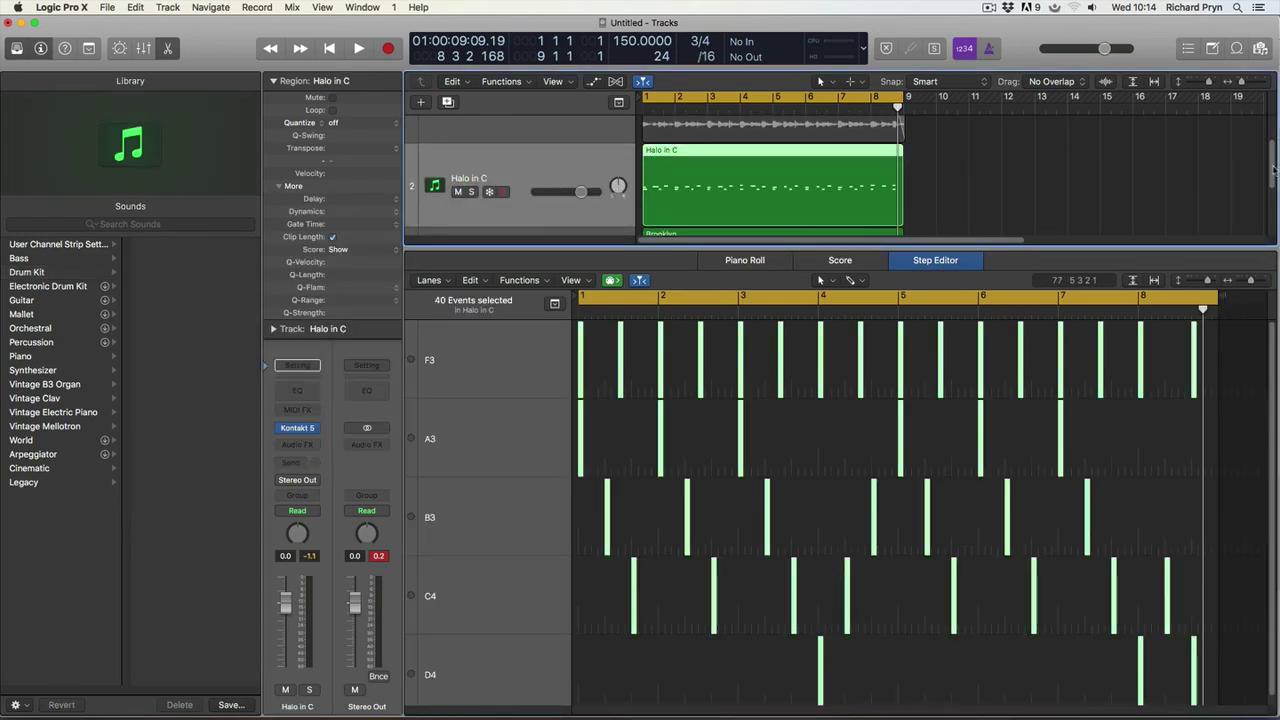
{"action": "left_click_drag", "start_coordinate": [1271, 170], "coordinate": [1273, 228]}
{"action": "left_click", "coordinate": [771, 181]}
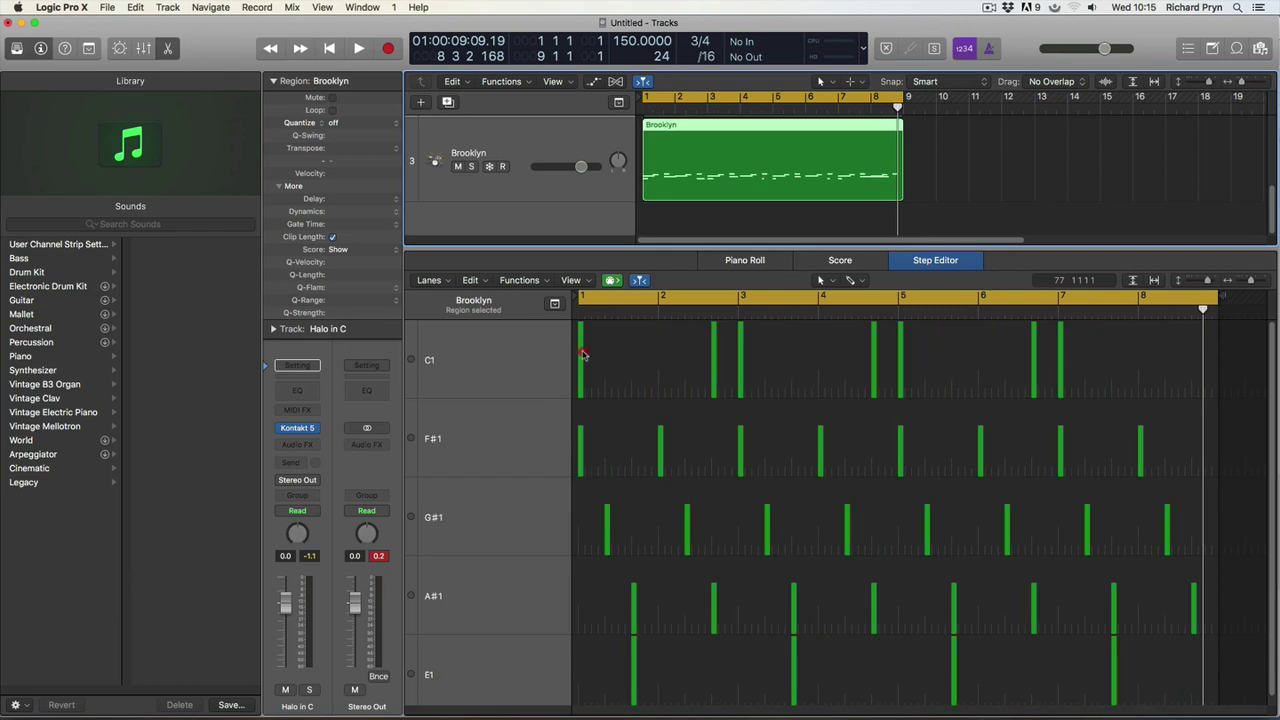
{"action": "left_click", "coordinate": [581, 355]}
{"action": "left_click", "coordinate": [579, 437], "text": "shift"}
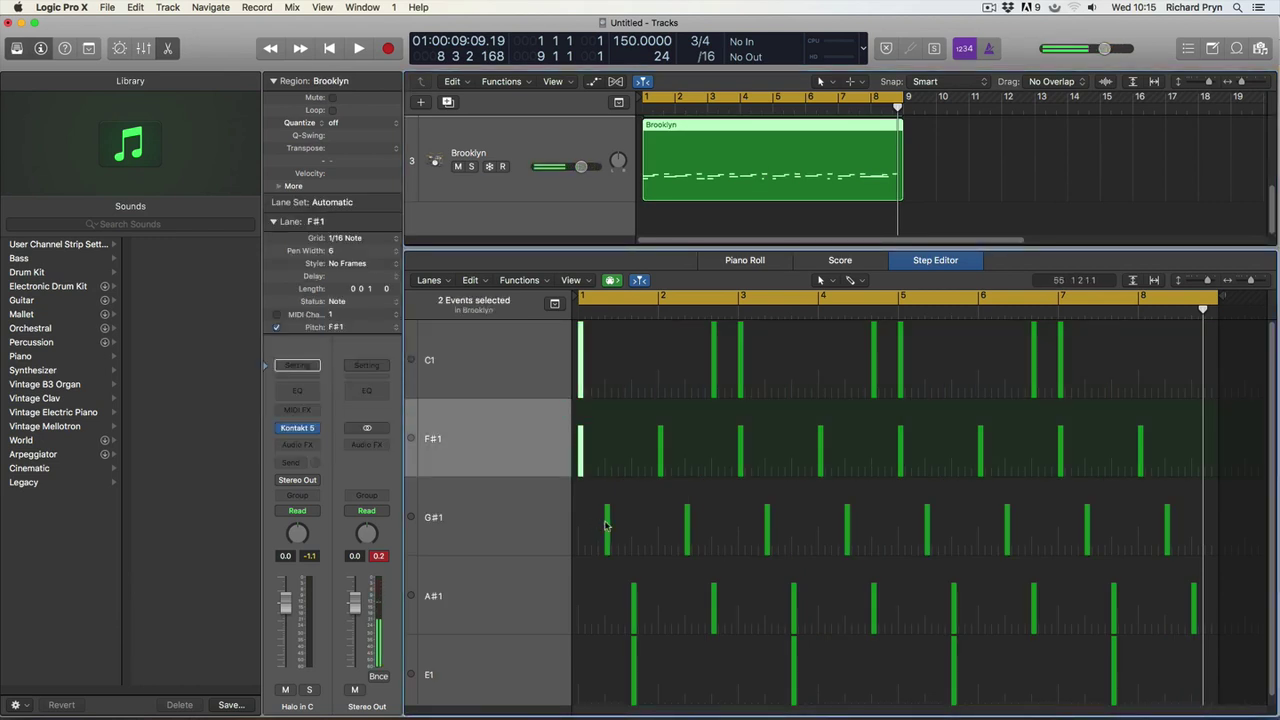
{"action": "left_click", "coordinate": [606, 524], "text": "shift"}
{"action": "left_click", "coordinate": [632, 597], "text": "shift"}
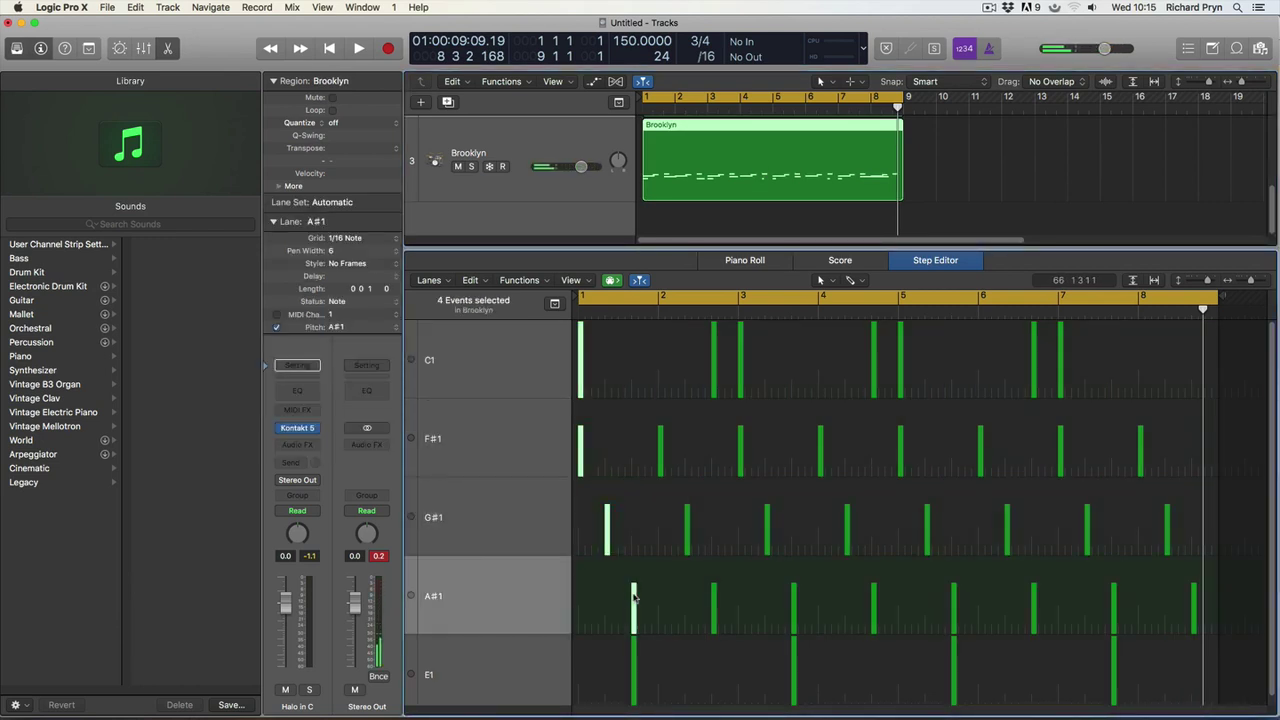
{"action": "left_click", "coordinate": [632, 656], "text": "shift"}
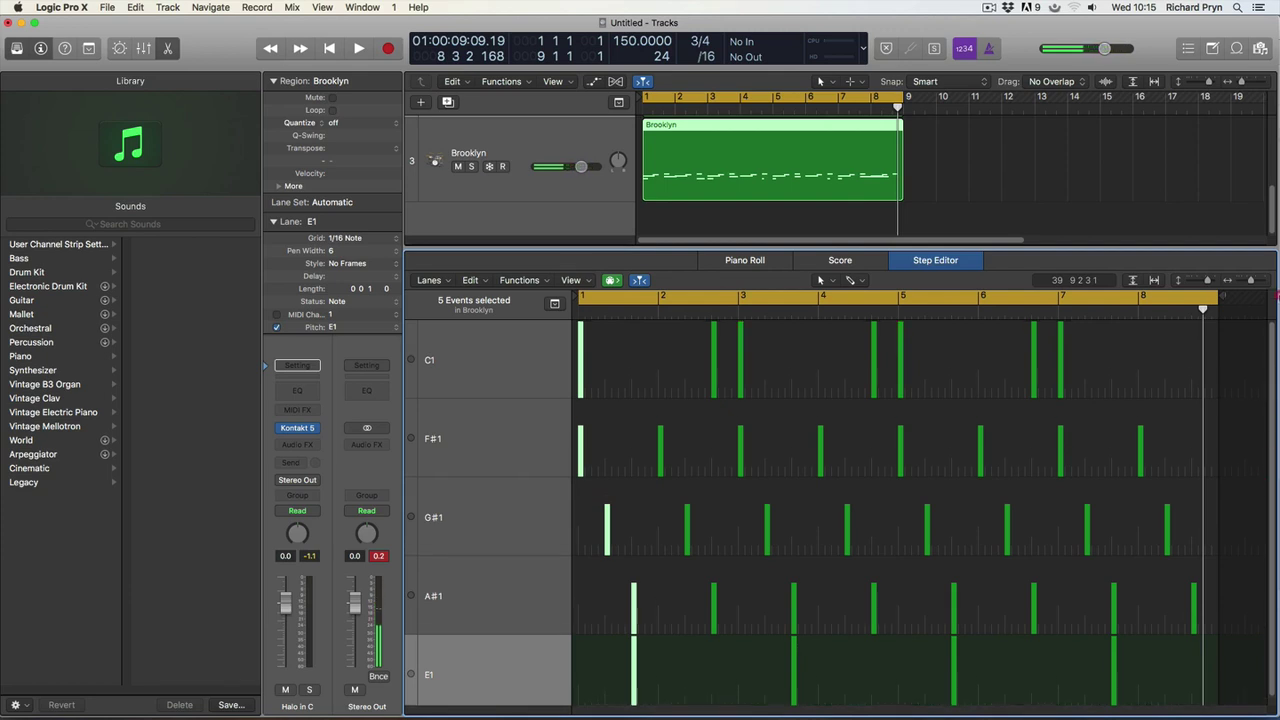
{"action": "left_click", "coordinate": [608, 526]}
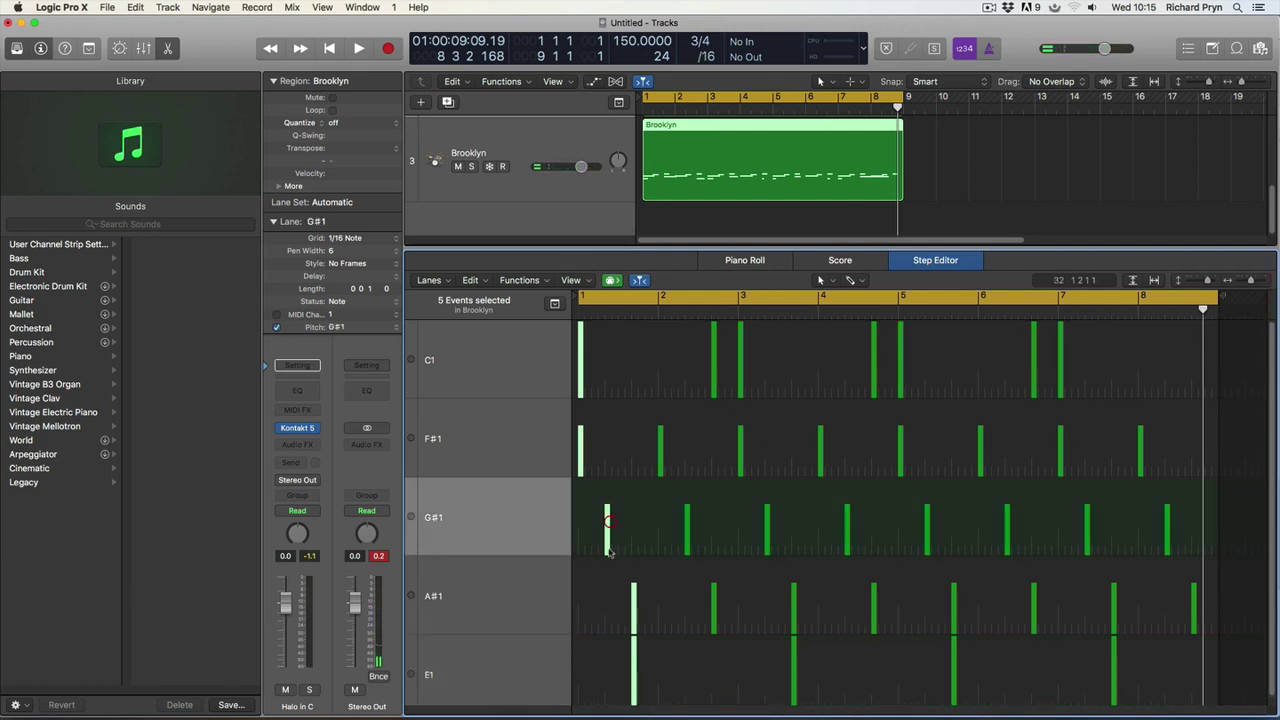
{"action": "left_click", "coordinate": [633, 604]}
{"action": "left_click", "coordinate": [630, 651]}
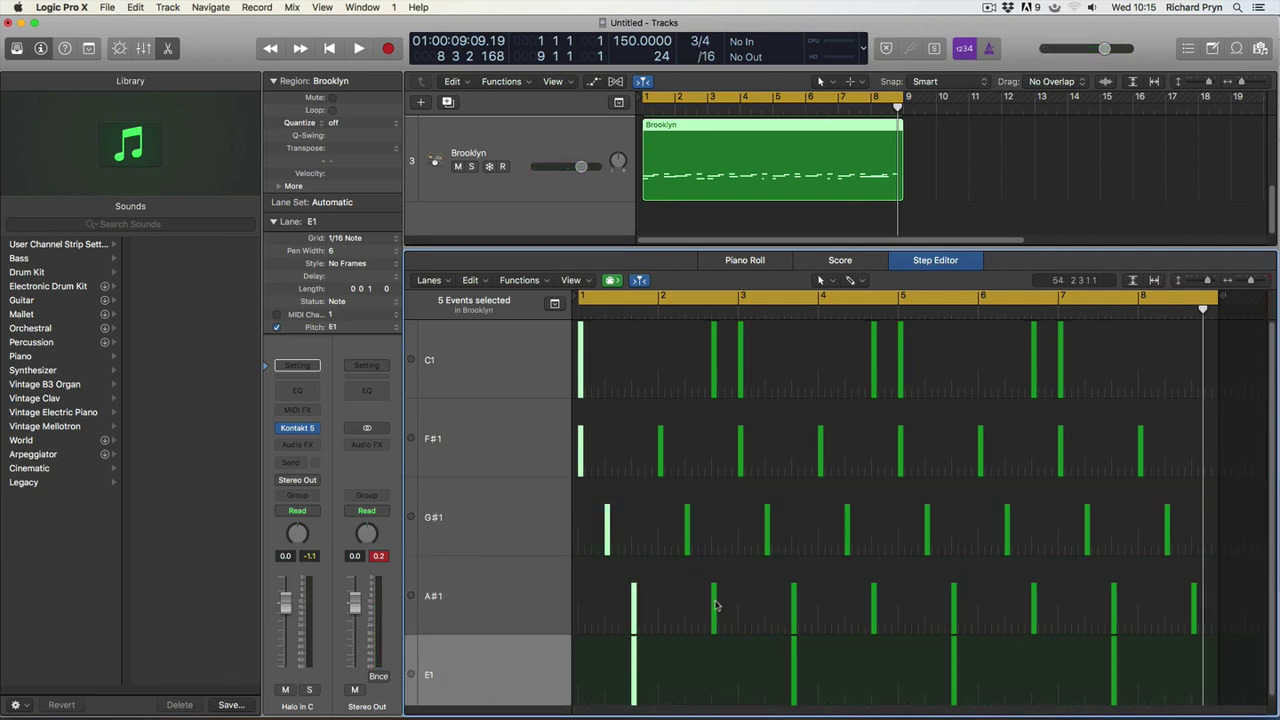
{"action": "left_click", "coordinate": [716, 605]}
{"action": "left_click", "coordinate": [693, 648]}
Lower the velocity of the E1 hit early in bar 1
{"action": "left_click", "coordinate": [634, 648]}
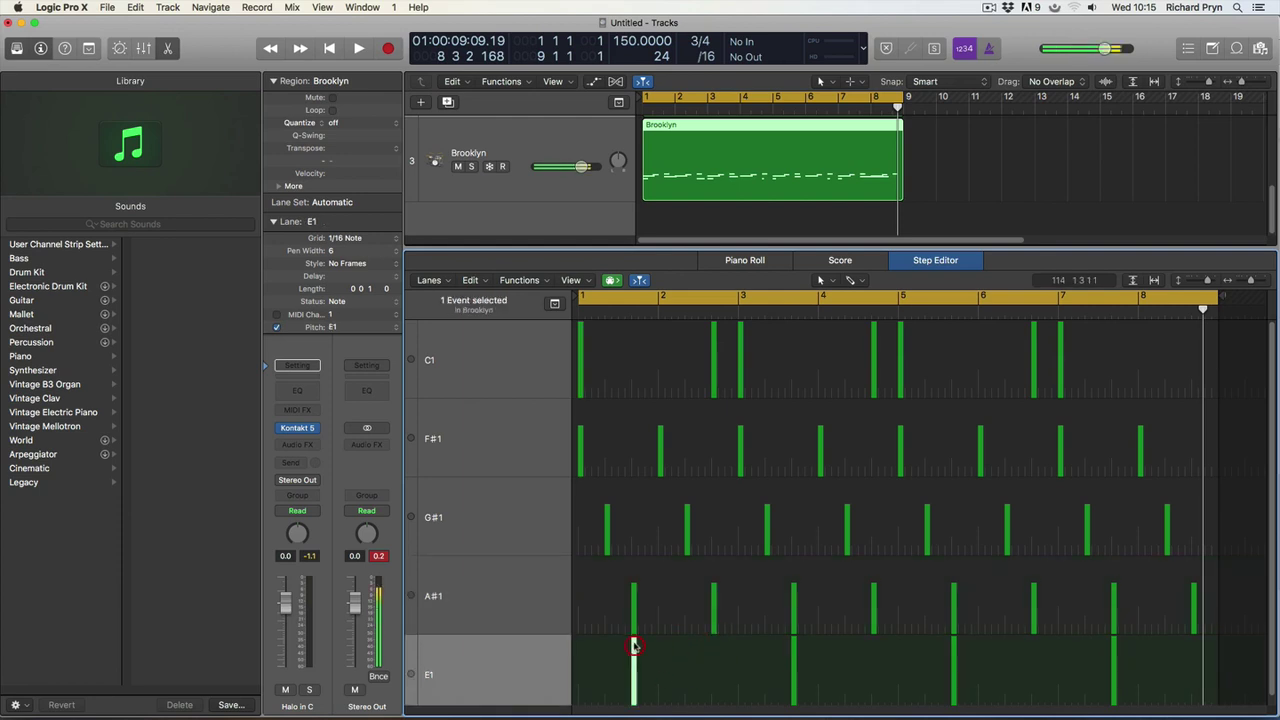
{"action": "left_click_drag", "start_coordinate": [634, 645], "coordinate": [634, 692]}
{"action": "key", "text": "alt"}
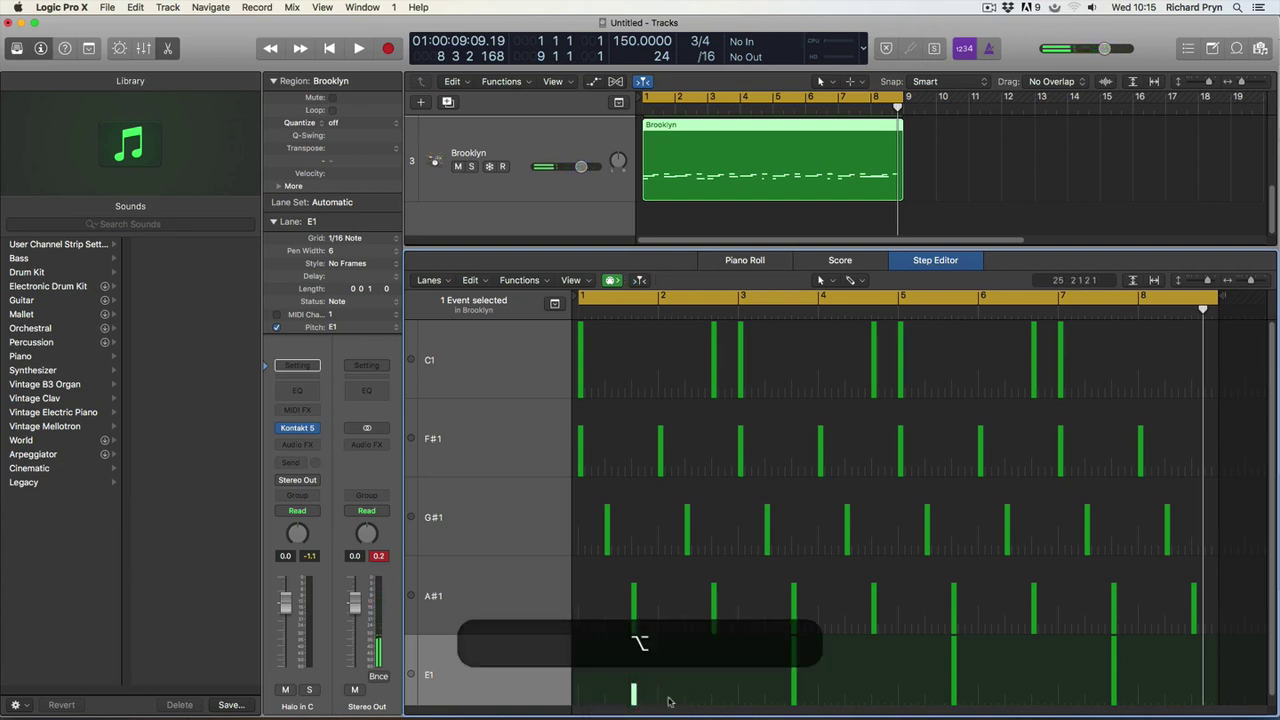
Draw quiet E1 hits in bars 2, 4, 5, 7 and 8 with the Pencil
{"action": "key", "text": "Escape"}
{"action": "key", "text": "Escape"}
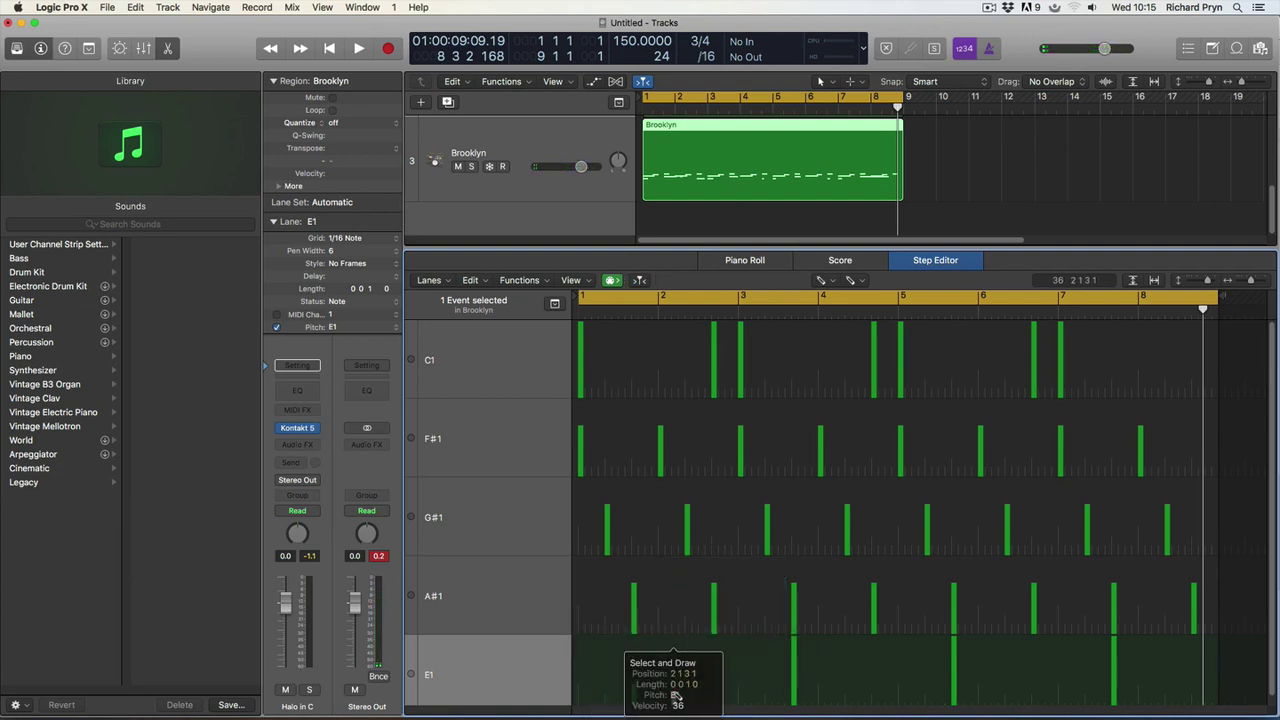
{"action": "left_click", "coordinate": [721, 683]}
{"action": "left_click", "coordinate": [826, 687]}
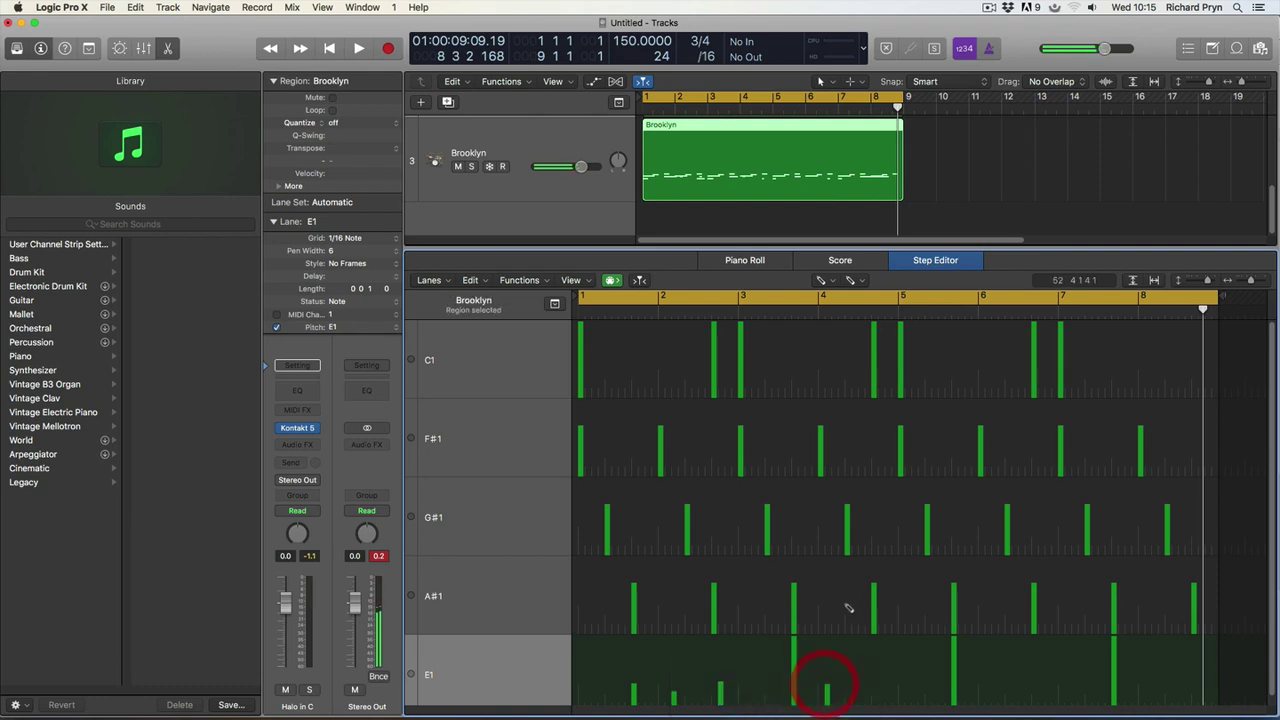
{"action": "left_click", "coordinate": [921, 688]}
{"action": "left_click", "coordinate": [1062, 692]}
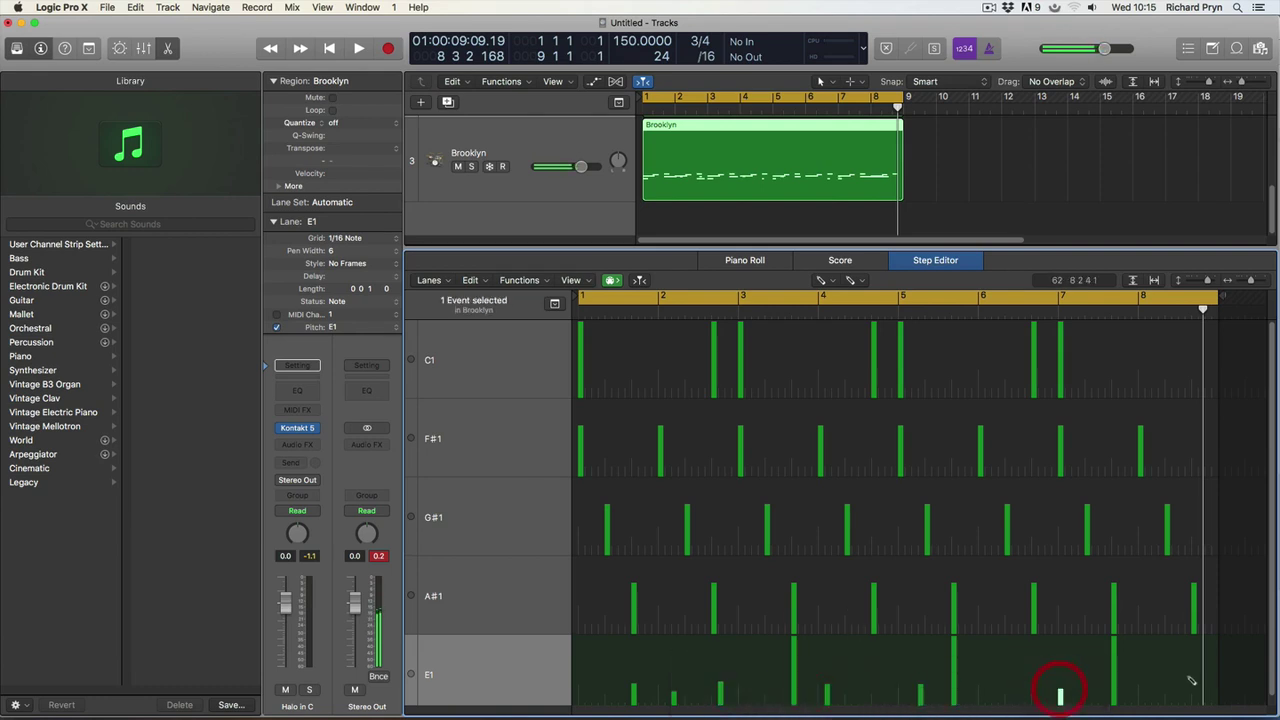
{"action": "left_click", "coordinate": [1187, 680]}
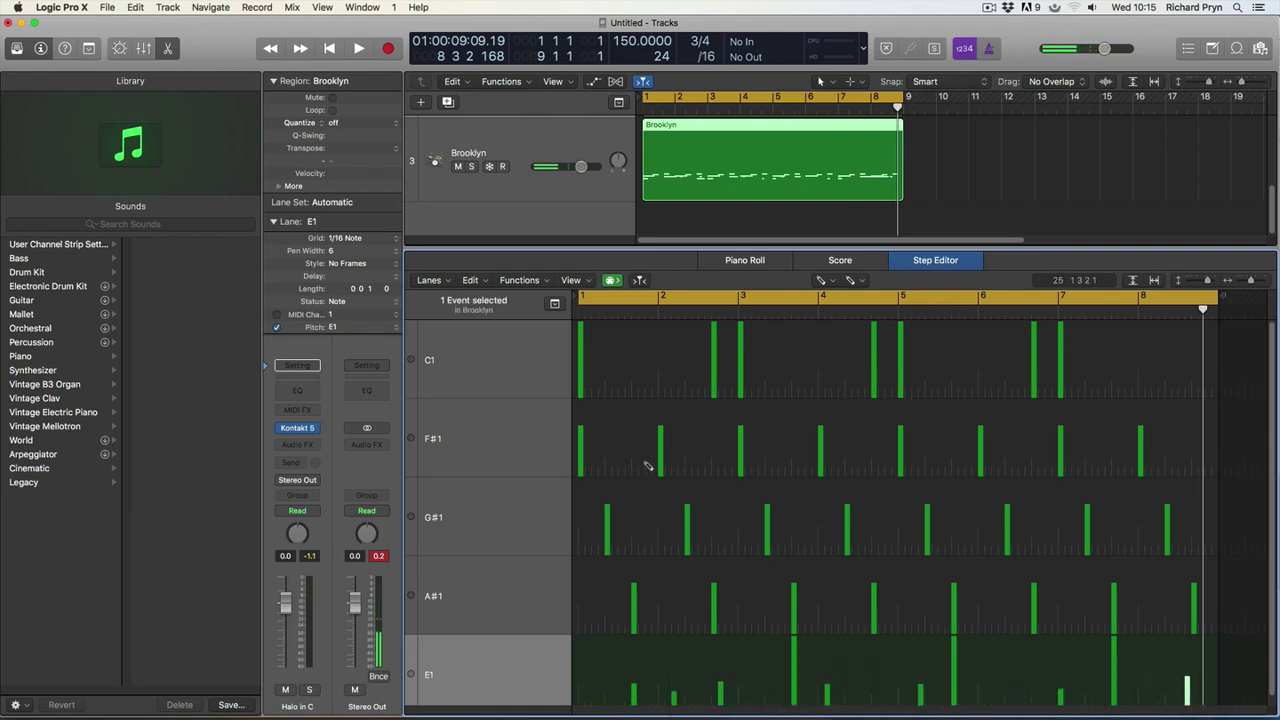
Draw quiet F#1 hits across bars 1–8, then return to the Pointer and select the E1 hit near bar 4
{"action": "left_click", "coordinate": [613, 467]}
{"action": "left_click", "coordinate": [707, 468]}
{"action": "left_click", "coordinate": [793, 467]}
{"action": "left_click", "coordinate": [893, 458]}
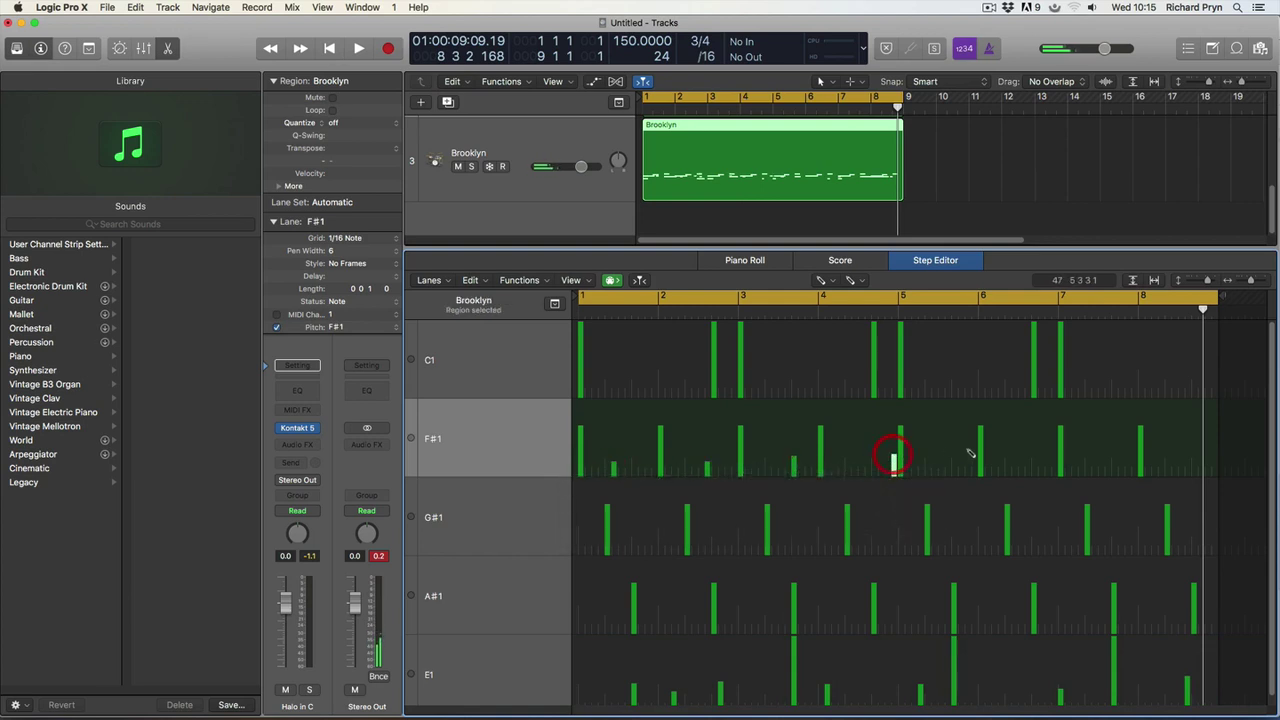
{"action": "left_click", "coordinate": [960, 462]}
{"action": "left_click", "coordinate": [926, 462]}
{"action": "left_click", "coordinate": [1033, 462]}
{"action": "left_click", "coordinate": [1113, 462]}
{"action": "left_click", "coordinate": [1187, 460]}
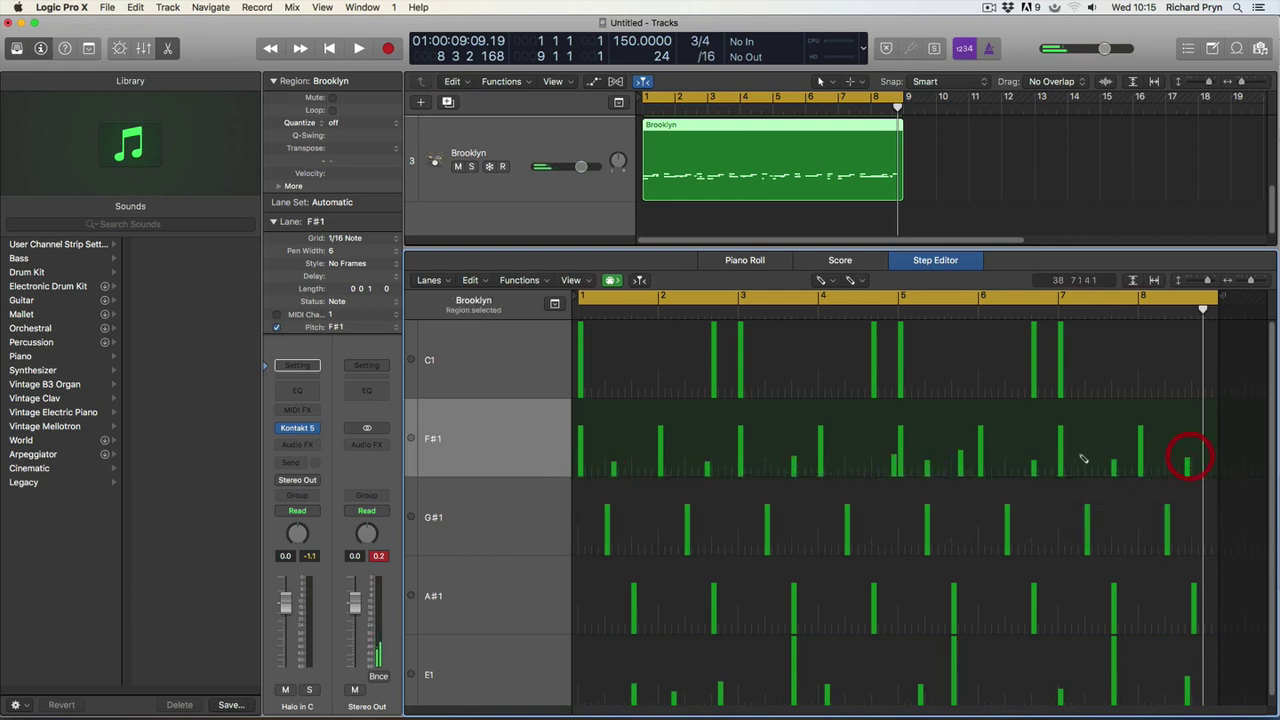
{"action": "left_click", "coordinate": [1080, 462]}
{"action": "key", "text": "Escape"}
{"action": "left_click", "coordinate": [1120, 455]}
{"action": "left_click", "coordinate": [793, 648]}
Play the Brooklyn region and delete the quiet E1 hit in bar 5
{"action": "key", "text": "space"}
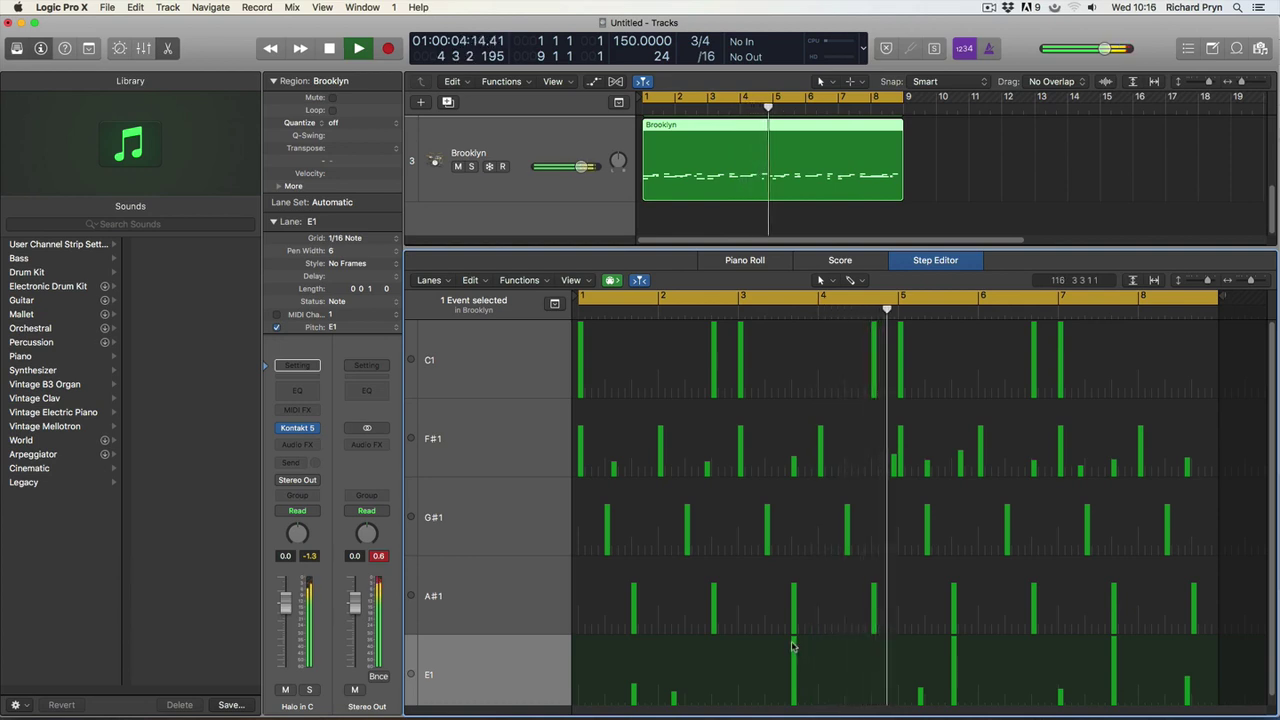
{"action": "left_click", "coordinate": [921, 695]}
{"action": "left_click", "coordinate": [921, 695]}
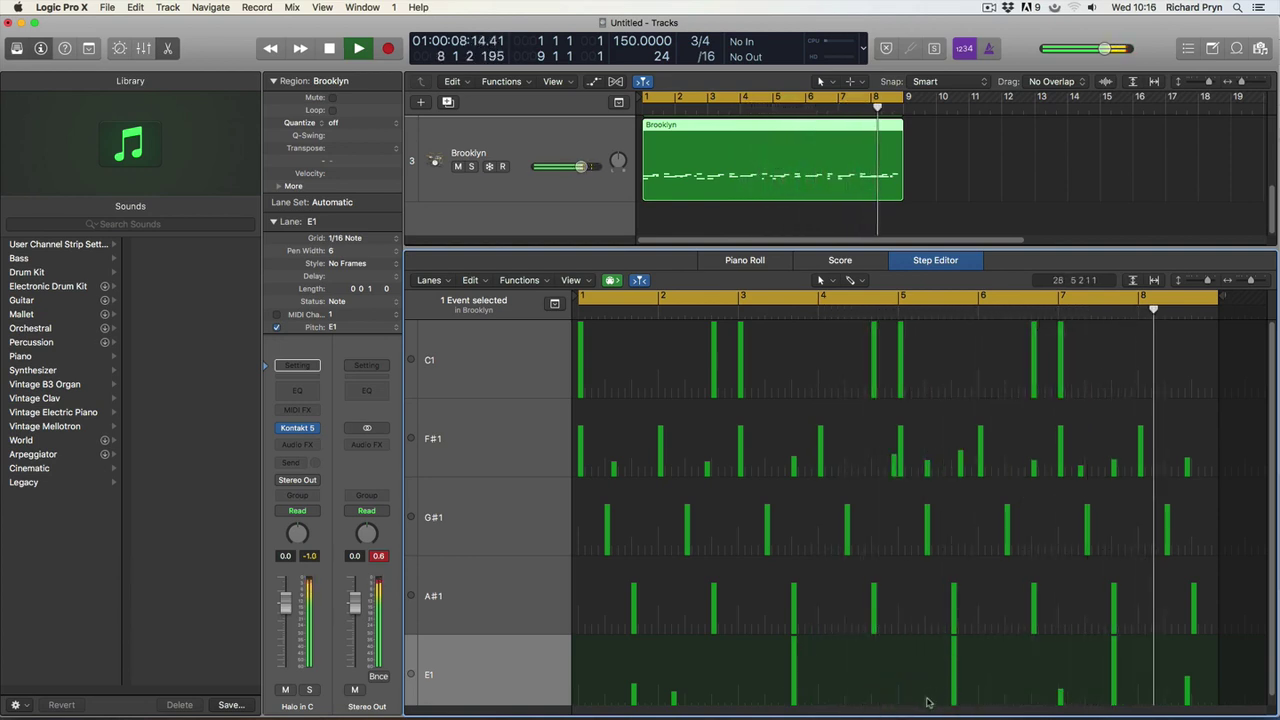
Select the quiet E1 hit near bar 8, switch to Pencil and back to Pointer, and stop playback
{"action": "left_click", "coordinate": [1189, 703]}
{"action": "key", "text": "Escape"}
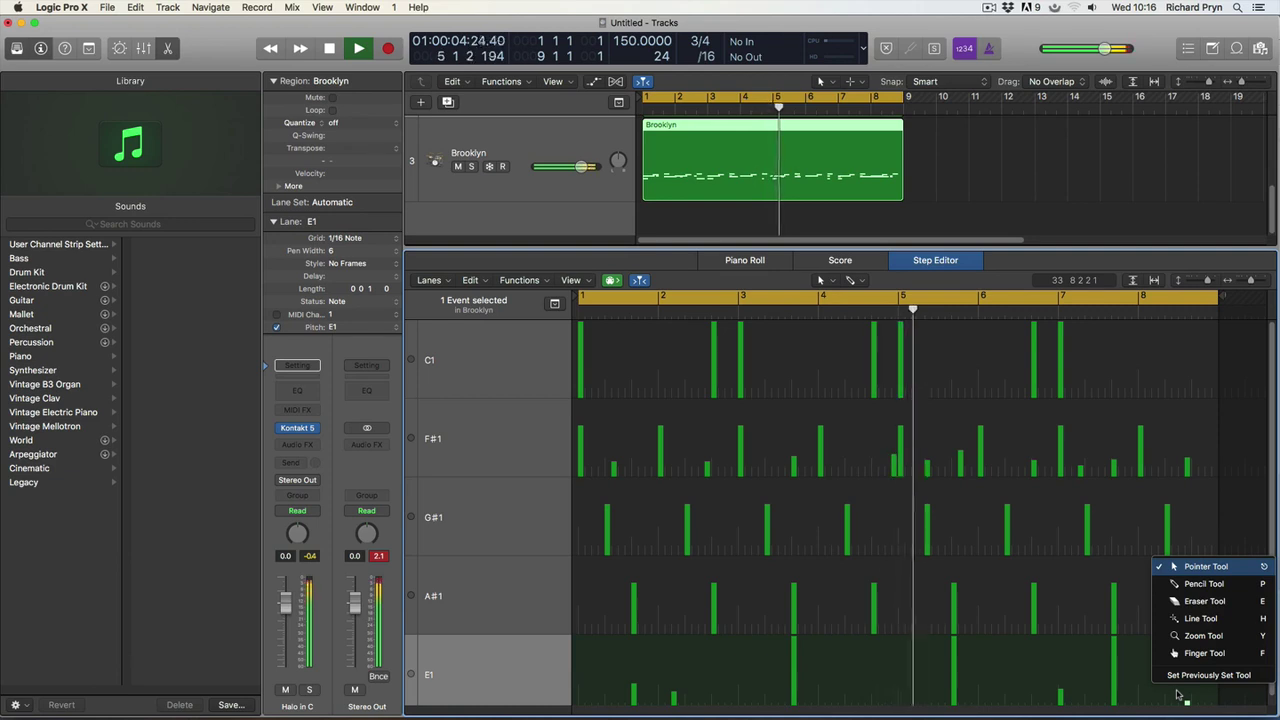
{"action": "key", "text": "p"}
{"action": "left_click", "coordinate": [1183, 701]}
{"action": "key", "text": "Escape"}
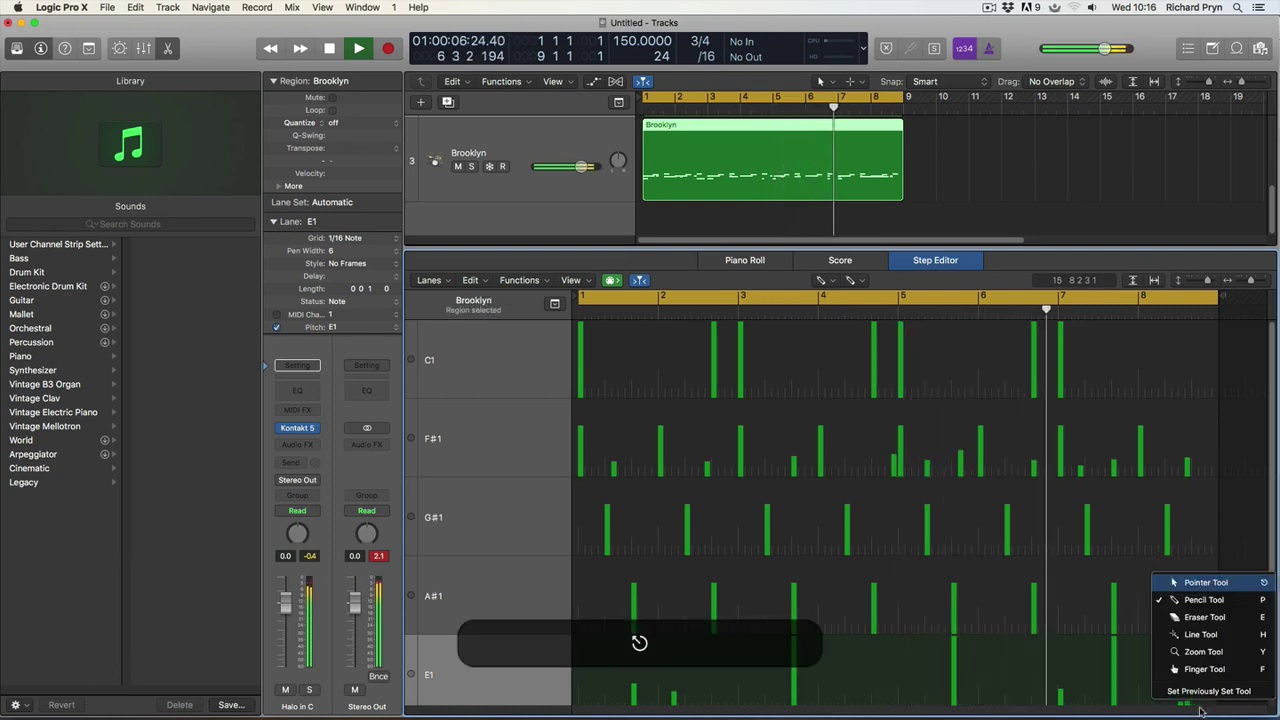
{"action": "key", "text": "Escape"}
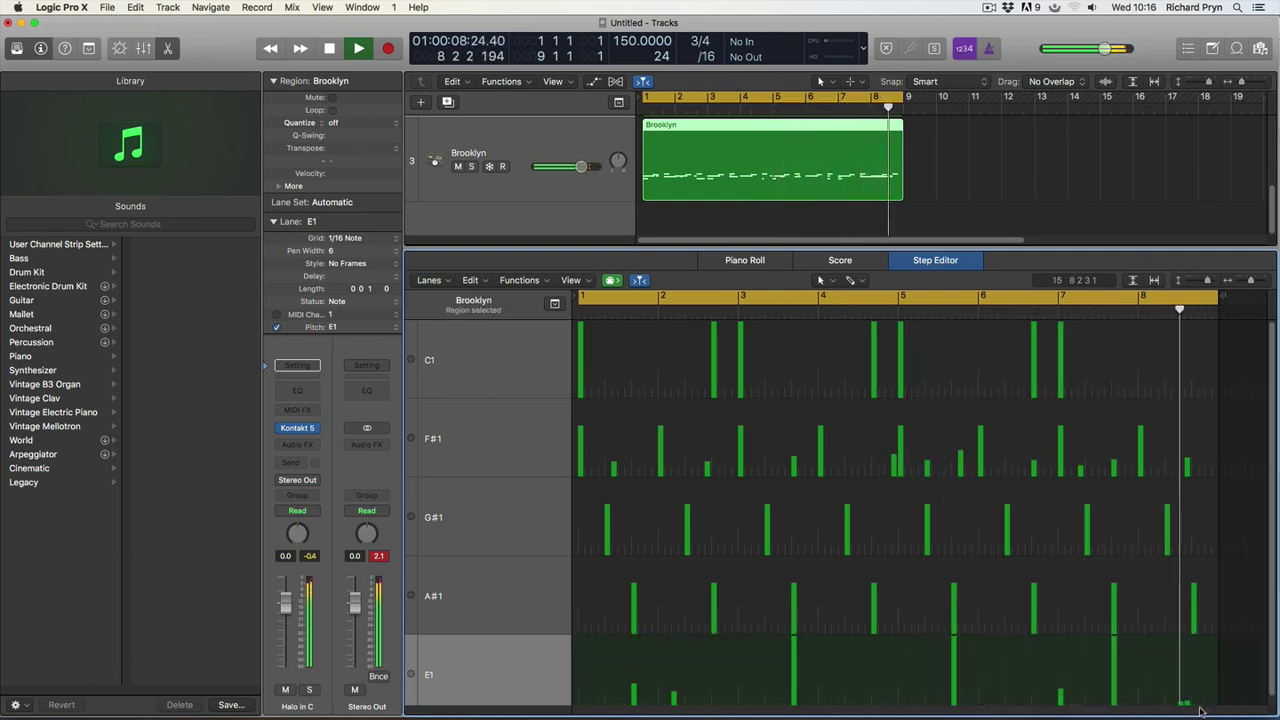
{"action": "key", "text": "space"}
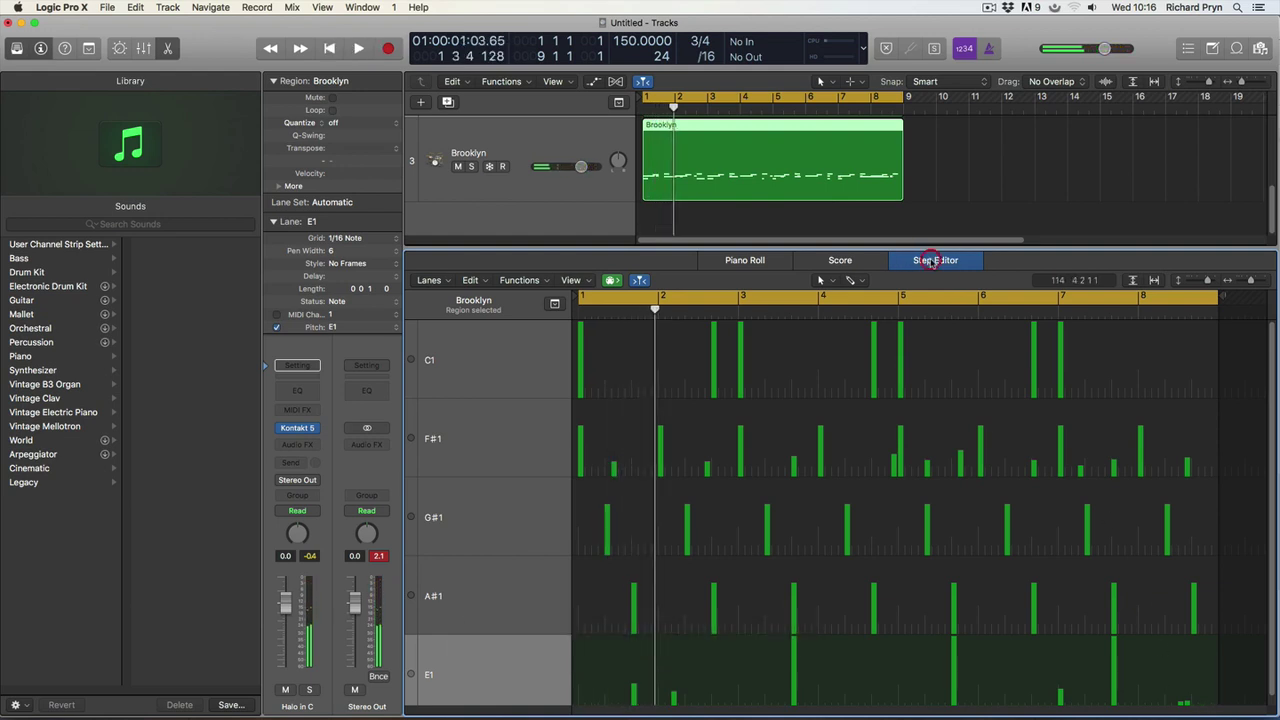
{"action": "left_click", "coordinate": [742, 262]}
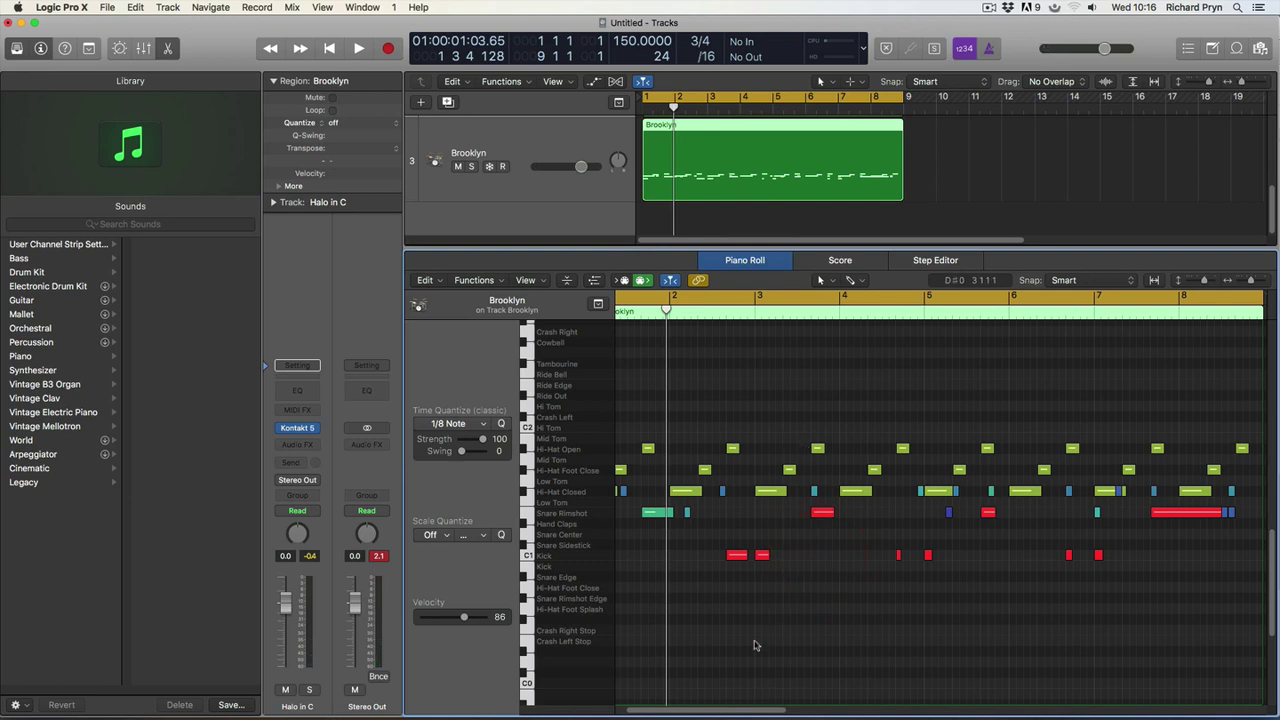
{"action": "key", "text": "z"}
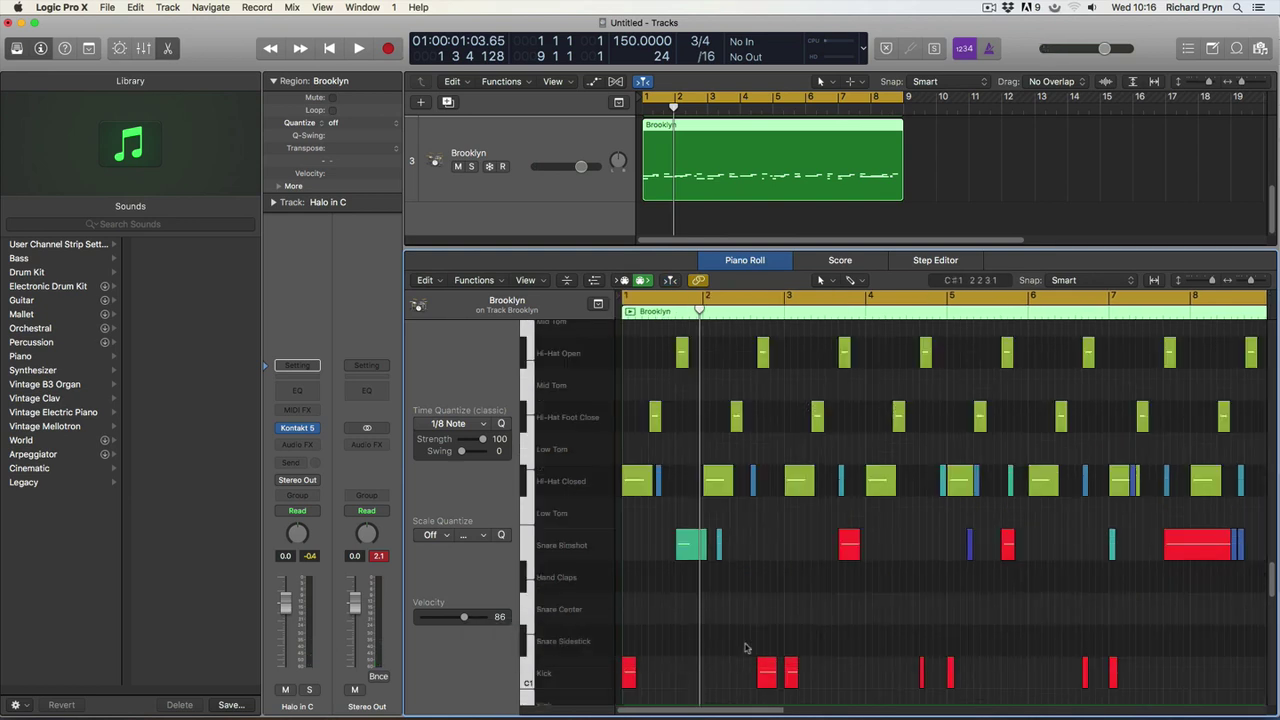
{"action": "left_click", "coordinate": [924, 262]}
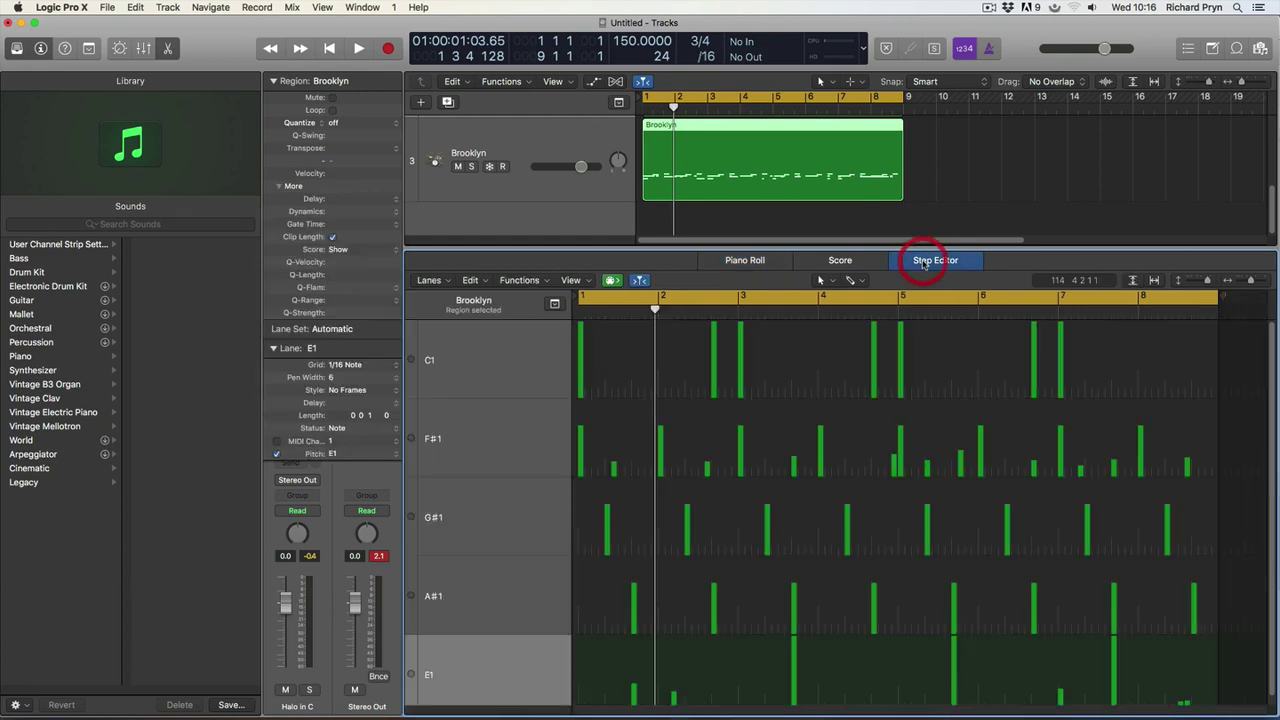
{"action": "left_click", "coordinate": [738, 261]}
{"action": "left_click", "coordinate": [362, 7]}
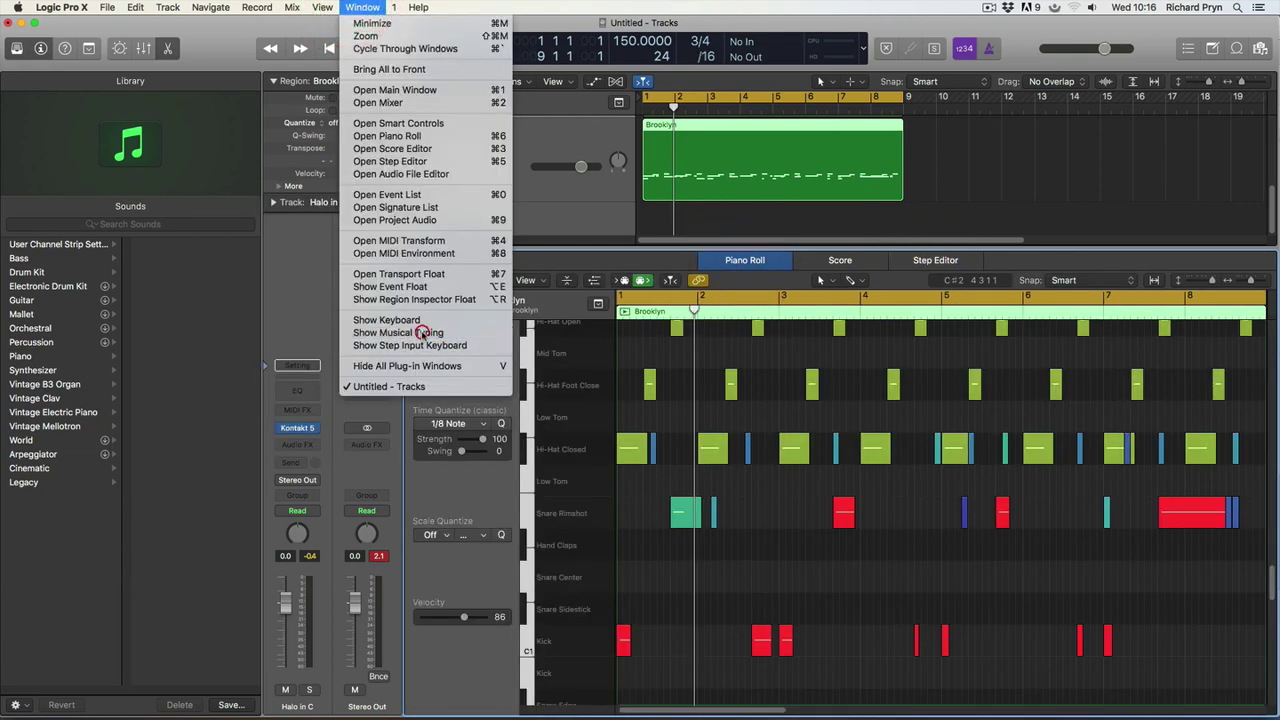
{"action": "left_click", "coordinate": [422, 332]}
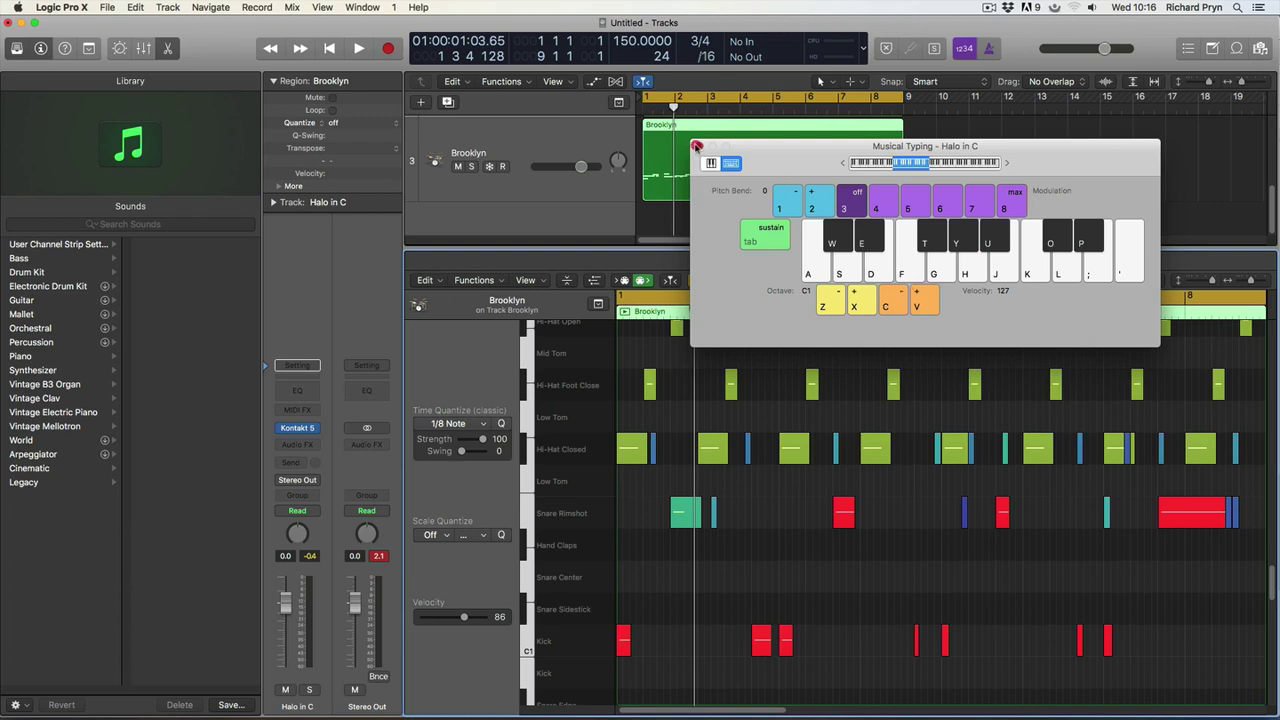
{"action": "left_click", "coordinate": [697, 146]}
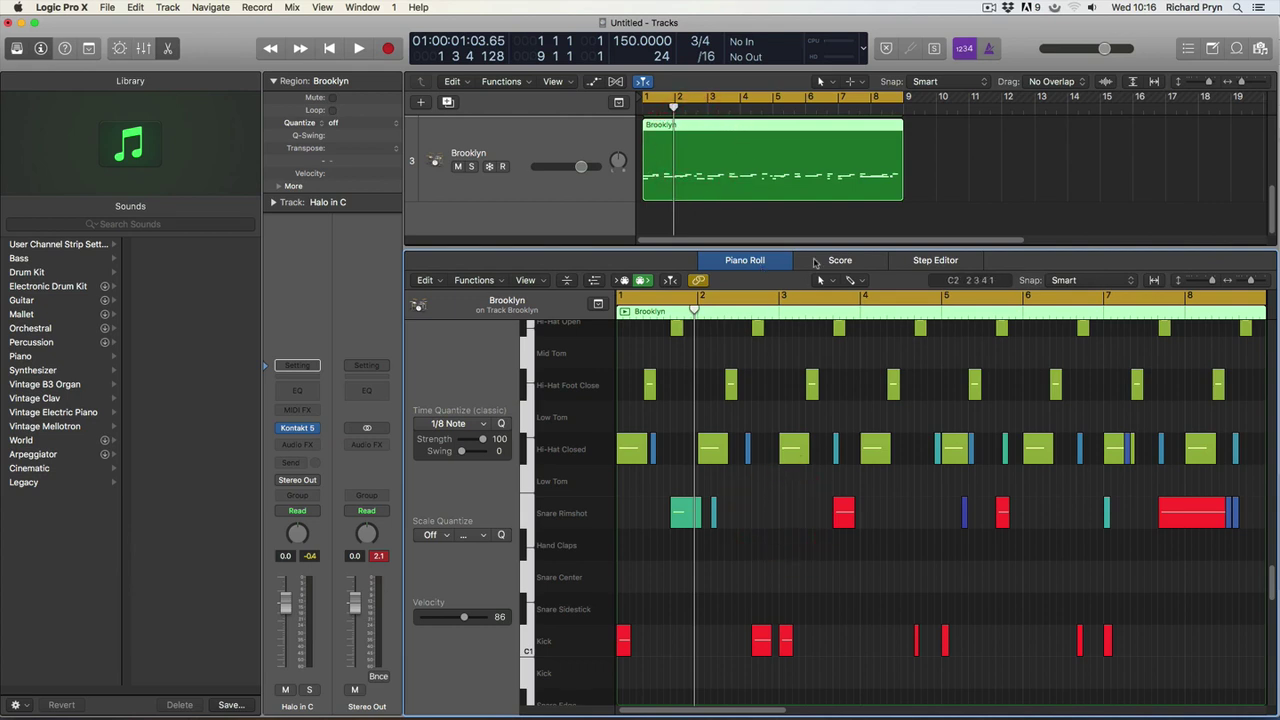
{"action": "left_click", "coordinate": [936, 260]}
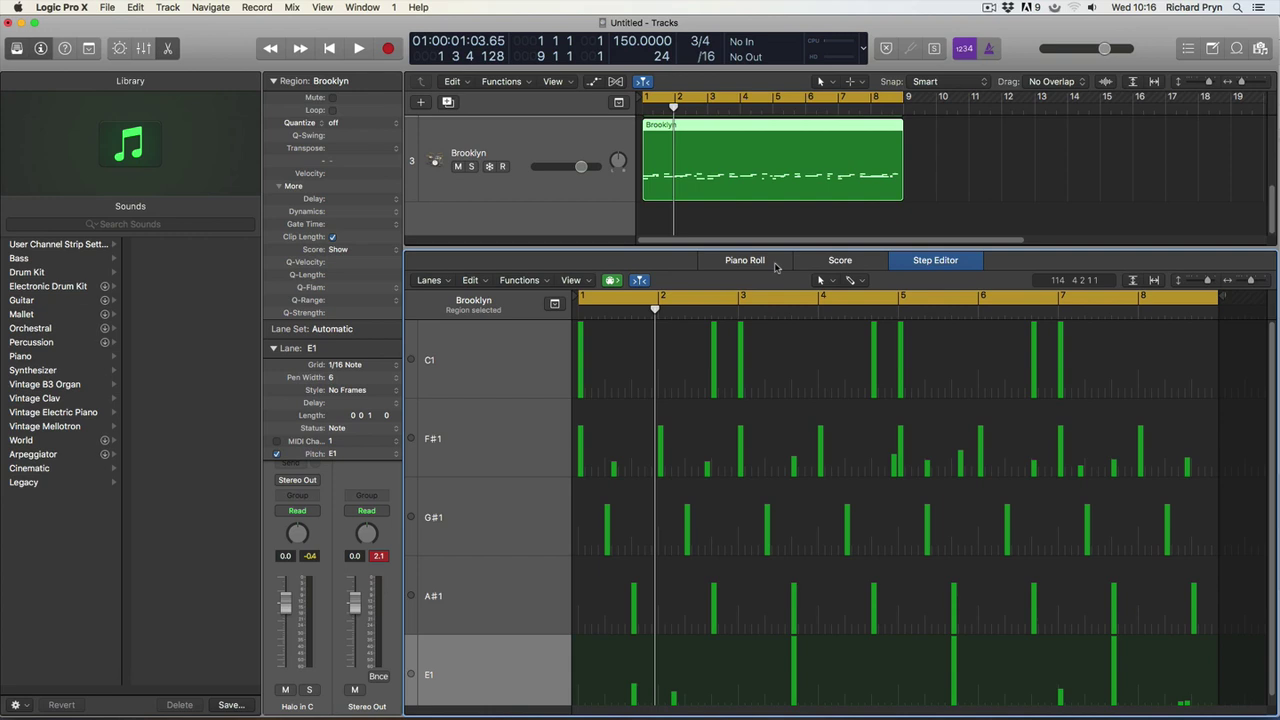
Compare the Brooklyn hits in Piano Roll, Step Editor and Score views, then hide the editor
{"action": "key", "text": "space"}
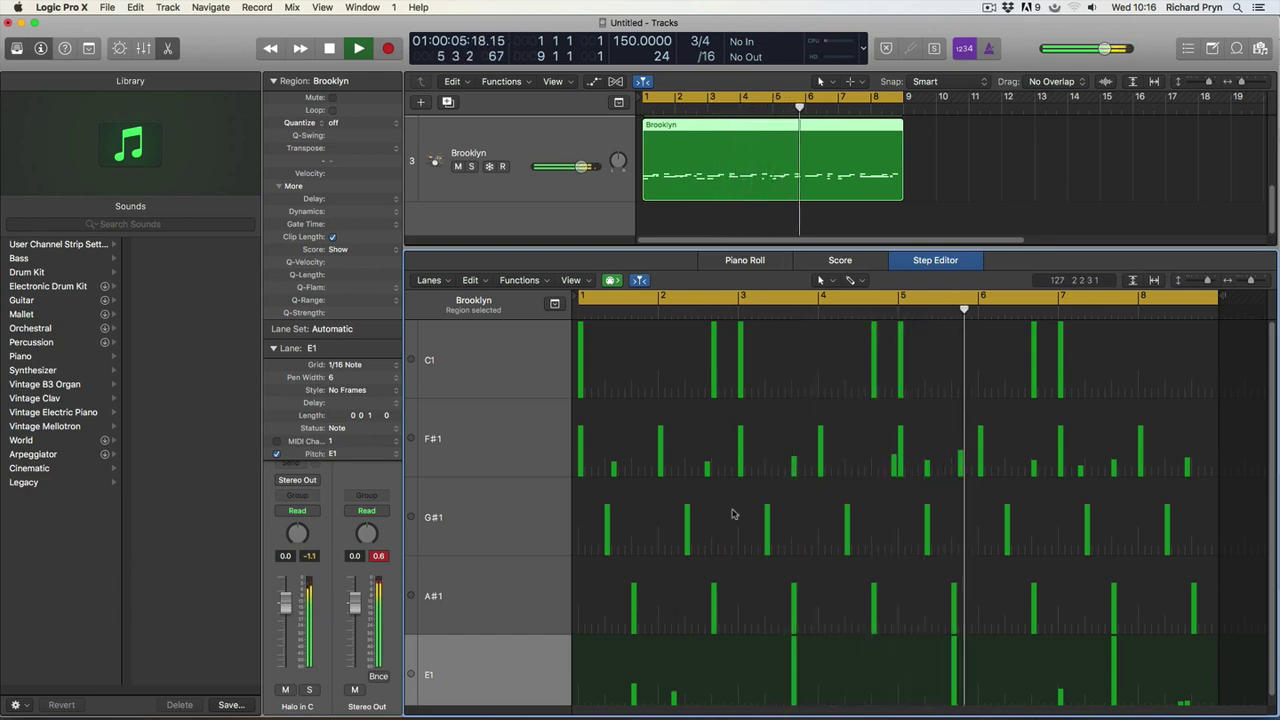
{"action": "left_click", "coordinate": [737, 260]}
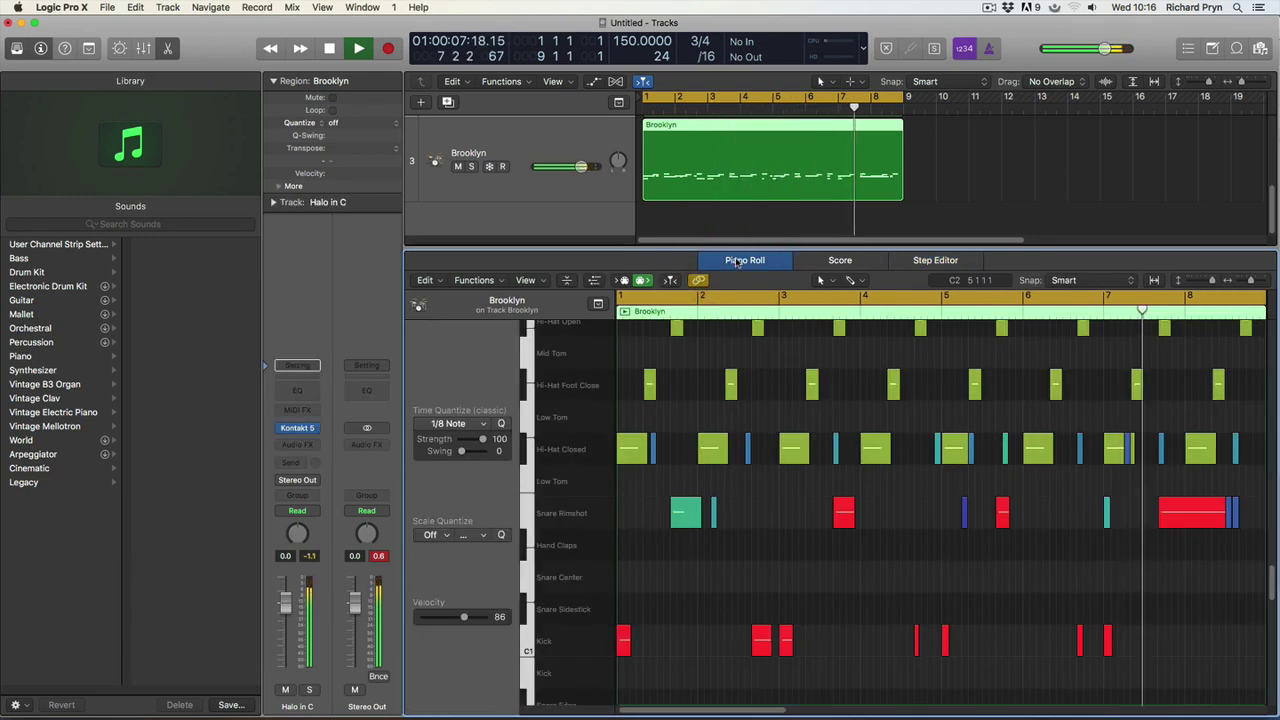
{"action": "left_click", "coordinate": [933, 260]}
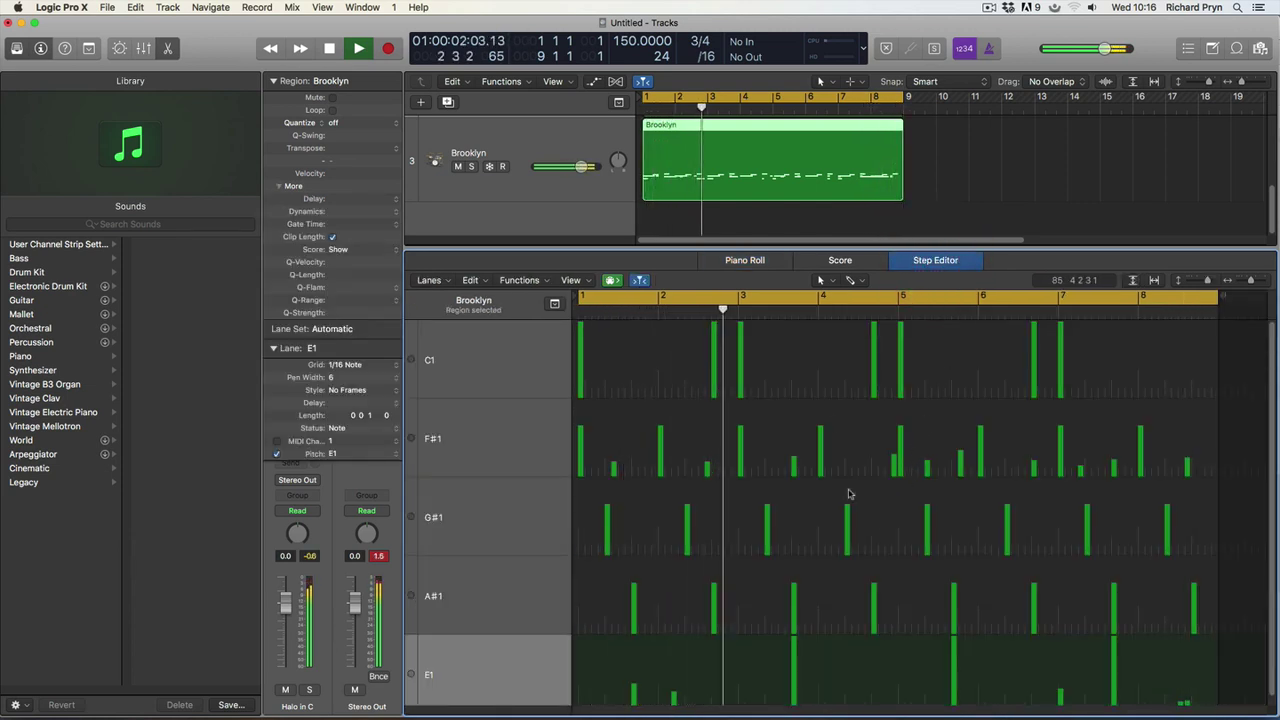
{"action": "key", "text": "space"}
{"action": "left_click", "coordinate": [841, 261]}
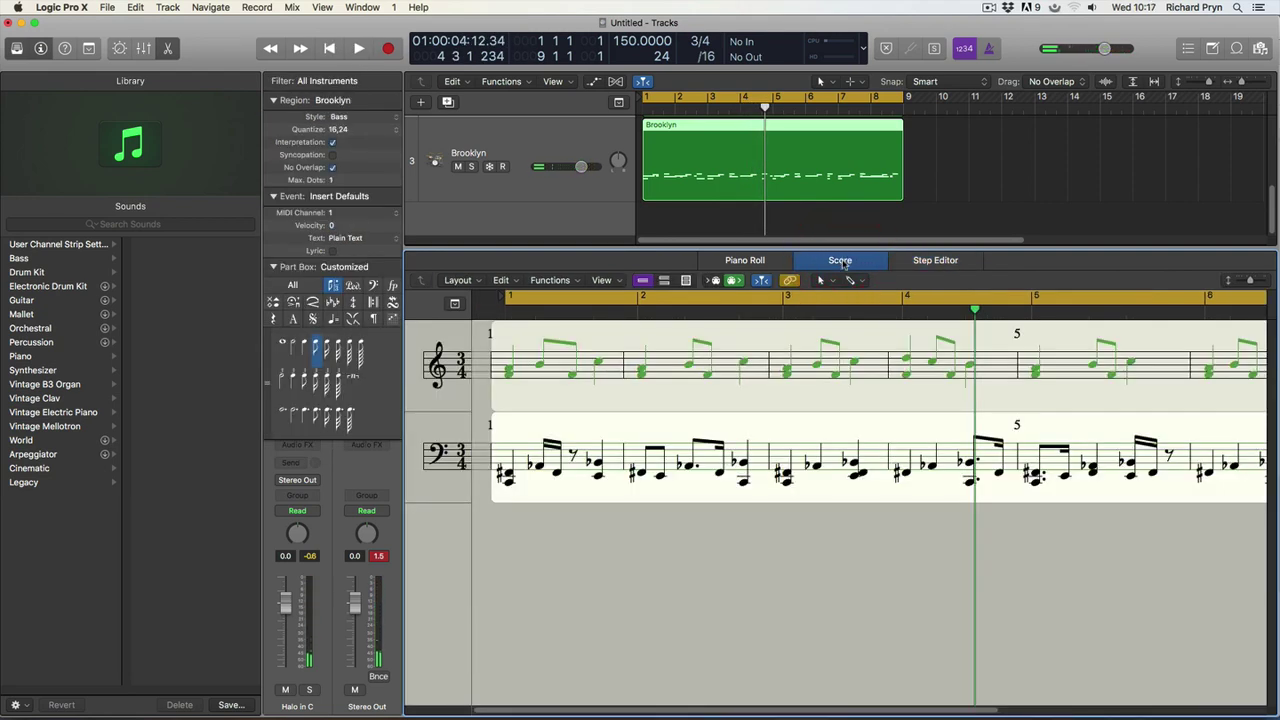
{"action": "left_click", "coordinate": [745, 260]}
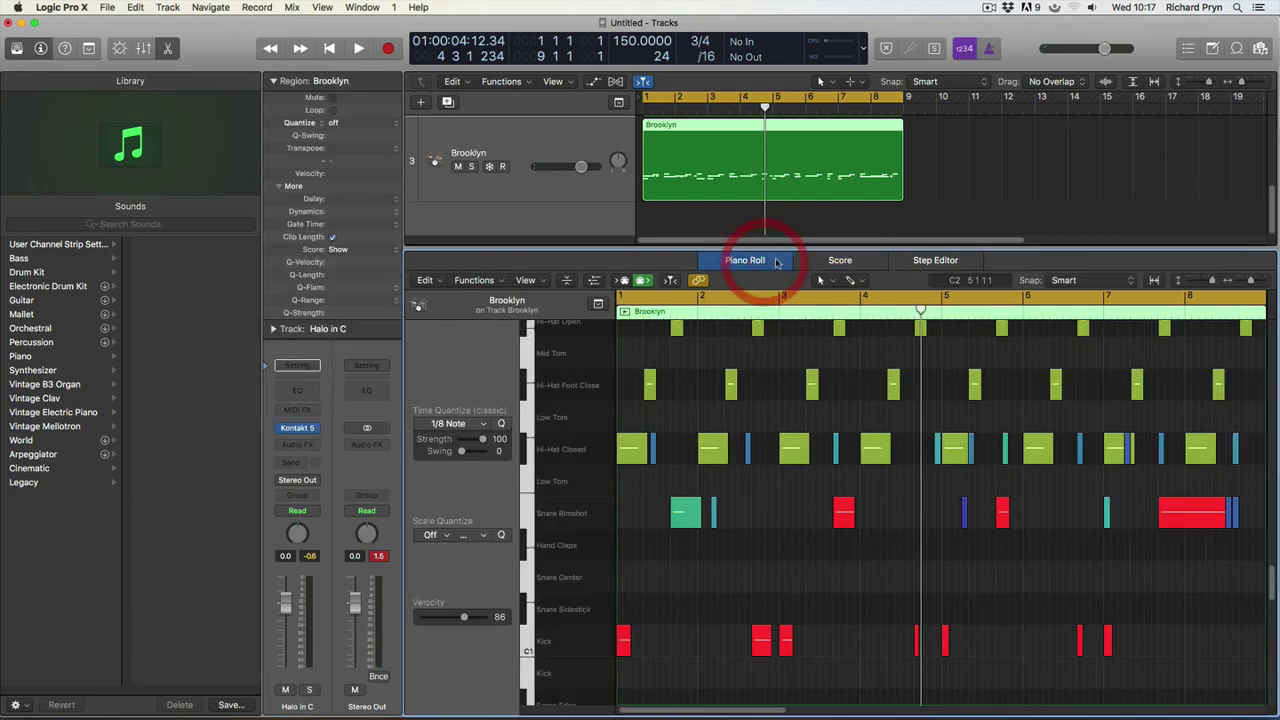
{"action": "key", "text": "p"}
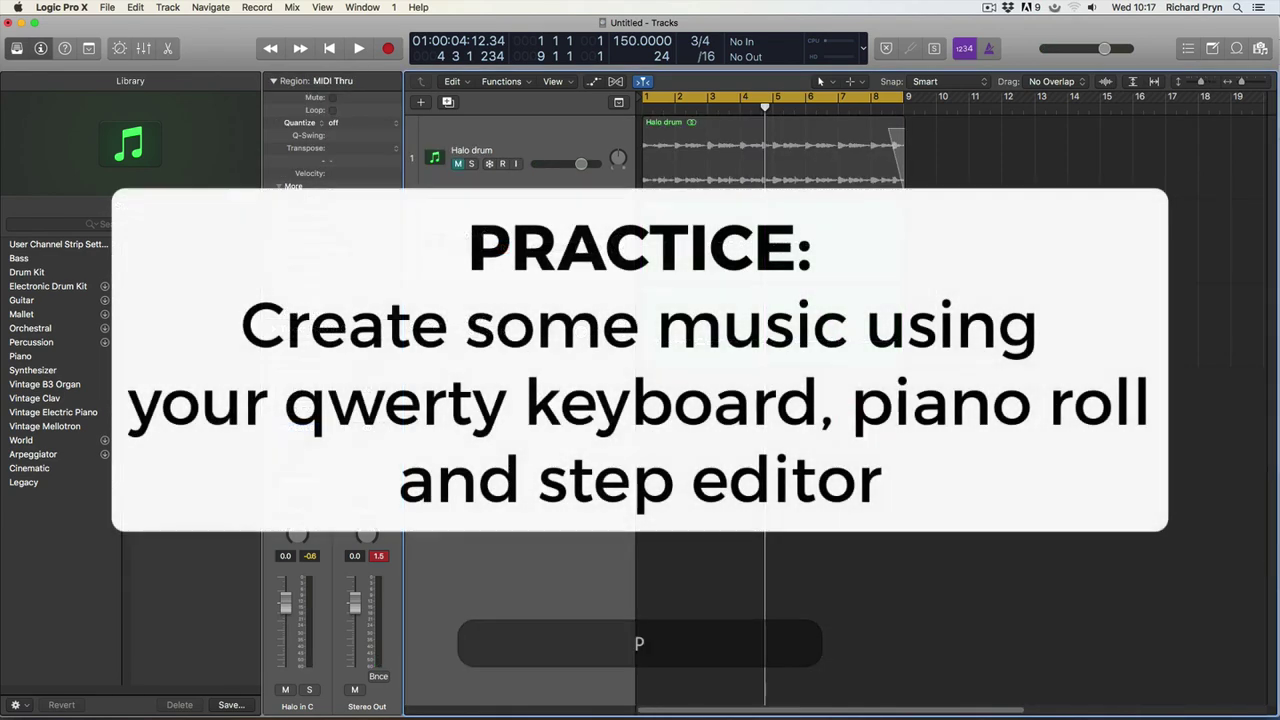